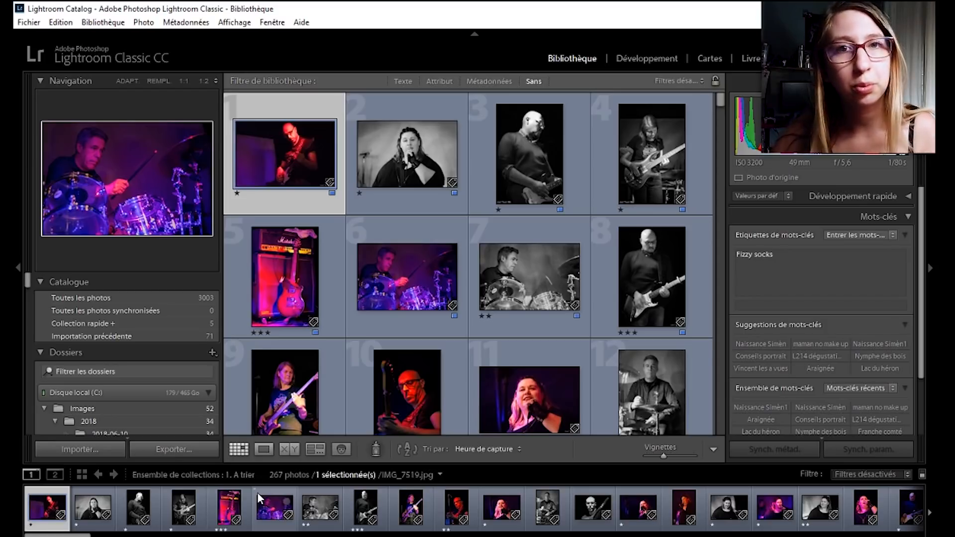
- Add the 2017 two-person photo shoot folder from STOCKAGE #1 (E:) to the catalogue without moving files, skipping suspected duplicates
left_click(213, 353)
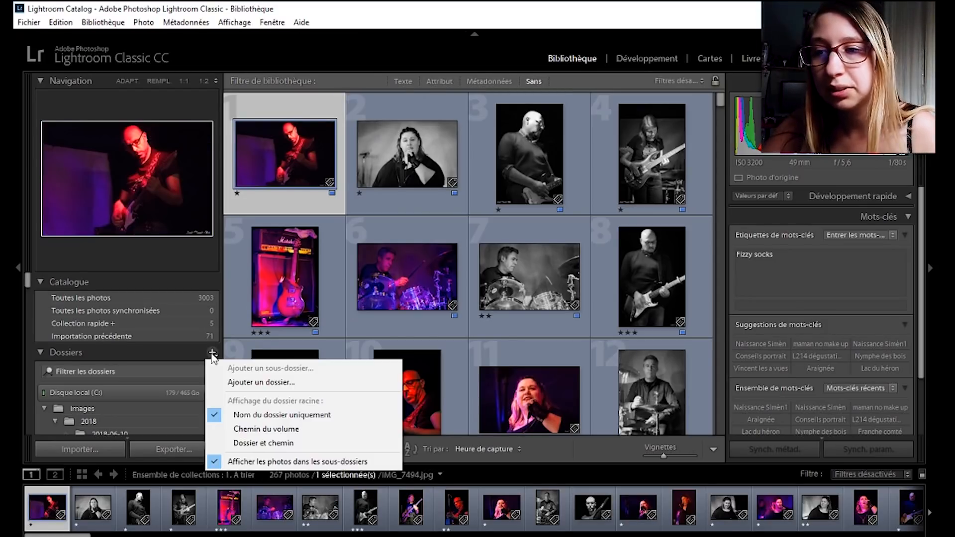
left_click(252, 384)
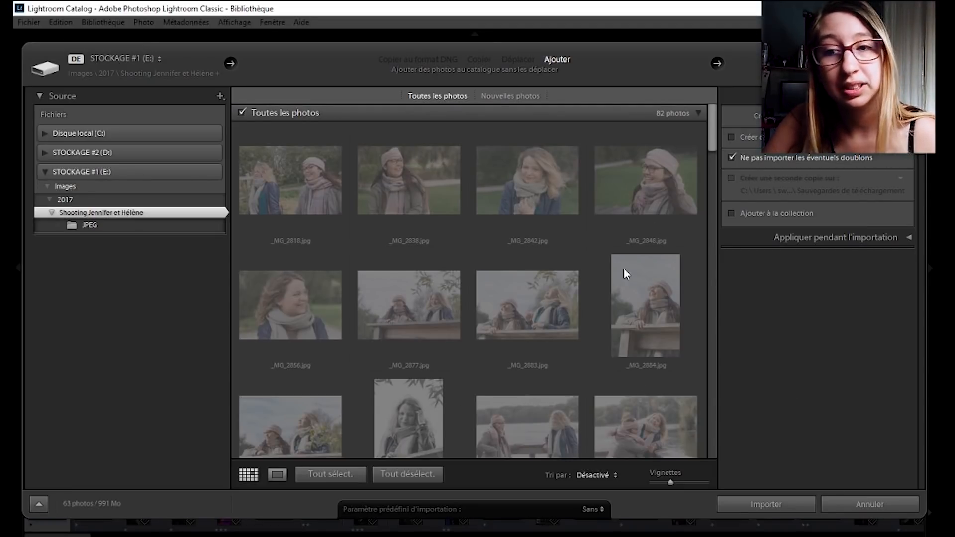
scroll(523, 188, "down", 3)
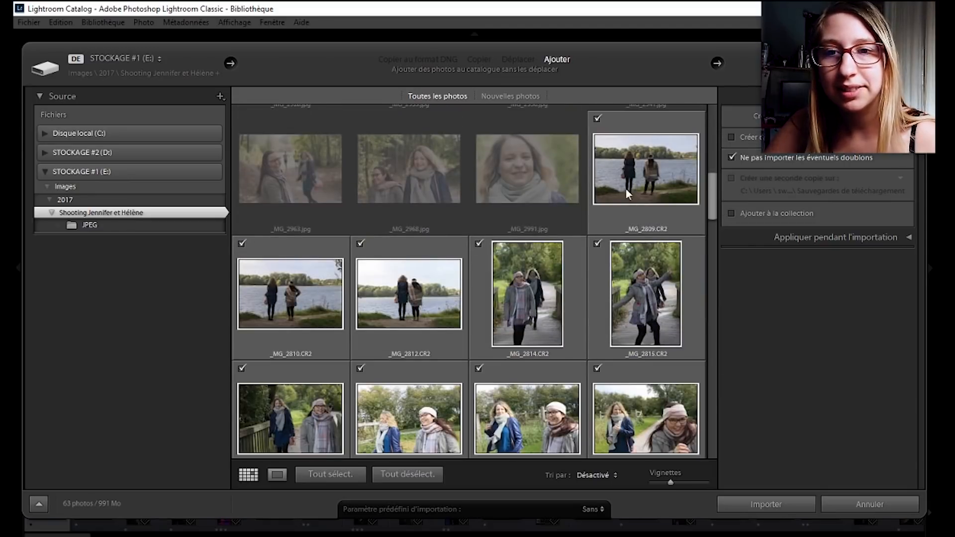
scroll(637, 188, "down", 3)
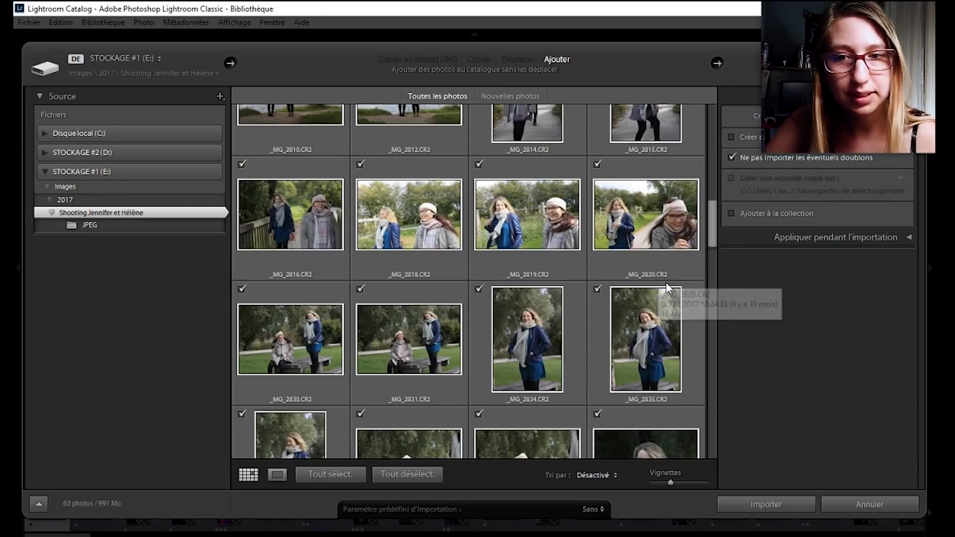
scroll(665, 290, "down", 10)
scroll(667, 294, "up", 12)
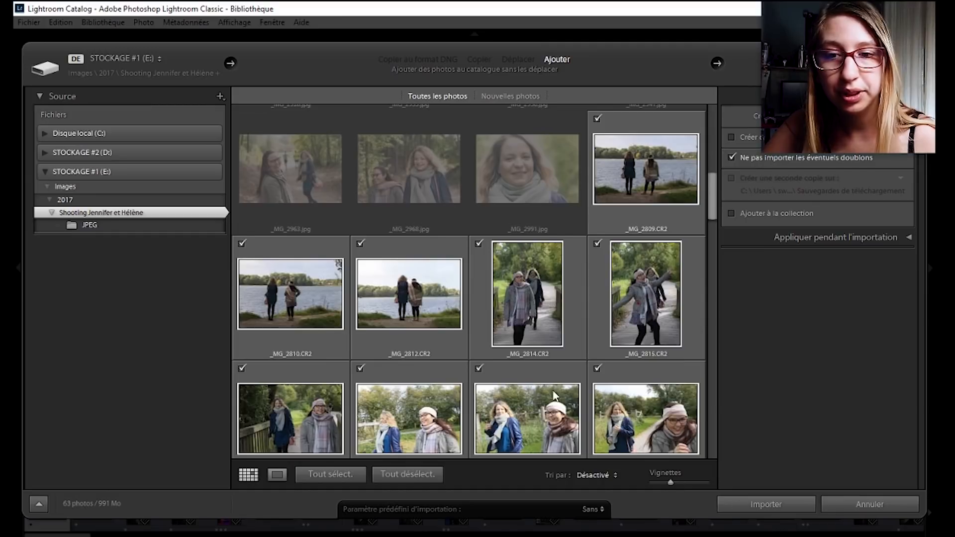
scroll(481, 344, "down", 5)
scroll(497, 351, "down", 8)
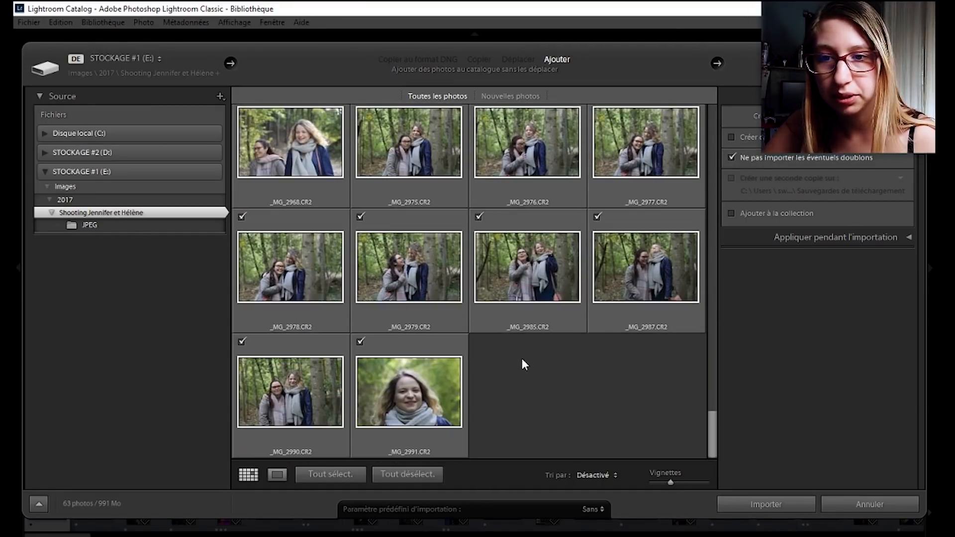
left_click(759, 504)
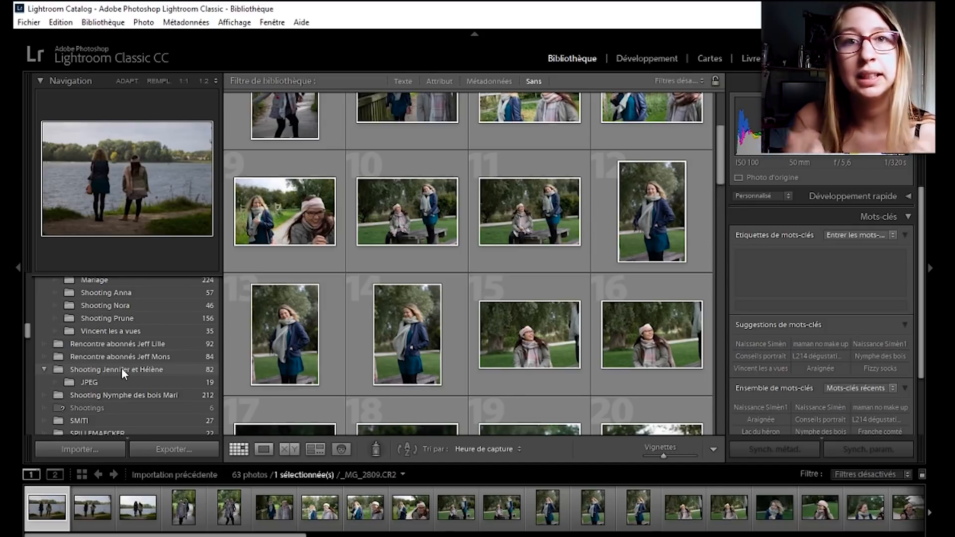
- Examine the smart collections grouped under the collection sets "1. A trier" and "2. A traiter"
scroll(122, 368, "down", 5)
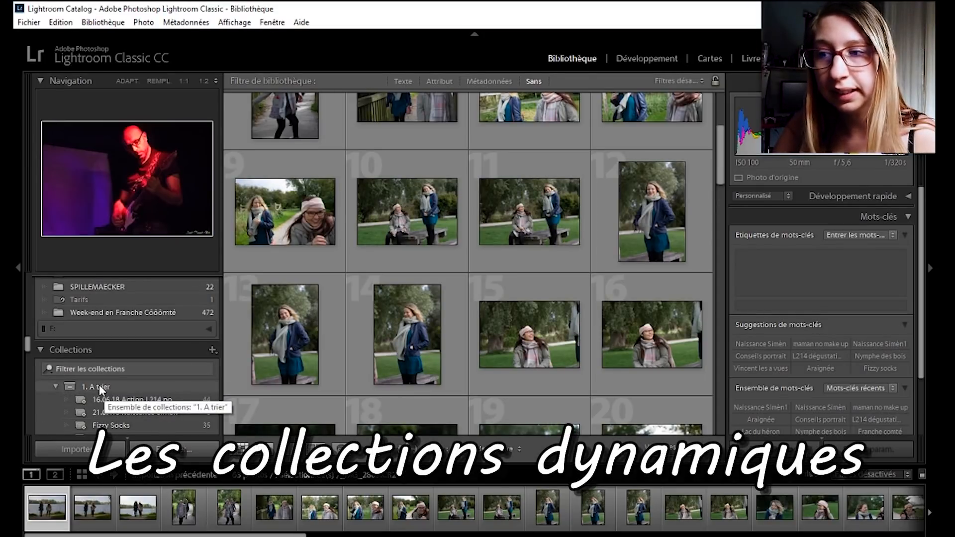
scroll(100, 385, "down", 2)
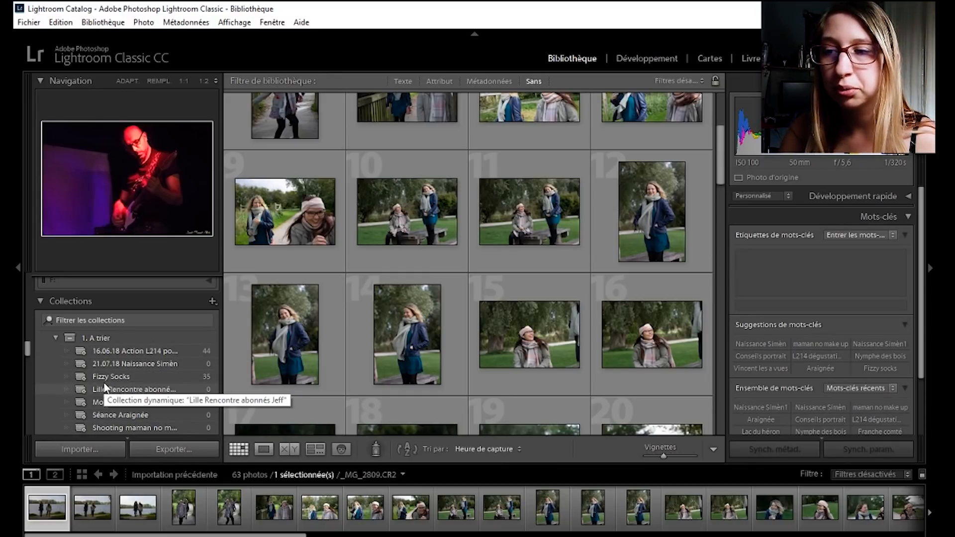
scroll(110, 396, "down", 2)
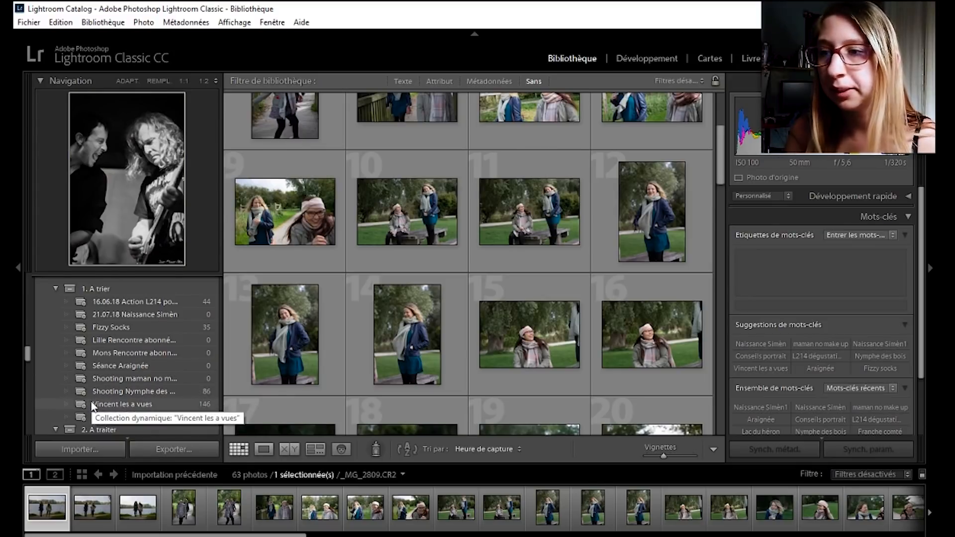
scroll(107, 371, "down", 4)
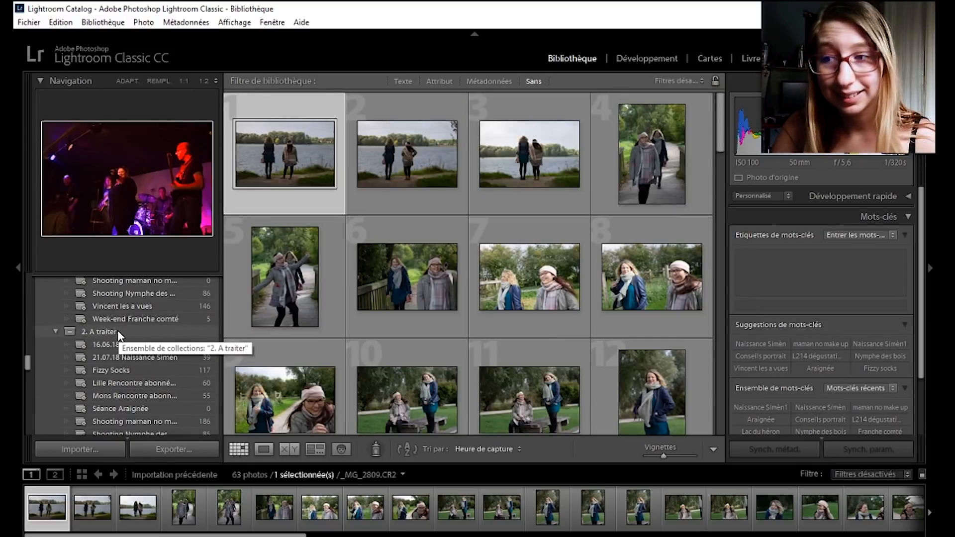
scroll(100, 335, "up", 5)
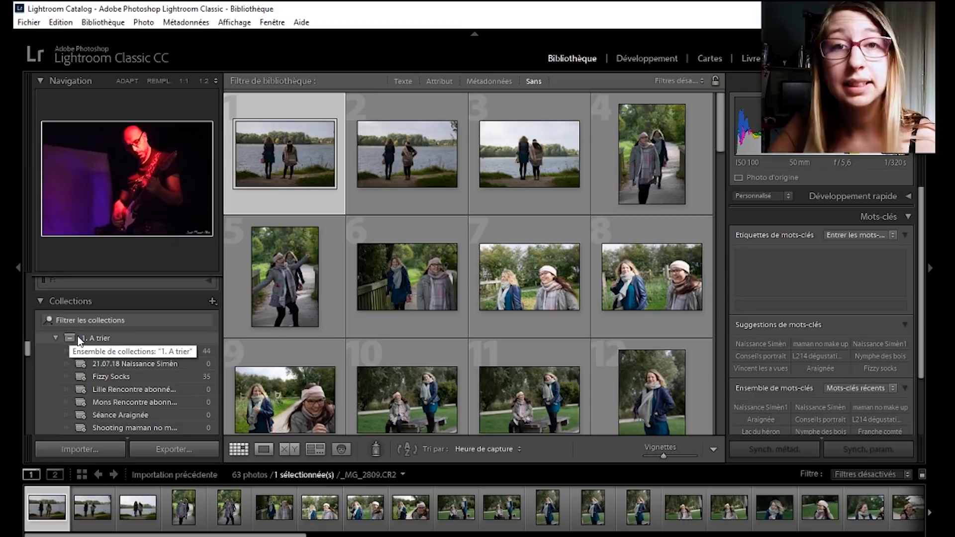
scroll(80, 342, "down", 6)
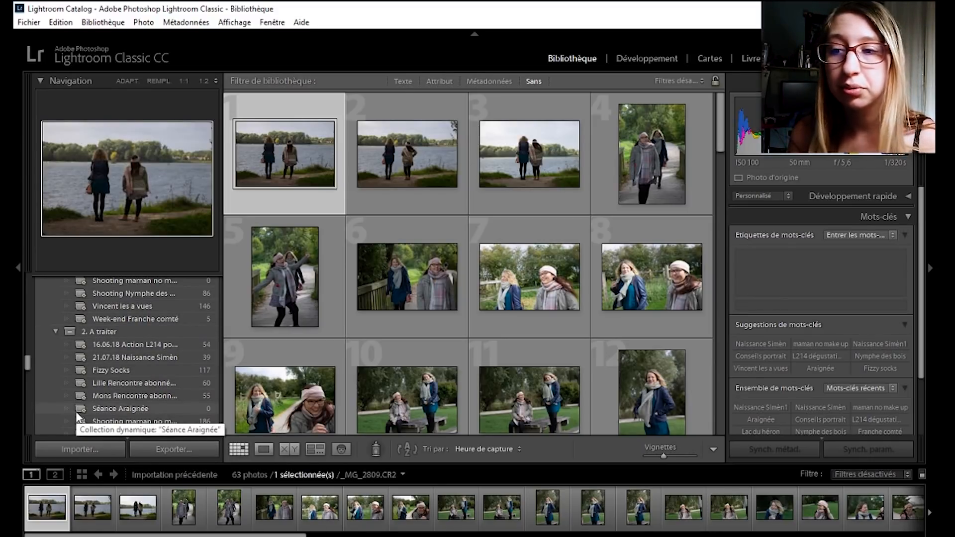
scroll(124, 359, "up", 6)
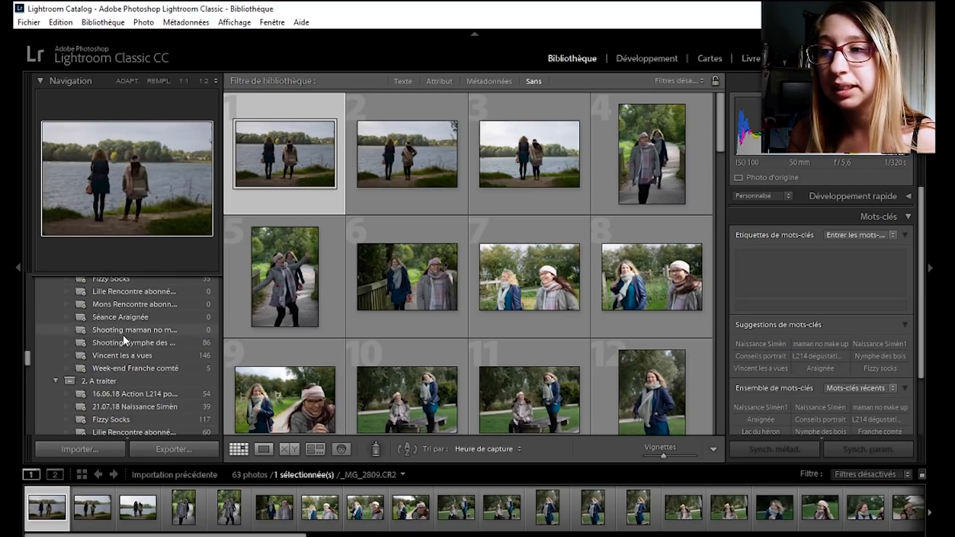
scroll(103, 386, "down", 6)
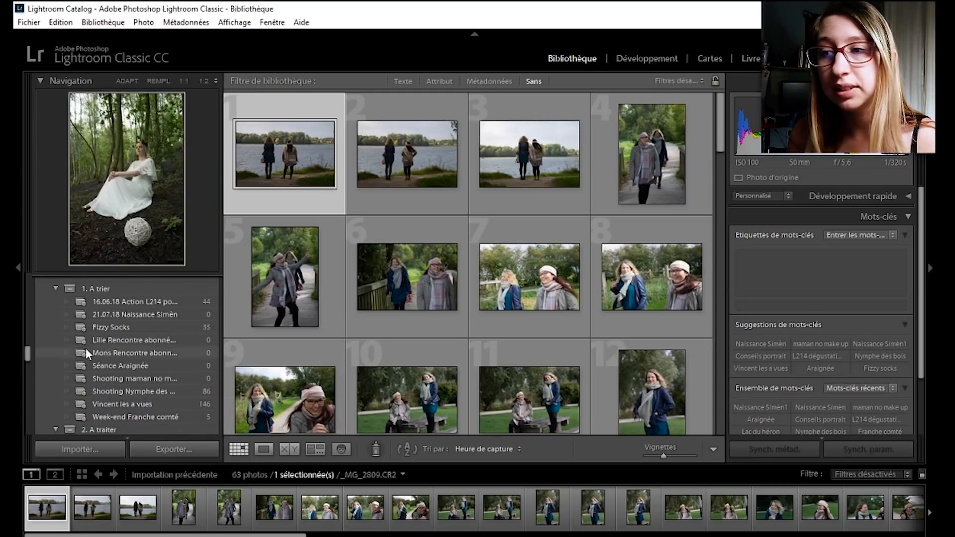
- Review the collection sets "3. Traitées 1*", "4. Exportées 2*", "5. Page FB 3*" and "6. Site WEB 4*" down to "A supprimer"
scroll(162, 411, "down", 2)
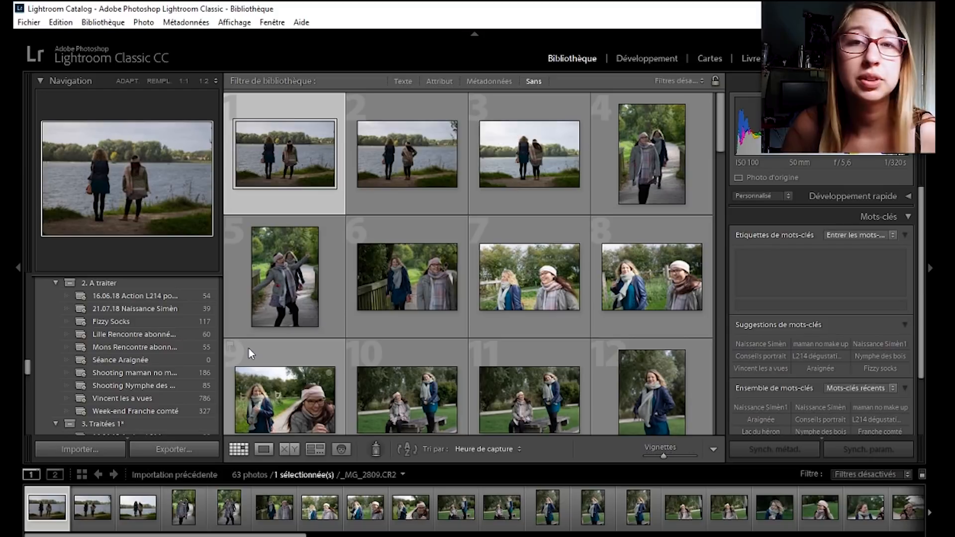
scroll(171, 380, "down", 3)
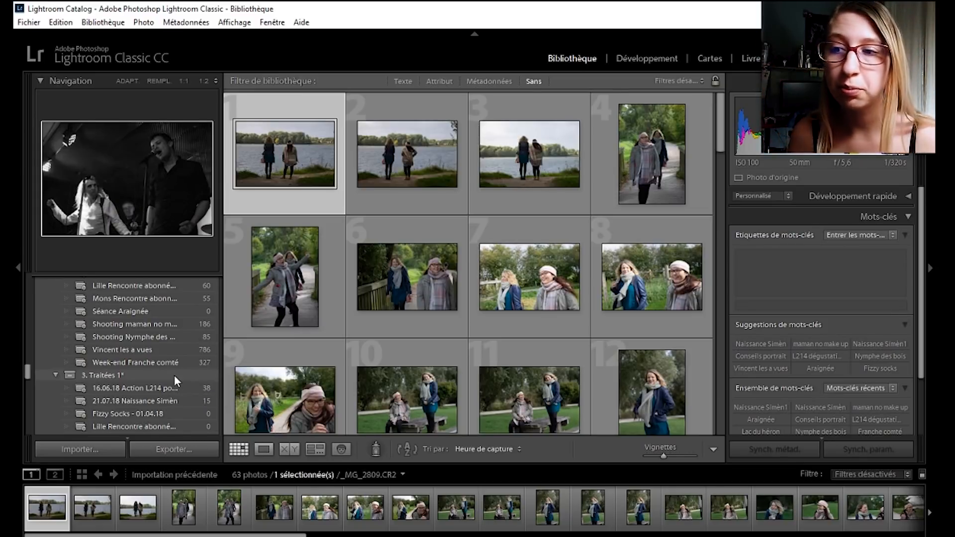
scroll(108, 351, "down", 3)
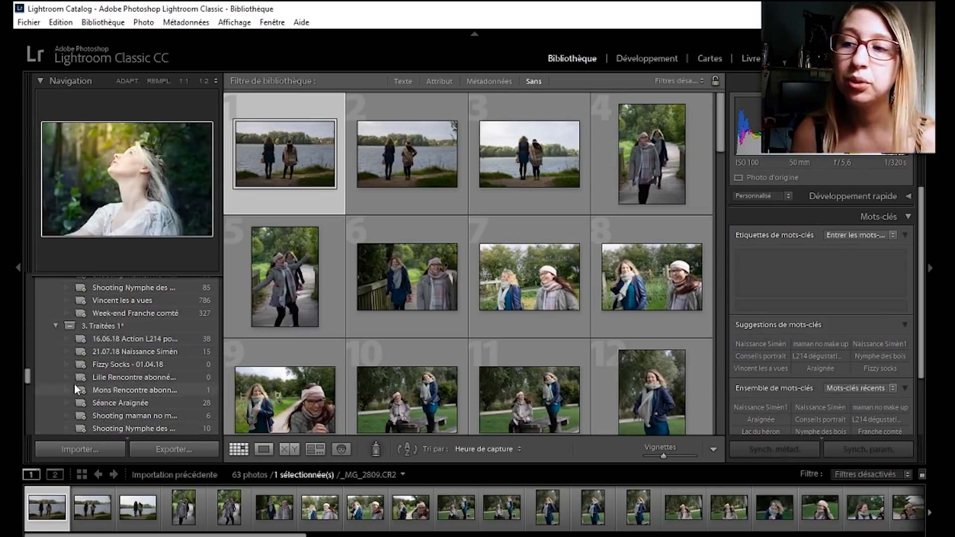
scroll(73, 383, "down", 3)
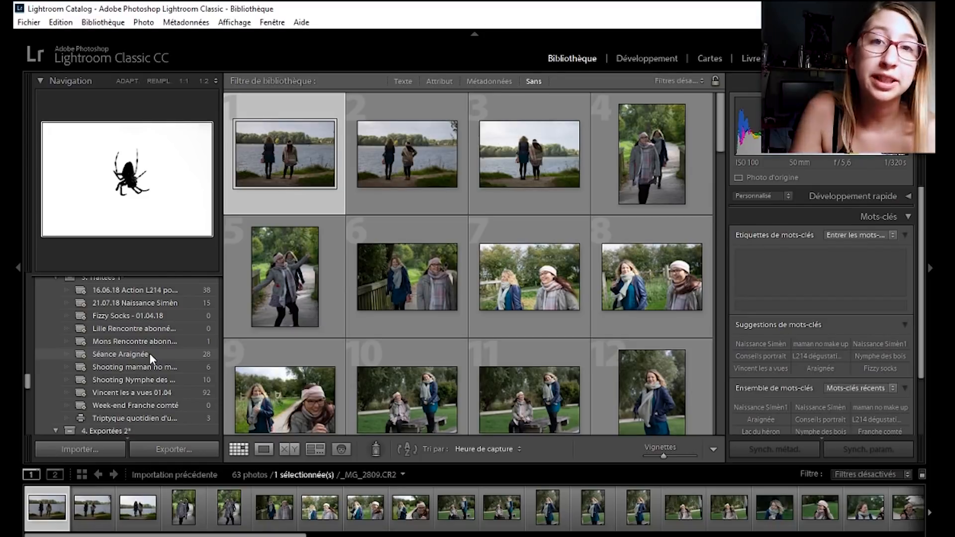
scroll(149, 353, "down", 3)
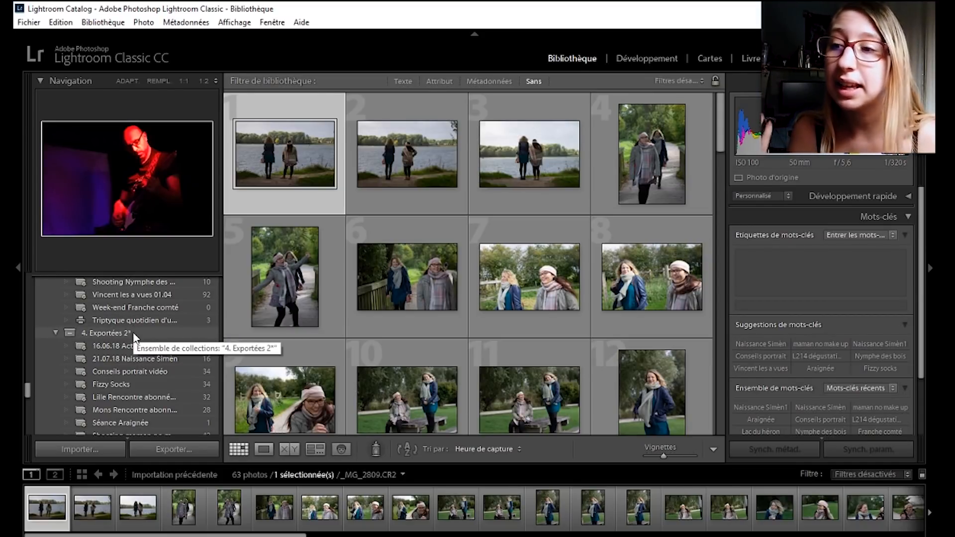
scroll(134, 338, "down", 3)
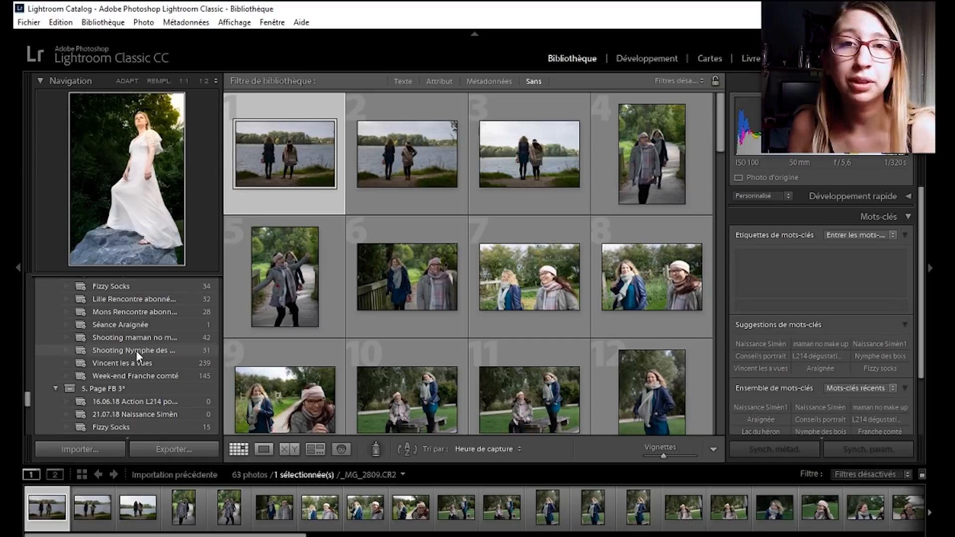
scroll(135, 350, "down", 2)
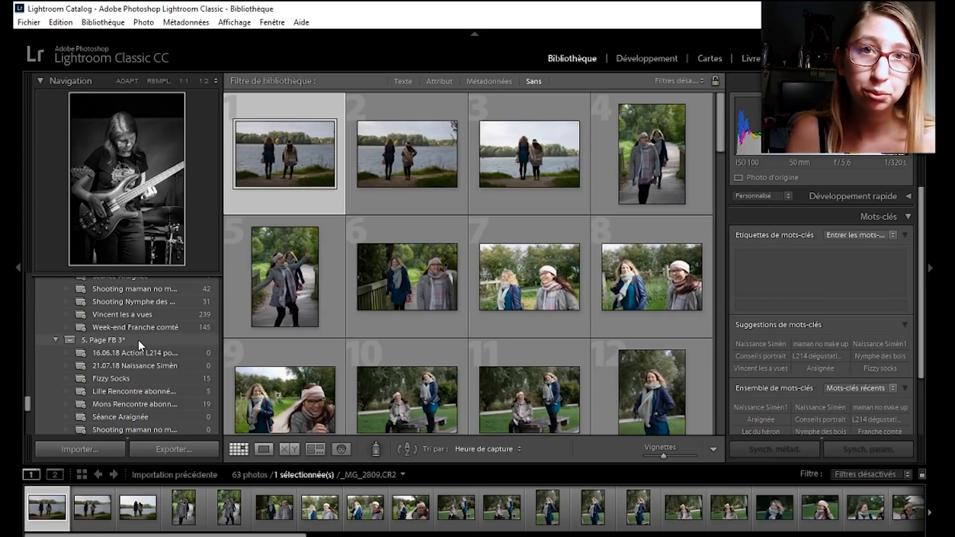
scroll(138, 339, "down", 3)
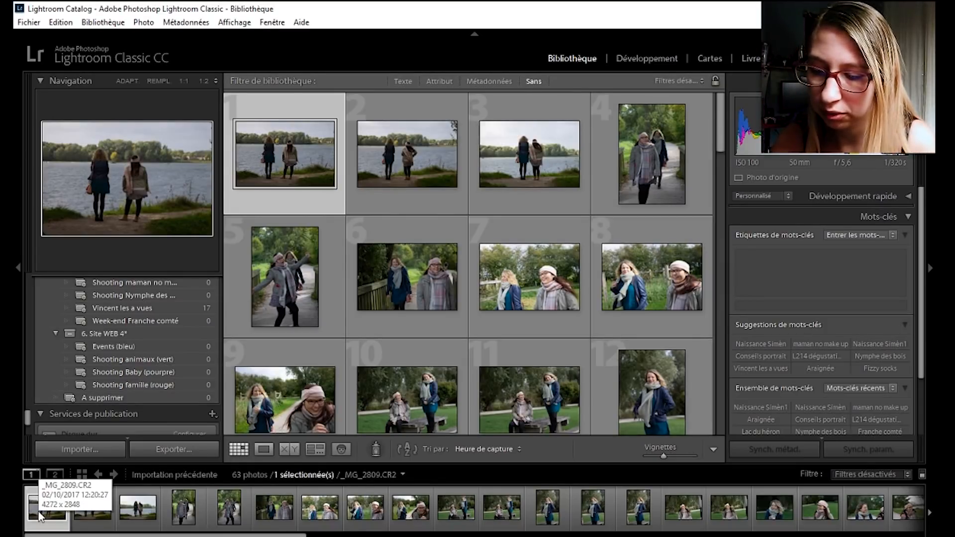
- Flag _MG_2809.CR2 as rejected and try to delete it from the "A supprimer" smart collection
key("x")
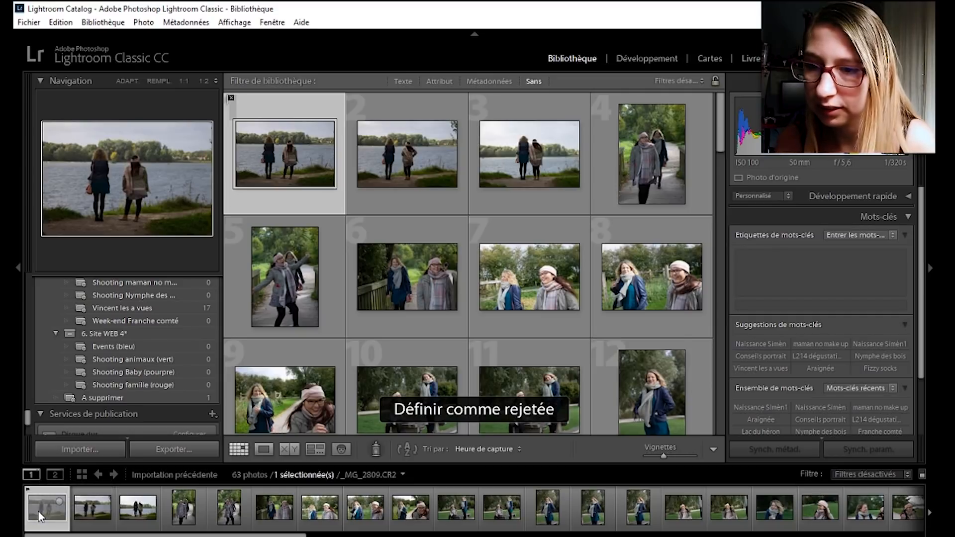
left_click(106, 398)
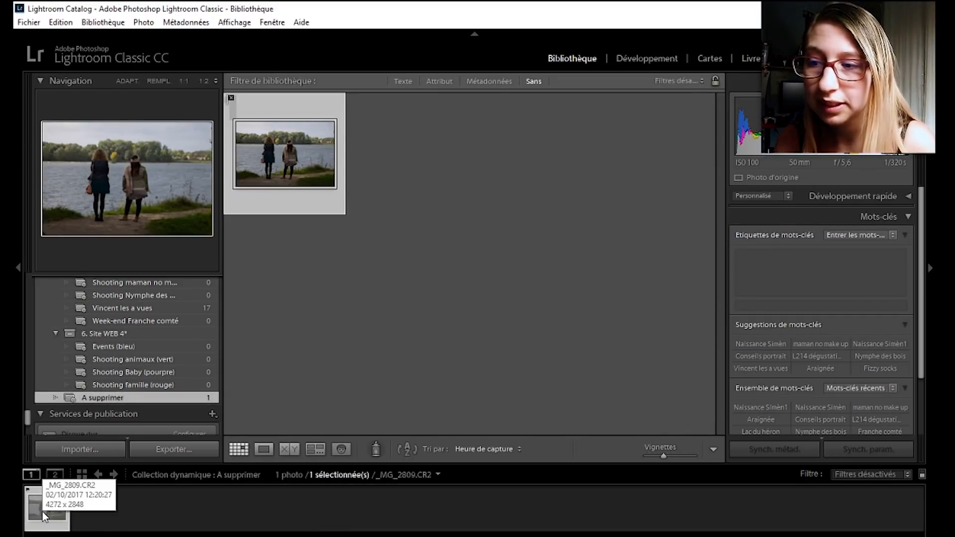
key("Delete")
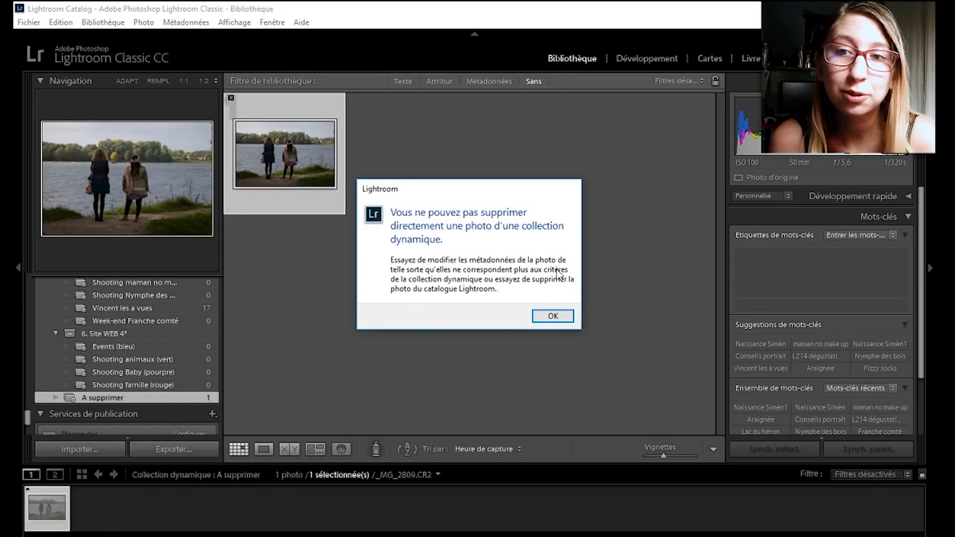
key("Return")
- Filter all catalogue photos to show only rejected ones, and start deleting _MG_2809.CR2 but cancel at the confirmation
scroll(122, 321, "up", 10)
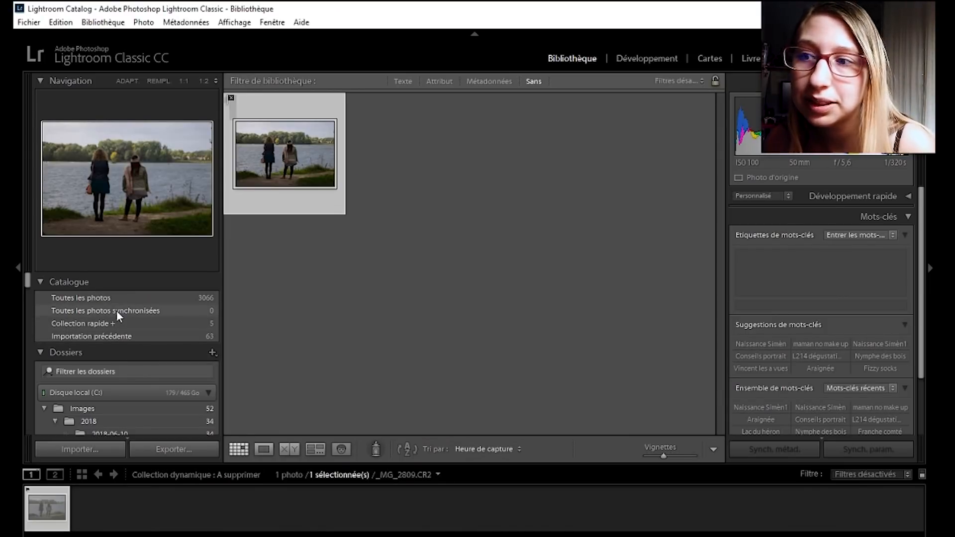
left_click(106, 298)
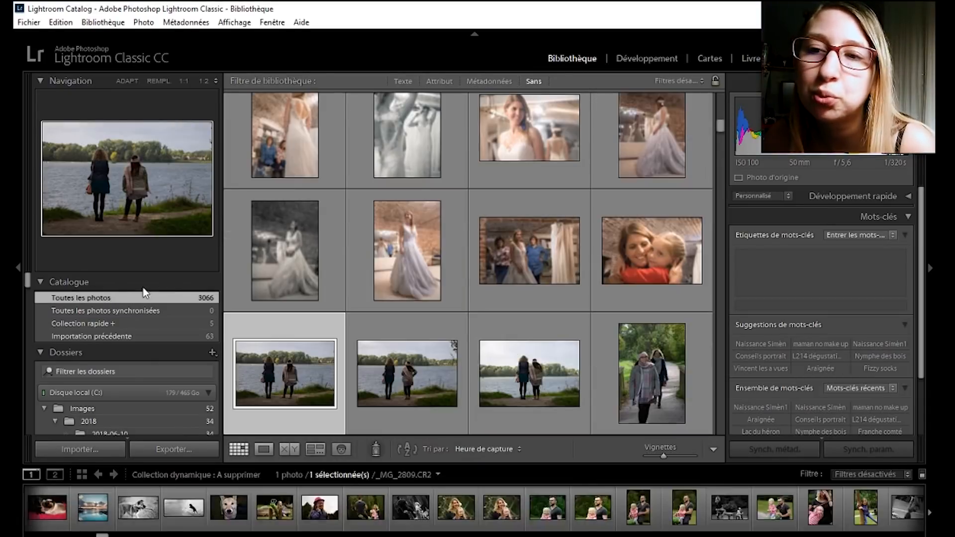
left_click(440, 81)
left_click(682, 80)
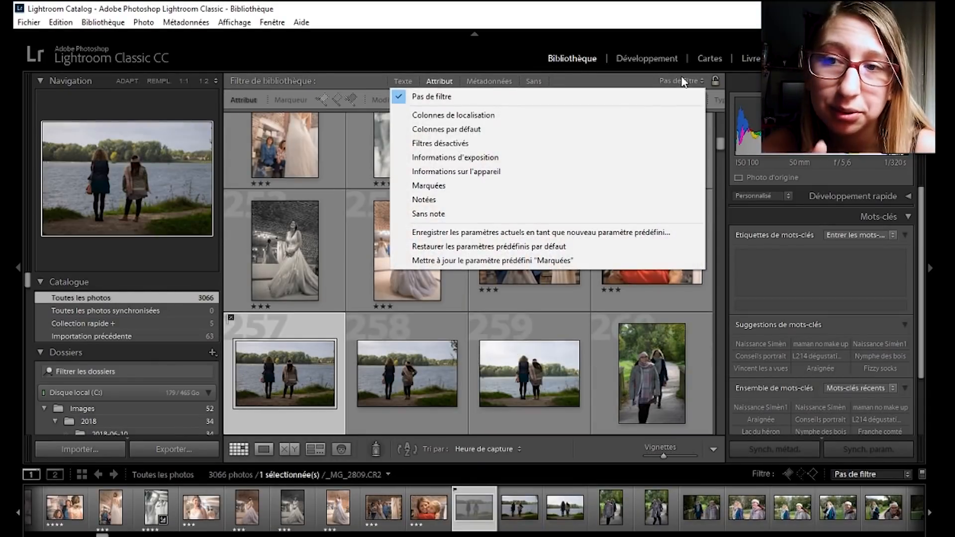
left_click(450, 185)
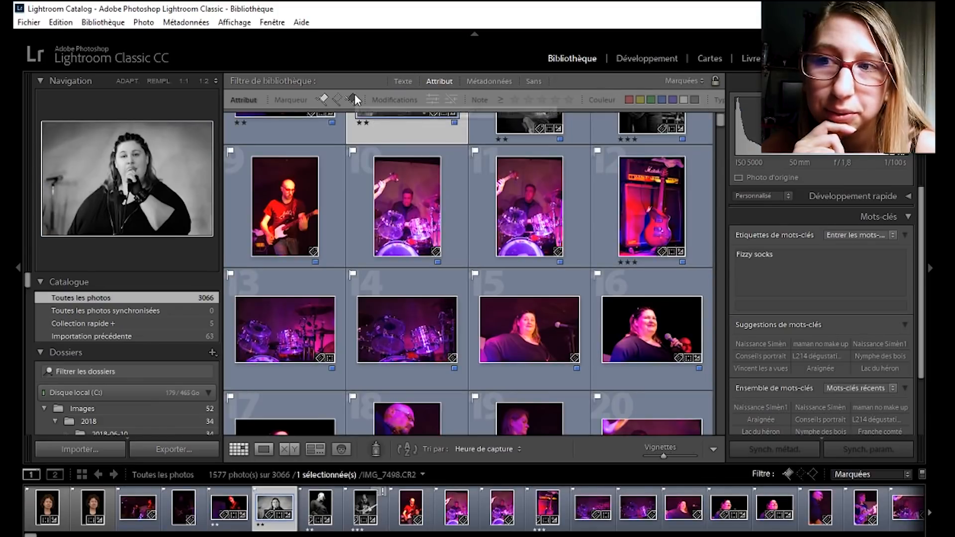
left_click(353, 98)
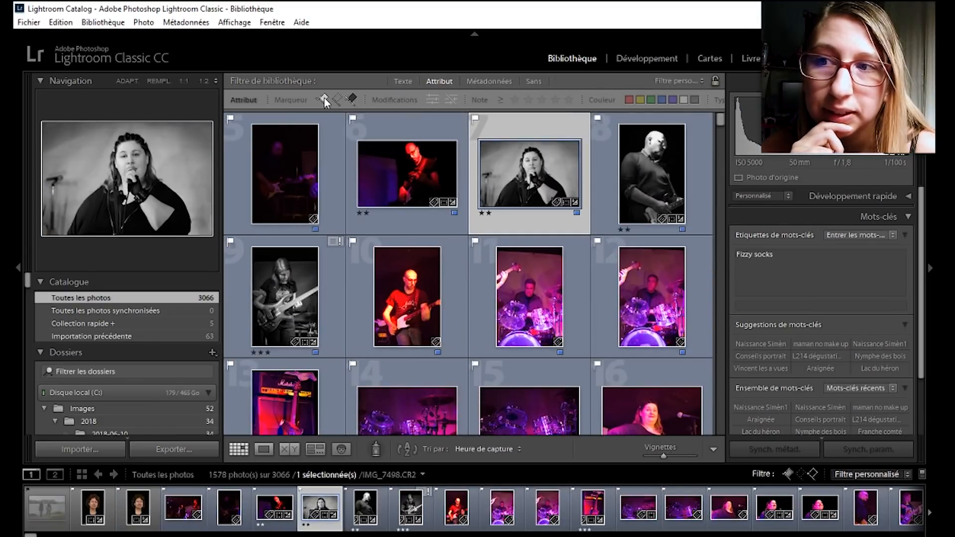
left_click(323, 98)
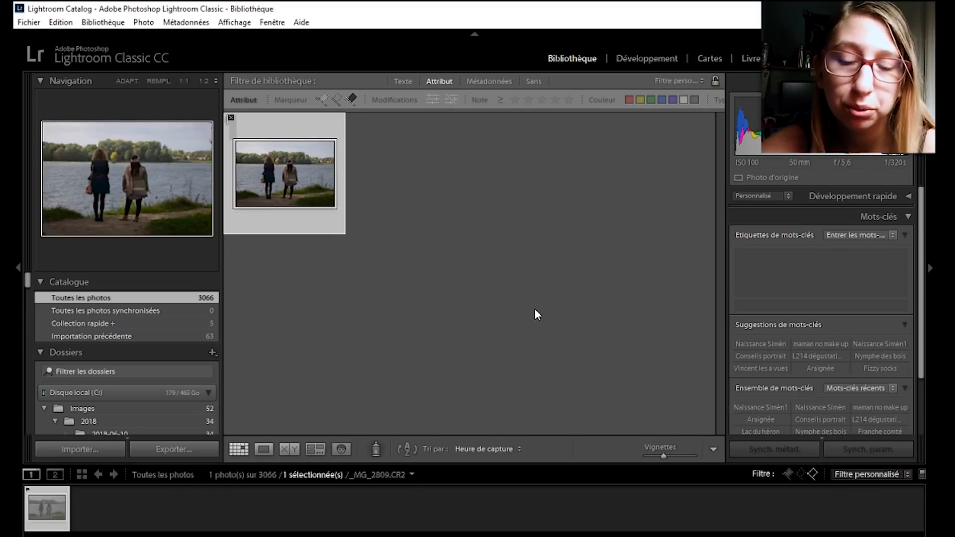
key("Delete")
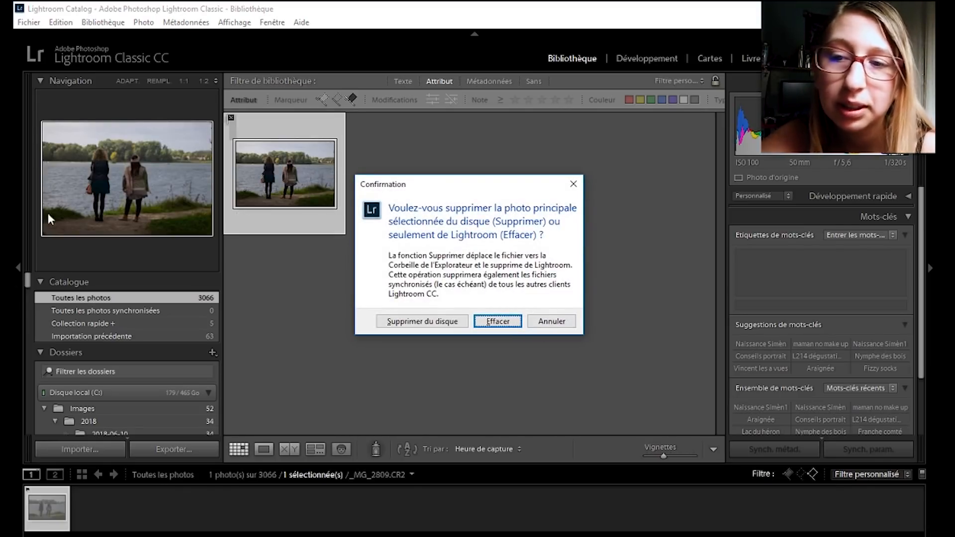
left_click(574, 322)
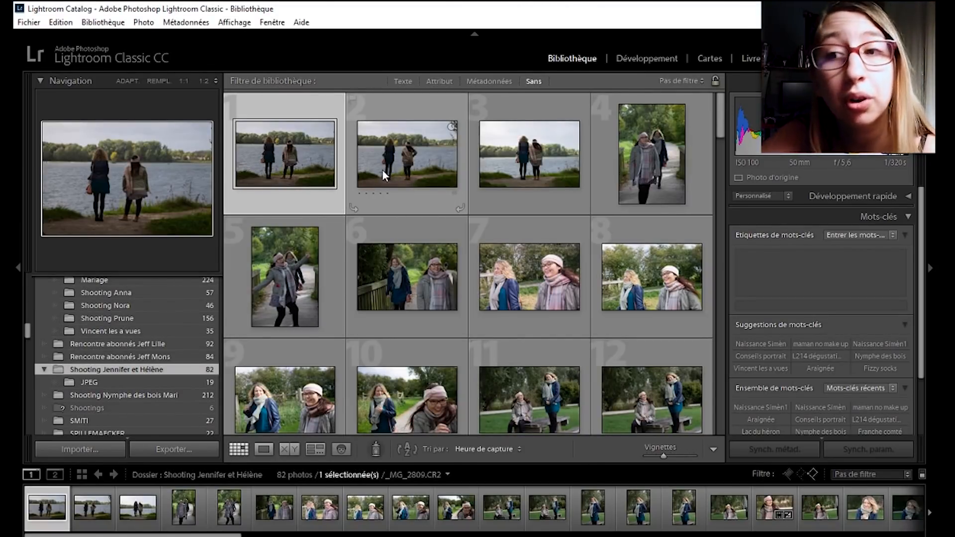
- Tag all photos in the current shoot folder with a keyword made of the two models' first names joined by "et"
key("ctrl+a")
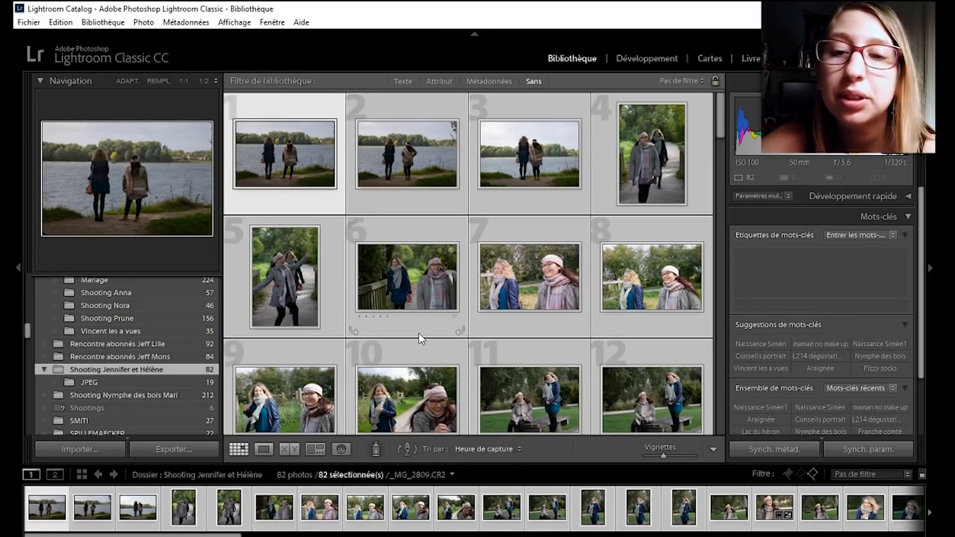
scroll(423, 337, "down", 10)
left_click(794, 258)
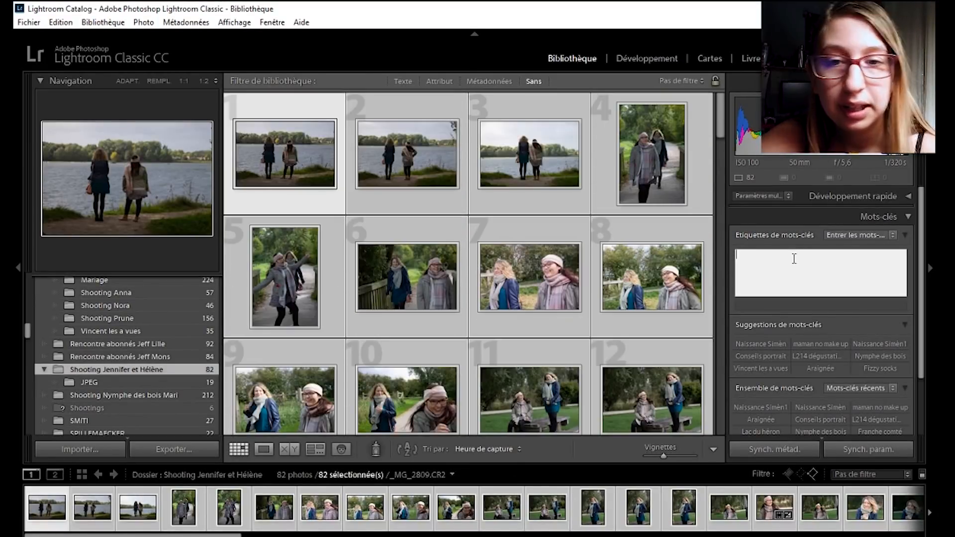
type("H")
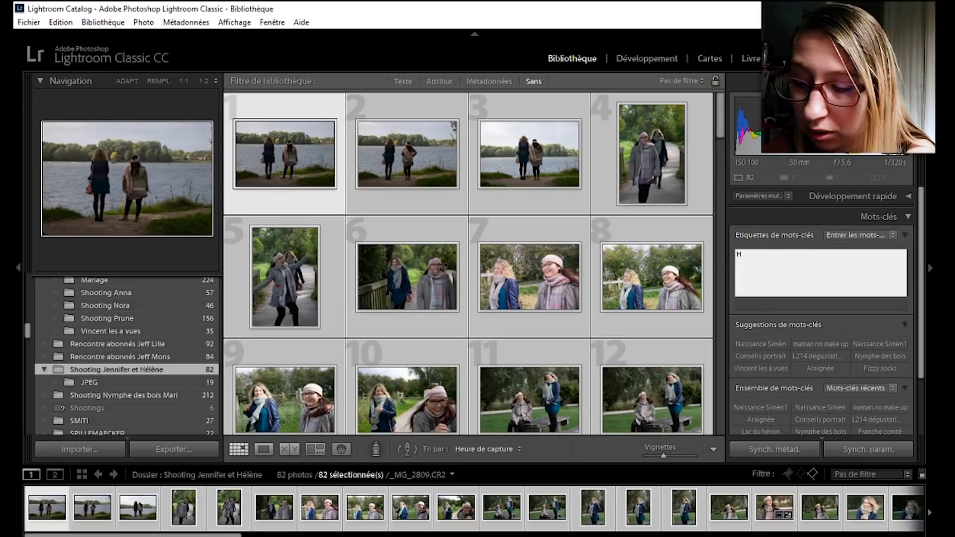
type("élène")
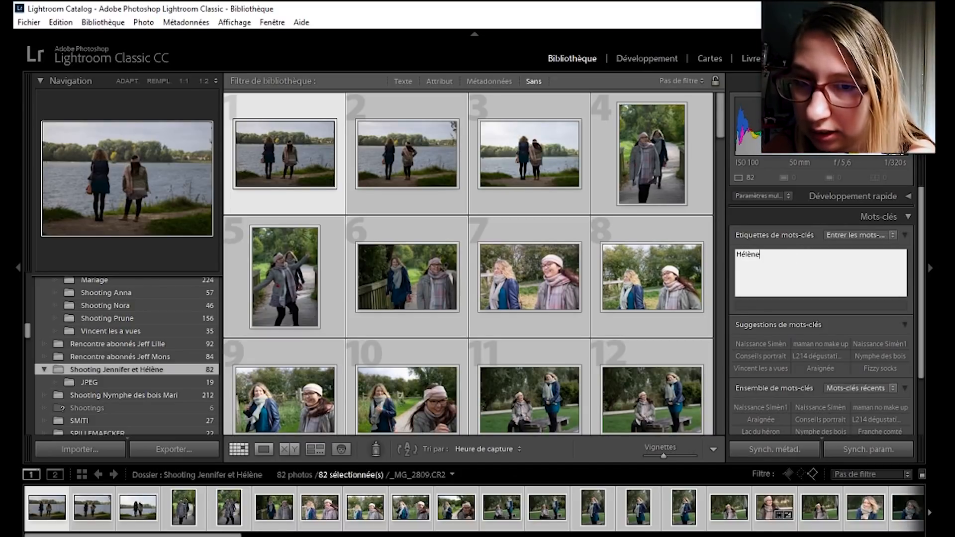
type(" et Jennifer")
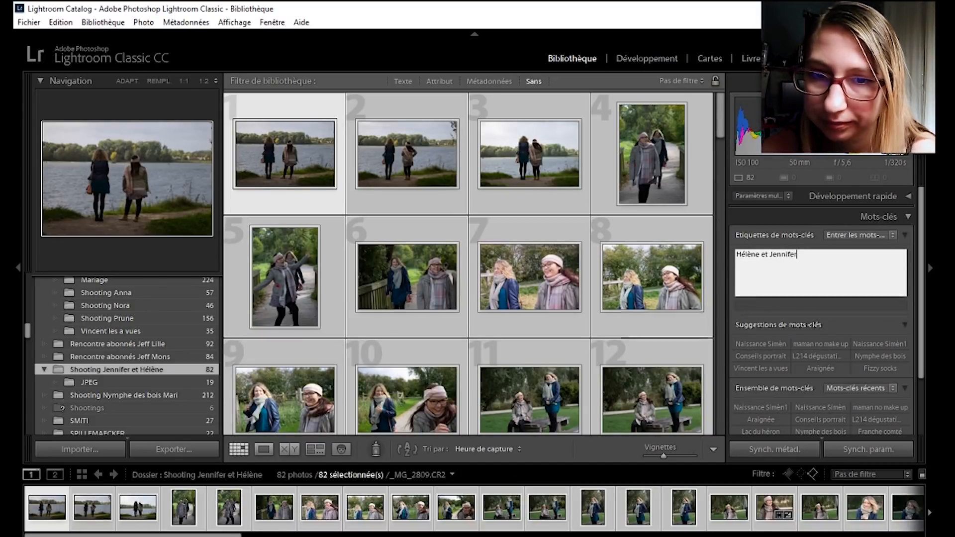
key("Return")
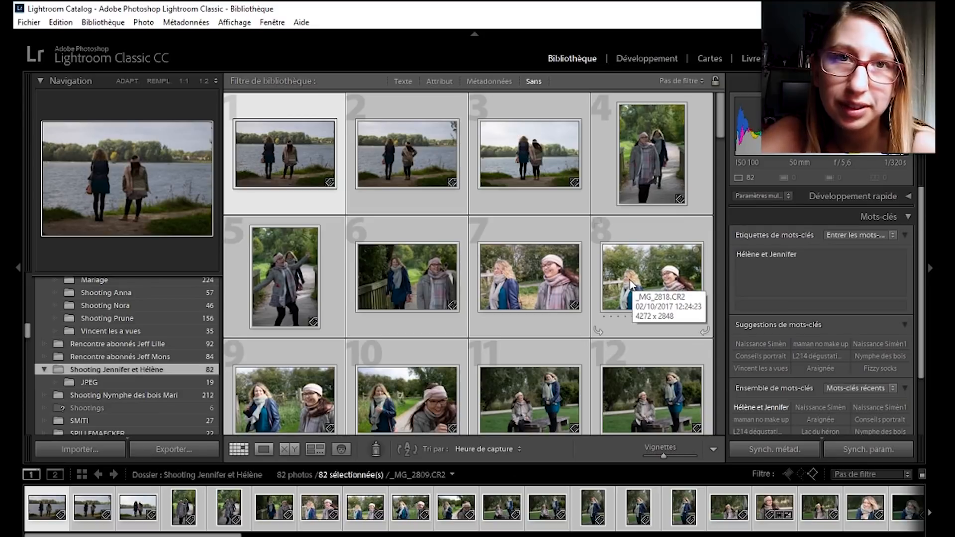
key("Right")
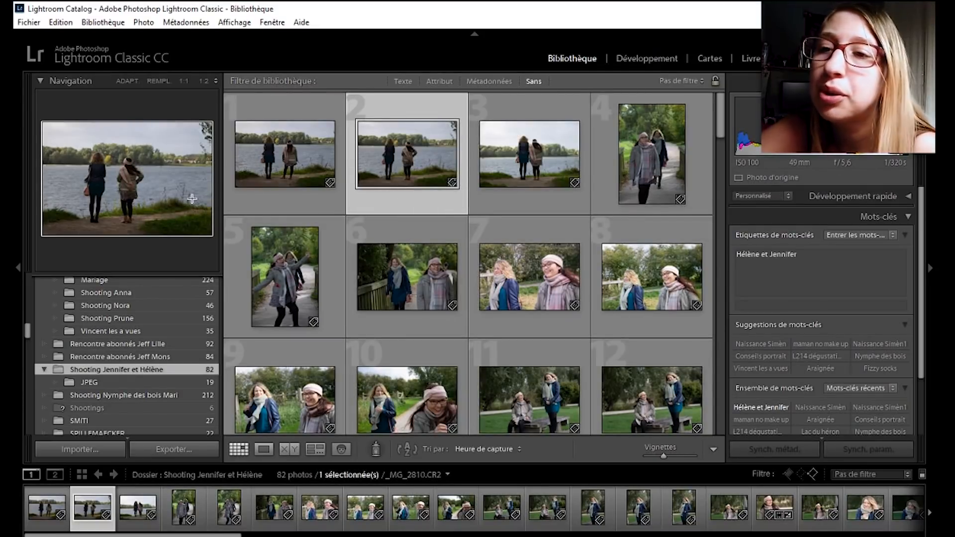
- Start a smart collection inside the "1. A trier" set, named "Shooting" followed by the two models' first names joined by "et"
scroll(100, 373, "down", 3)
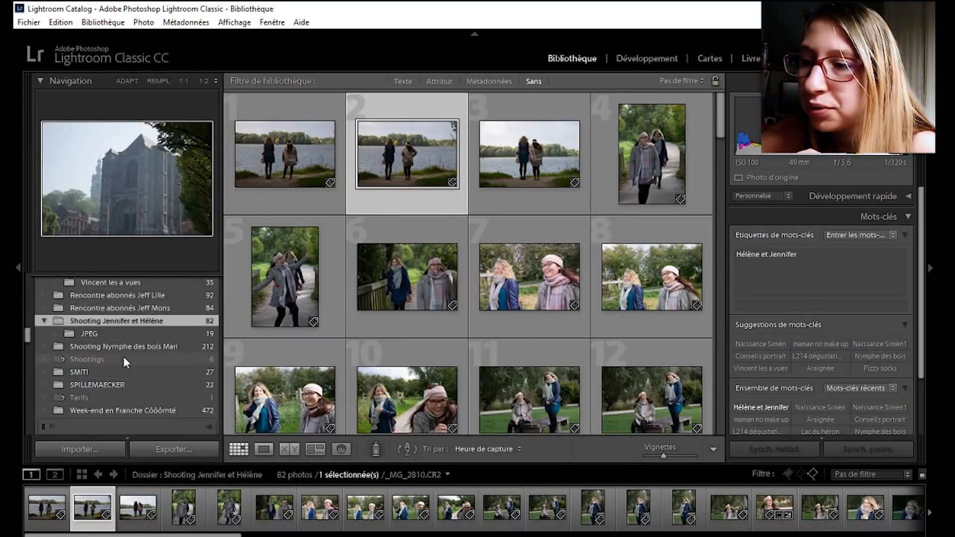
scroll(638, 312, "down", 4)
scroll(70, 399, "down", 5)
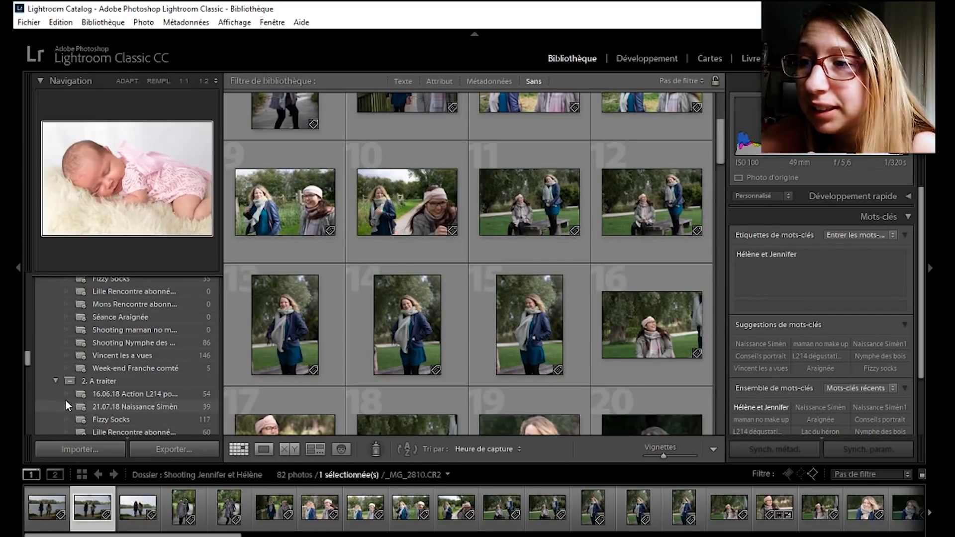
scroll(40, 398, "up", 2)
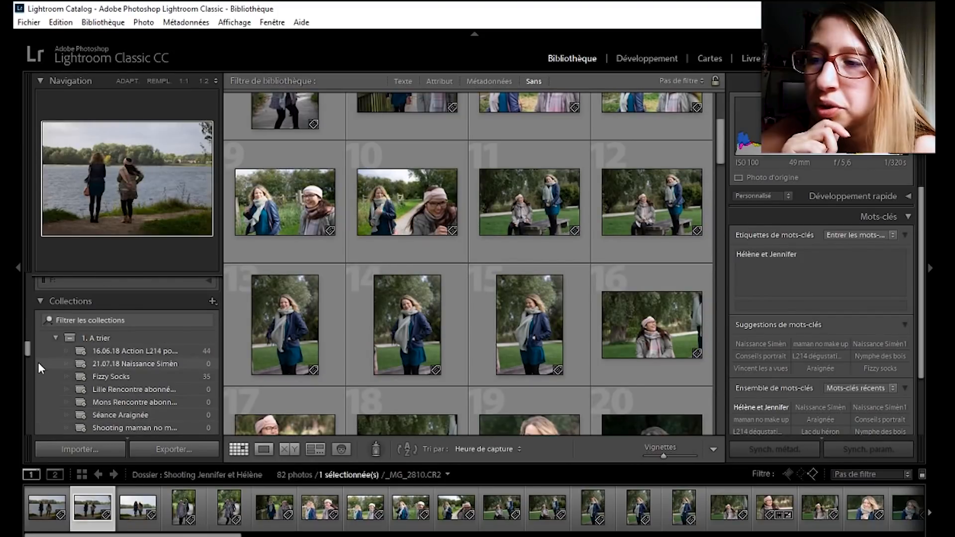
left_click(90, 339)
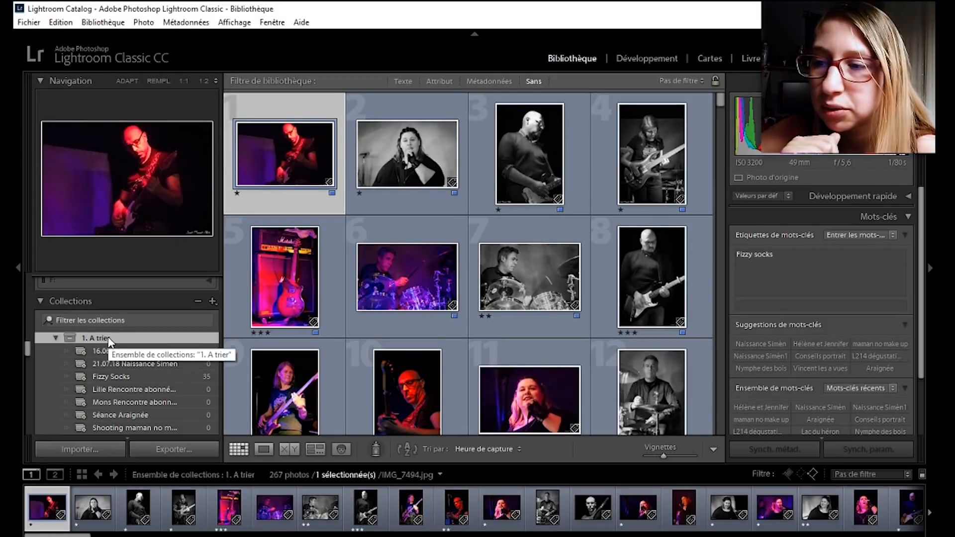
right_click(109, 339)
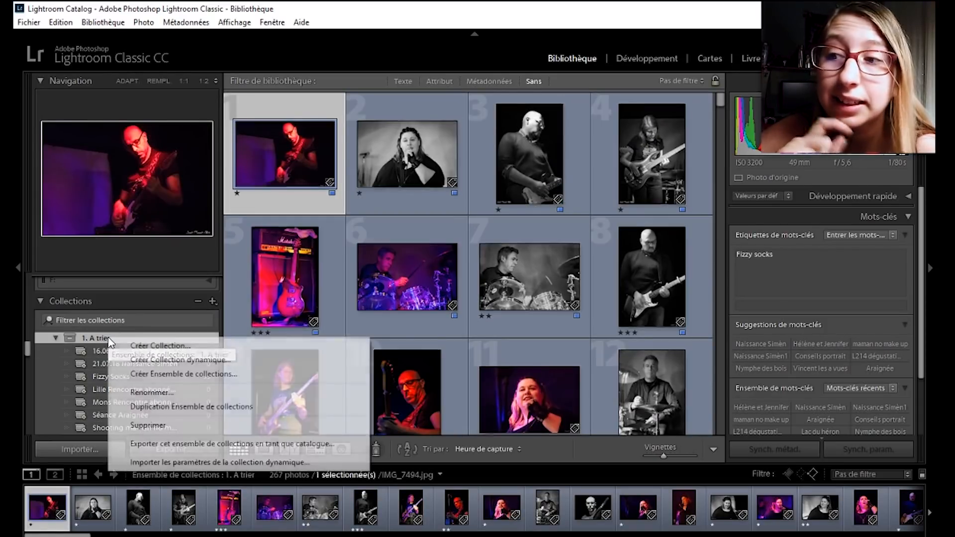
left_click(196, 364)
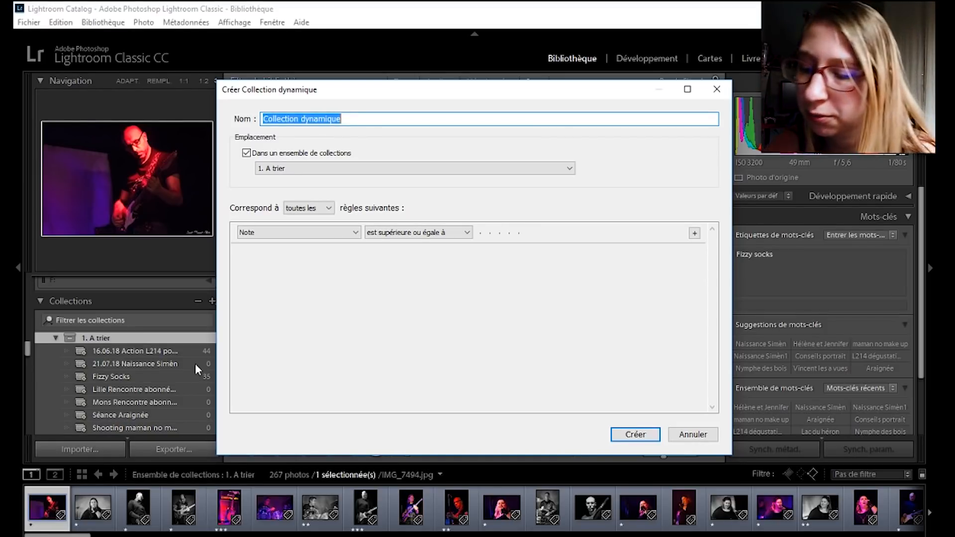
type("Shooting Hélène et Jennifer")
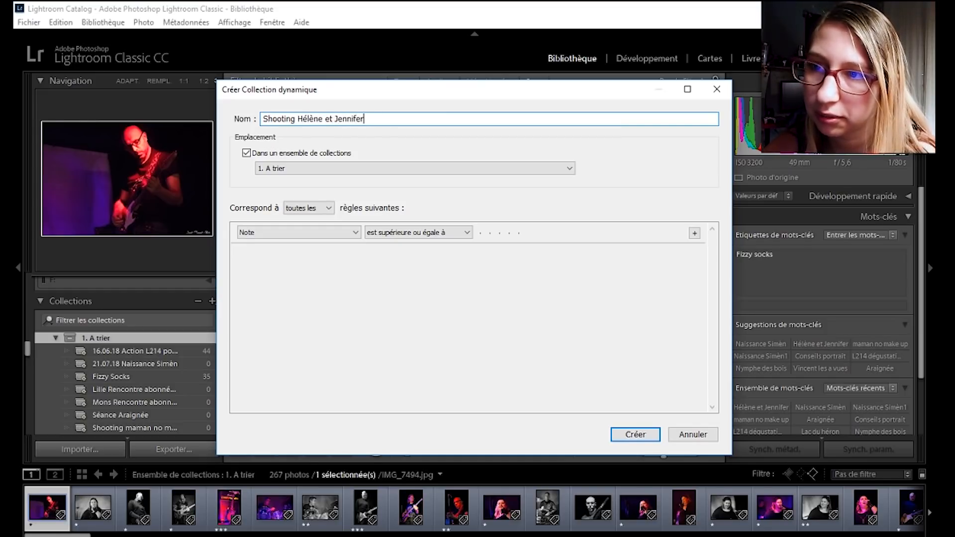
left_click(442, 297)
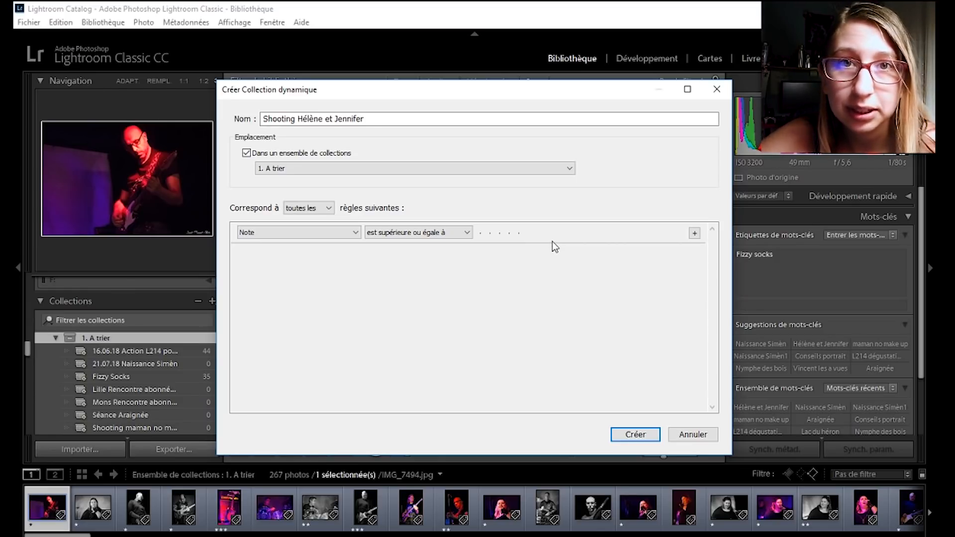
- Try matching "aucune des" rules with a Note rule set to "est inférieure ou égale à" three stars
left_click(309, 208)
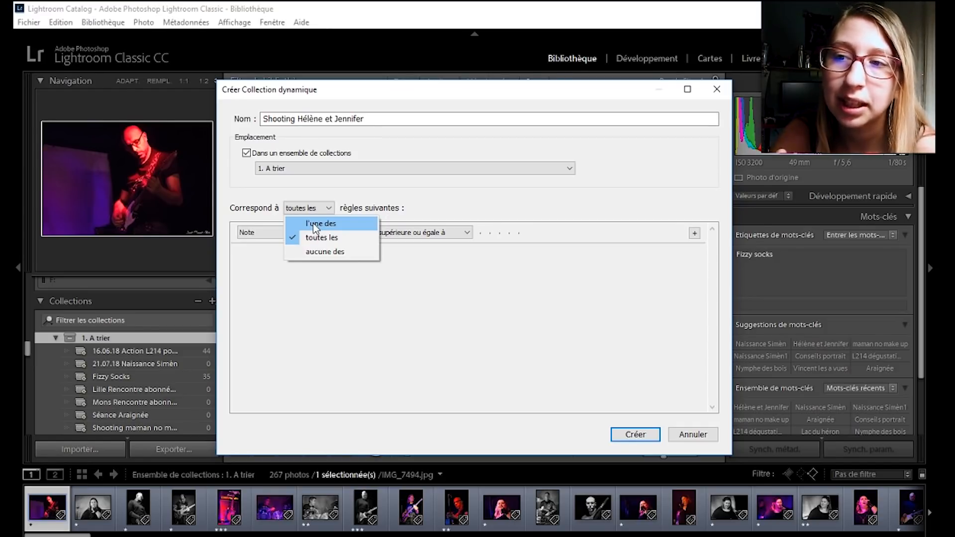
left_click(348, 250)
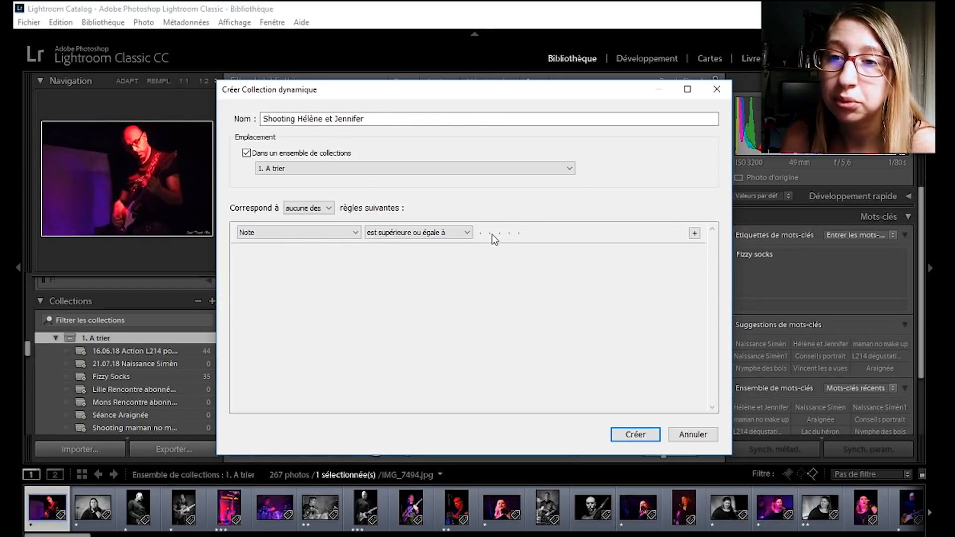
left_click(432, 234)
left_click(409, 296)
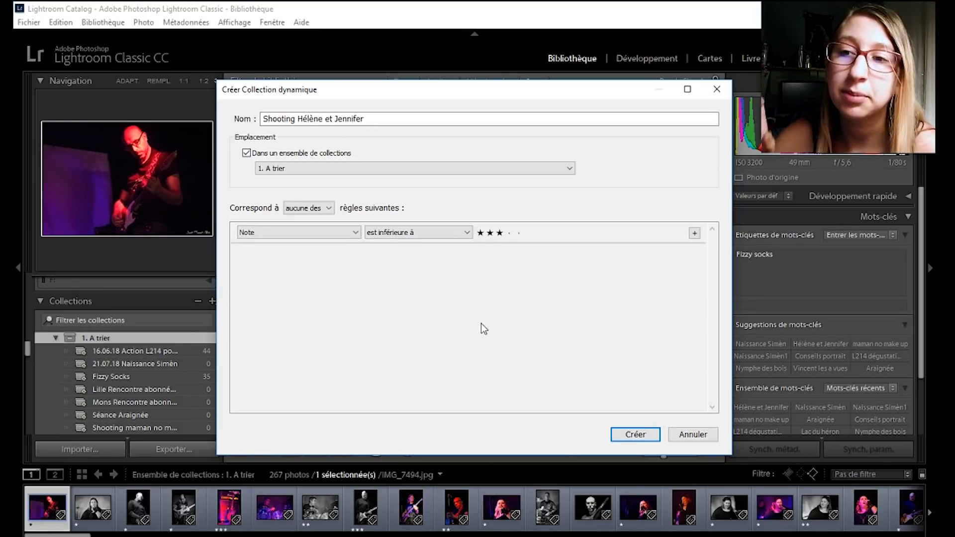
left_click(441, 234)
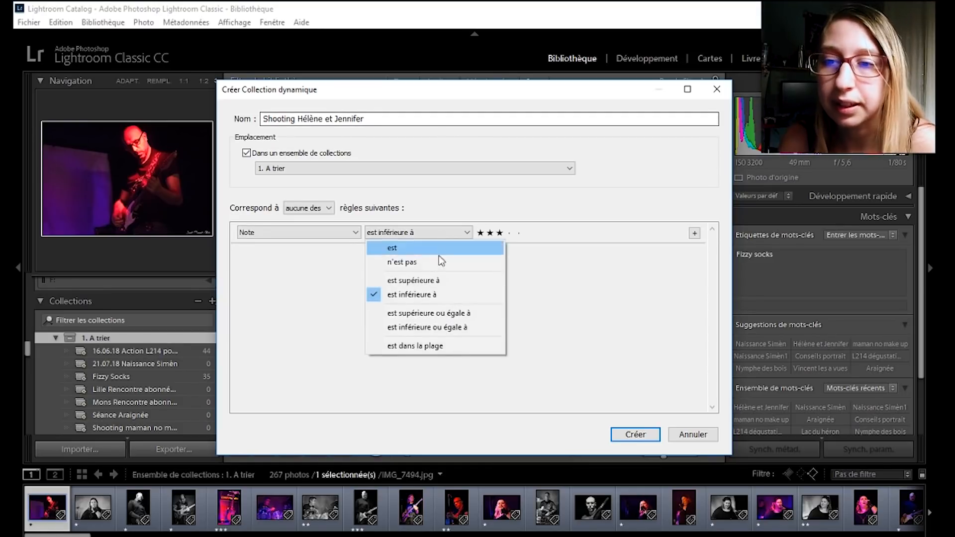
left_click(445, 329)
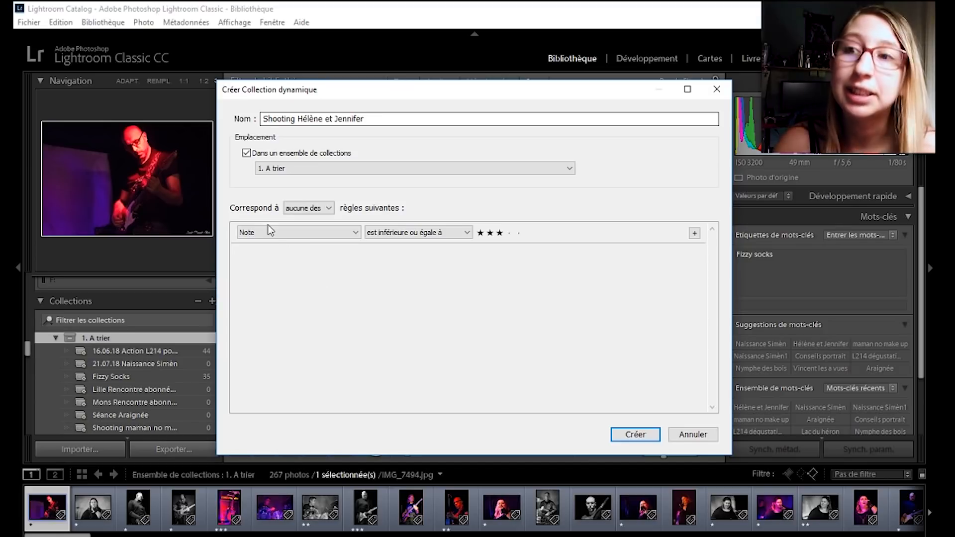
- Change the rule to Mots-clés "contient" the two models' first names joined by "et", and match "toutes les" rules
left_click(304, 233)
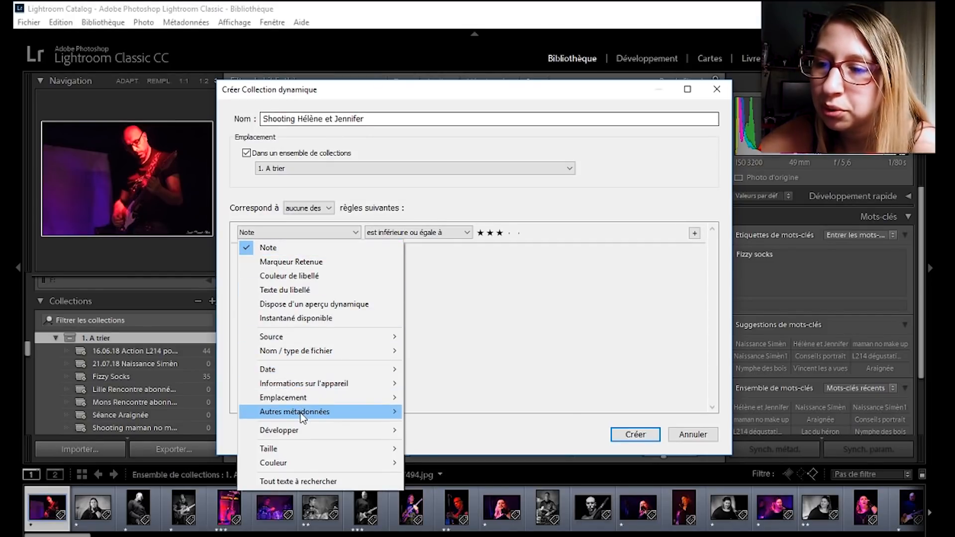
mouse_move(318, 412)
left_click(453, 440)
left_click(503, 232)
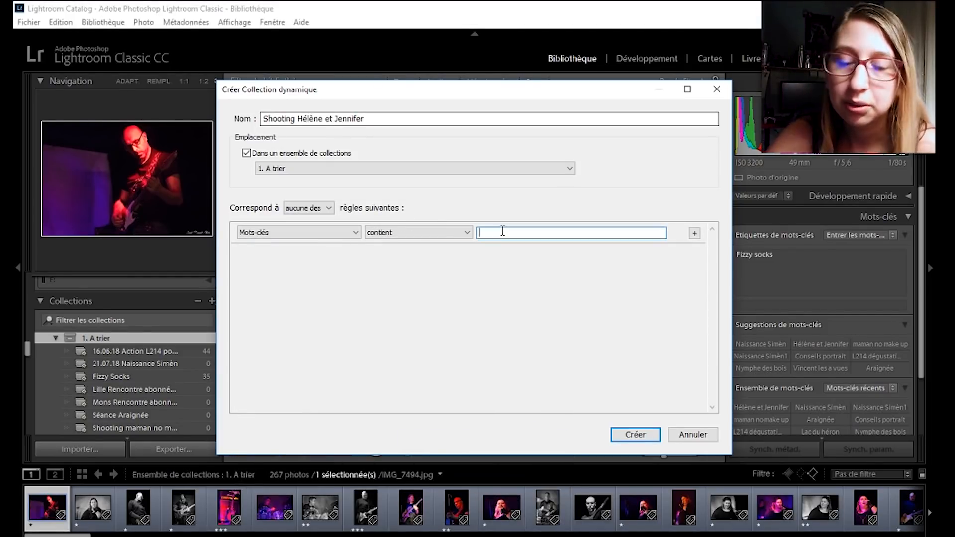
type("Hélé_n")
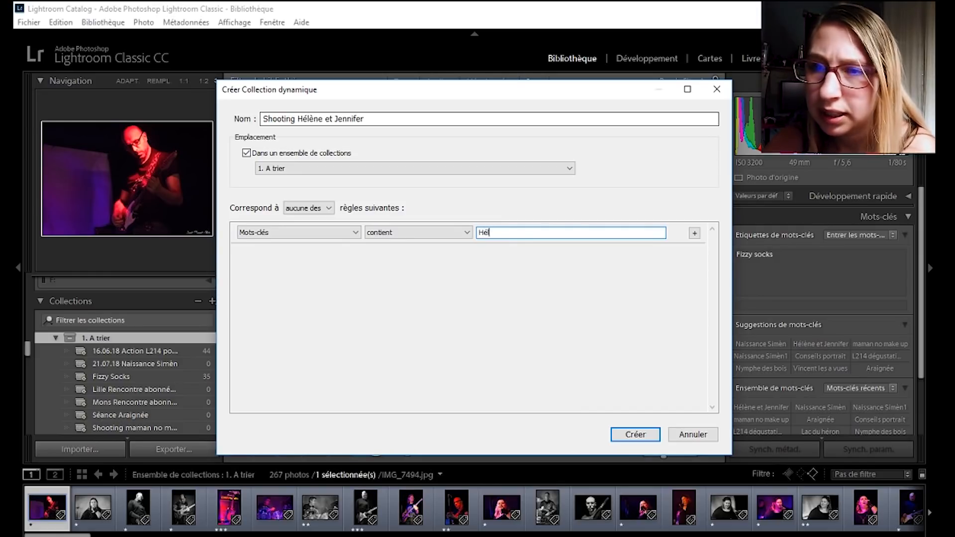
key("BackSpace")
key("BackSpace")
type("ne et Jeff")
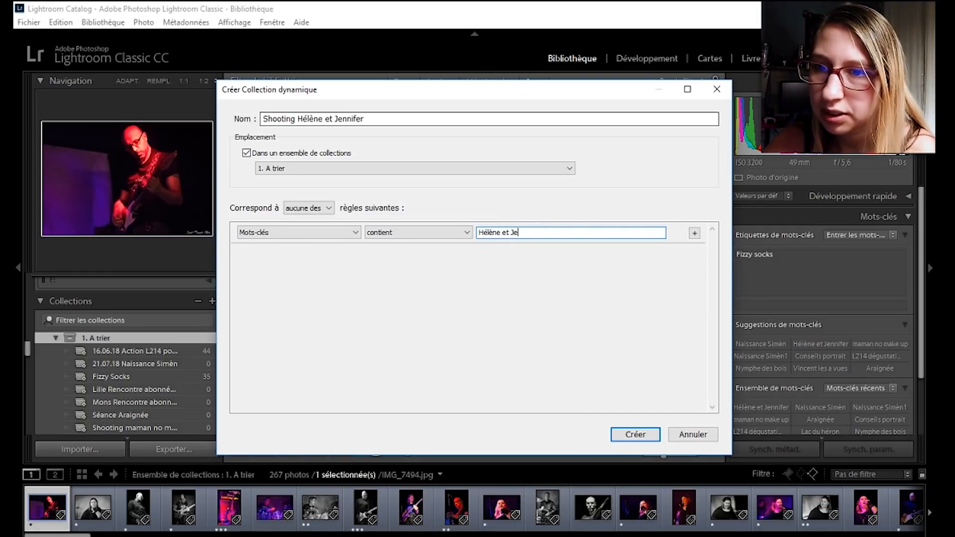
key("BackSpace")
key("BackSpace")
type("nnifer")
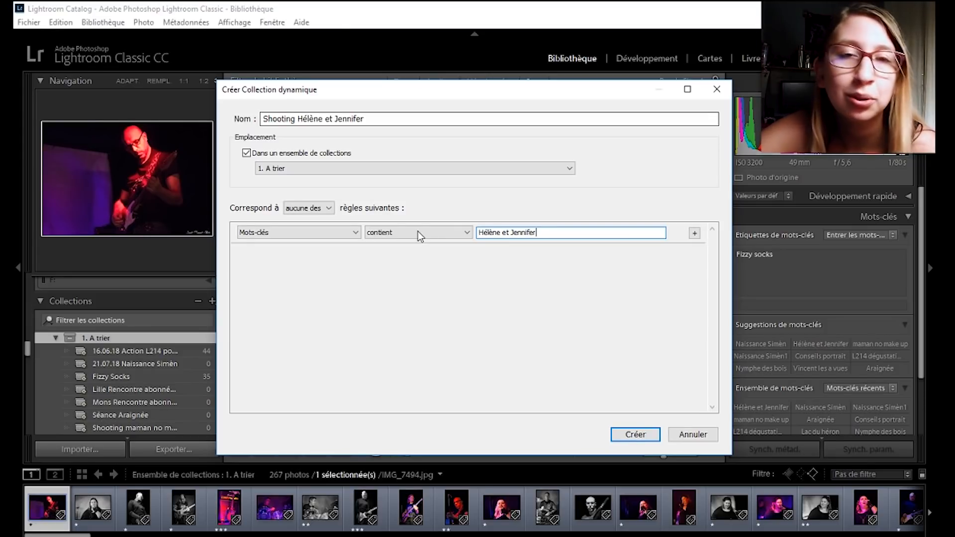
left_click(304, 208)
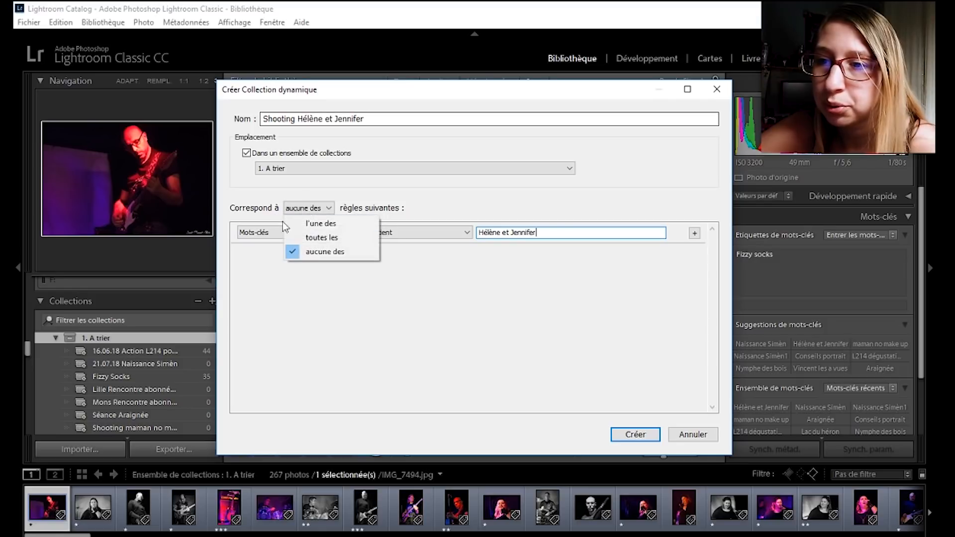
left_click(322, 238)
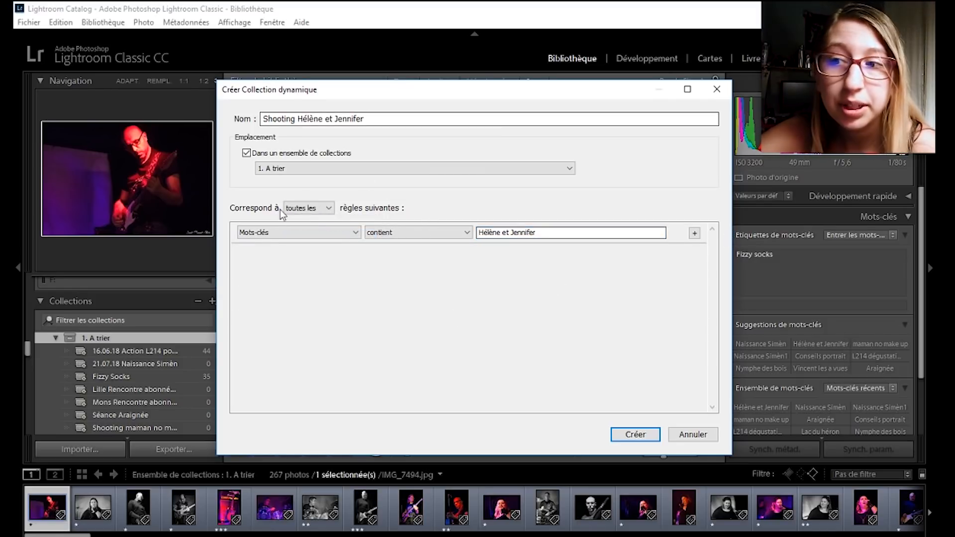
- Add a second rule where Marqueur Retenue "est" "neutre", and create the smart collection
left_click(695, 234)
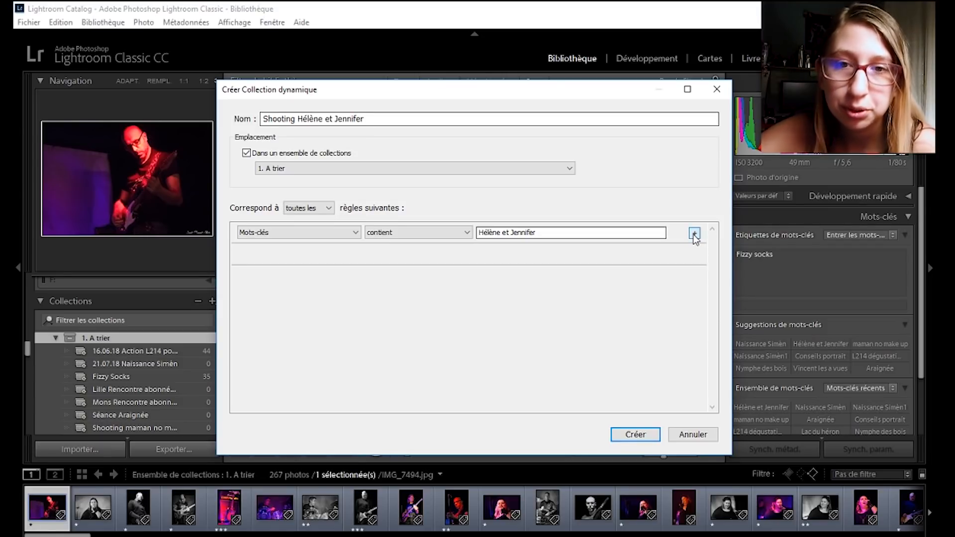
left_click(259, 259)
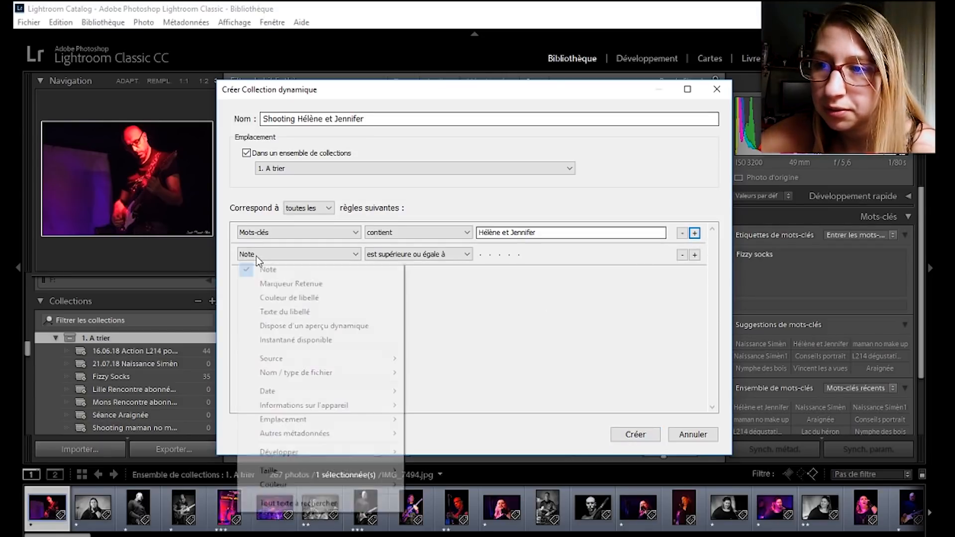
left_click(298, 284)
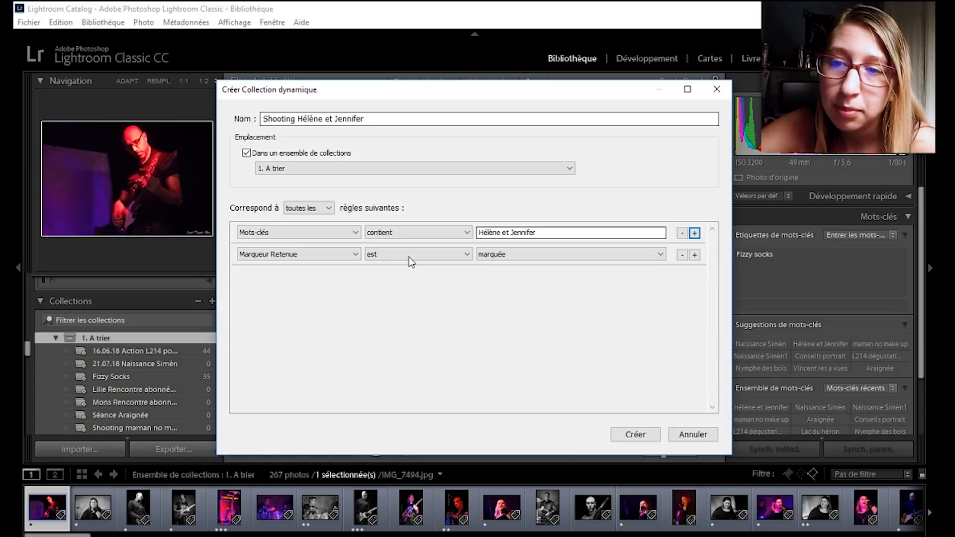
left_click(486, 257)
left_click(511, 280)
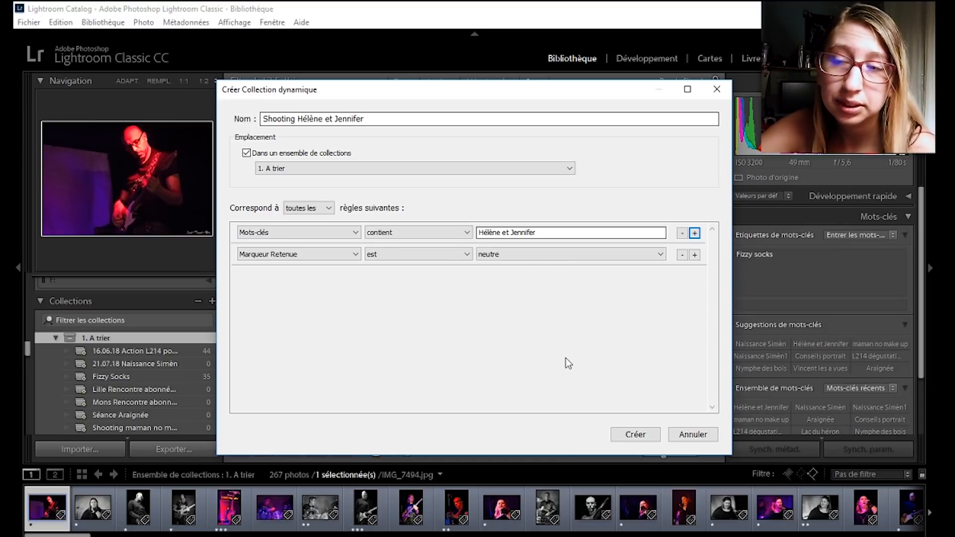
left_click(501, 331)
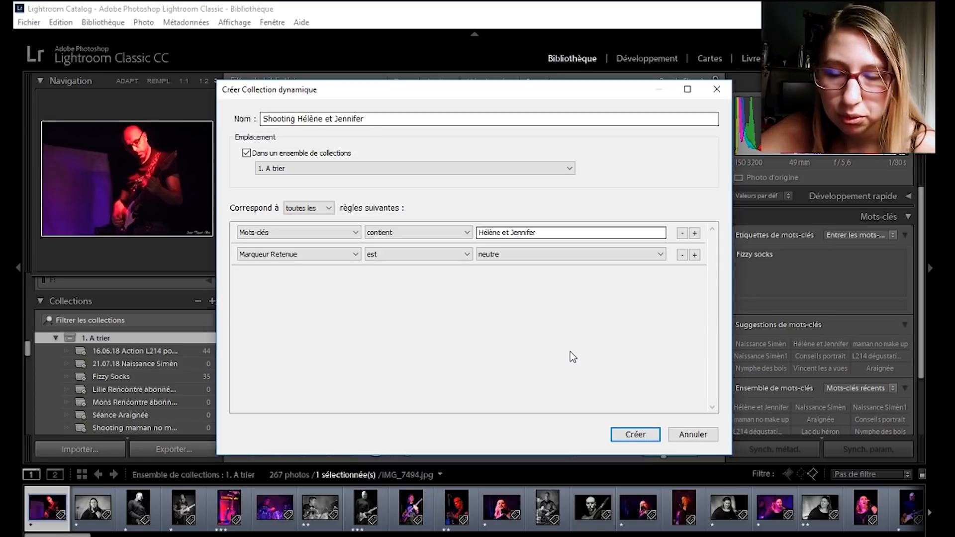
left_click(637, 435)
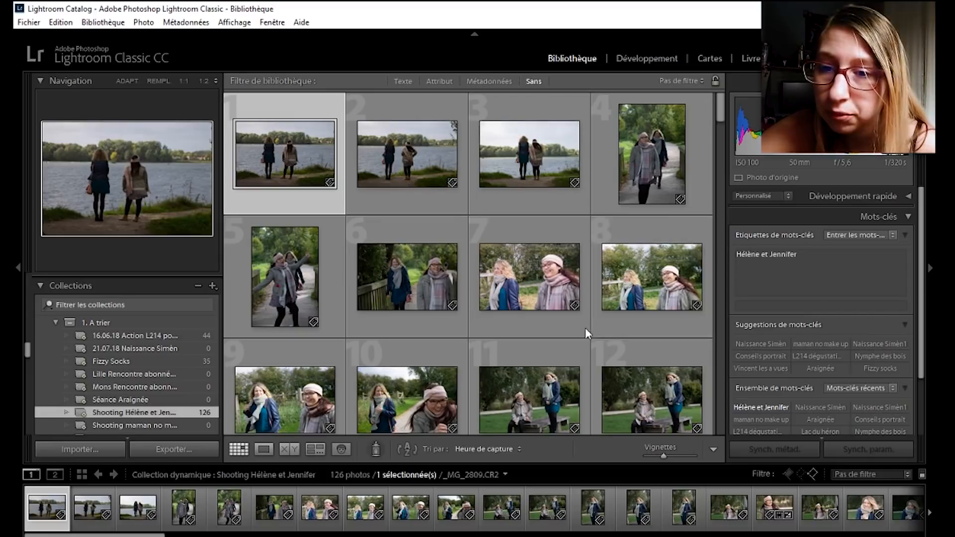
- Edit the shoot's smart collection in "1. A trier" so its Mots-clés rule uses "contient les mots", and save it
scroll(571, 303, "down", 10)
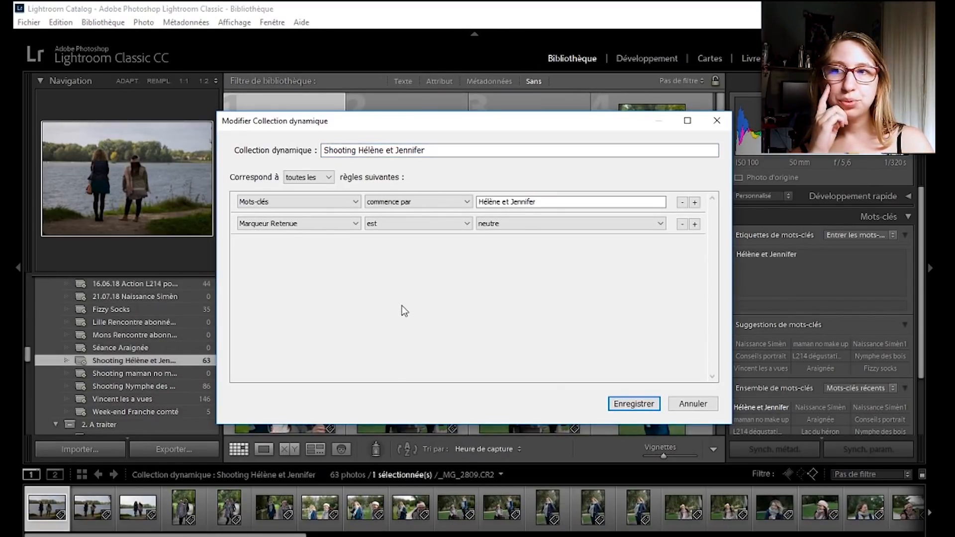
left_click(407, 203)
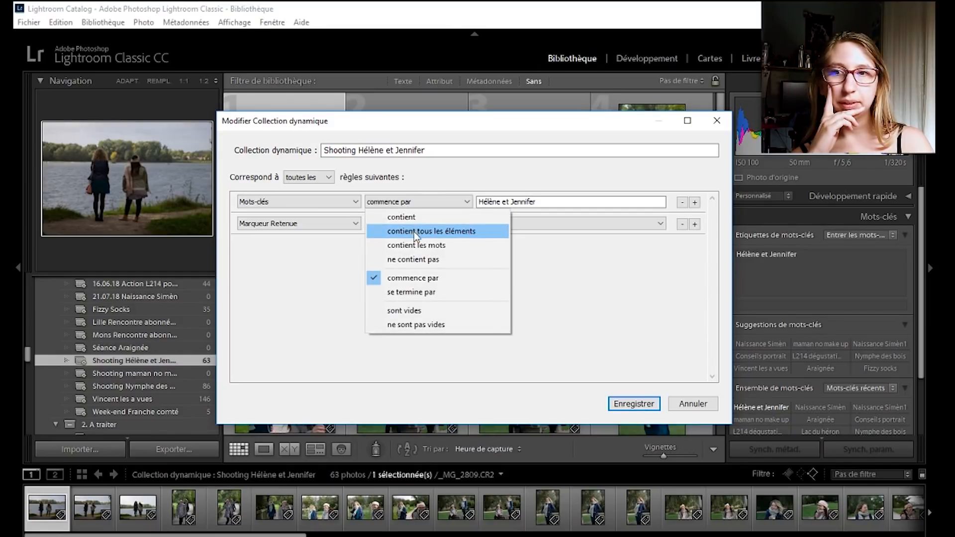
left_click(417, 243)
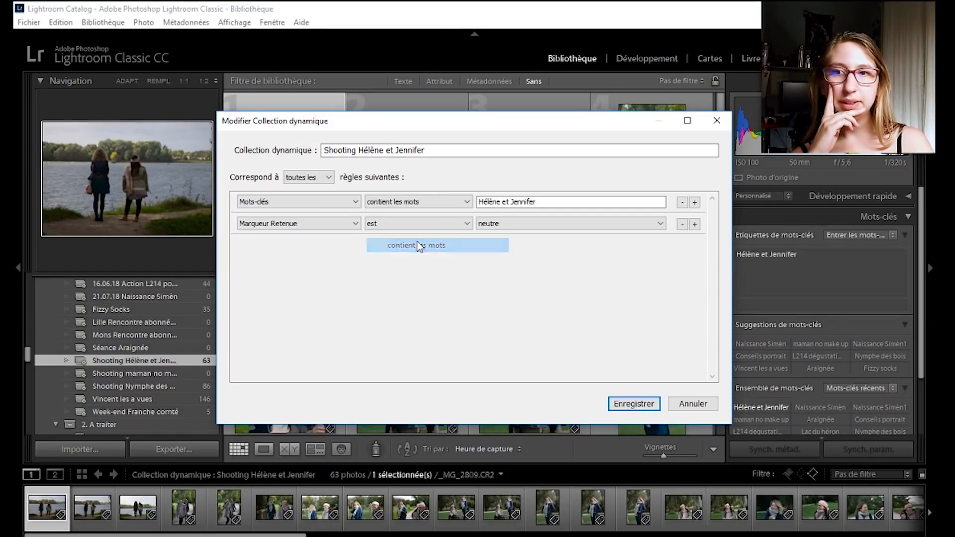
left_click(538, 201)
left_click(394, 197)
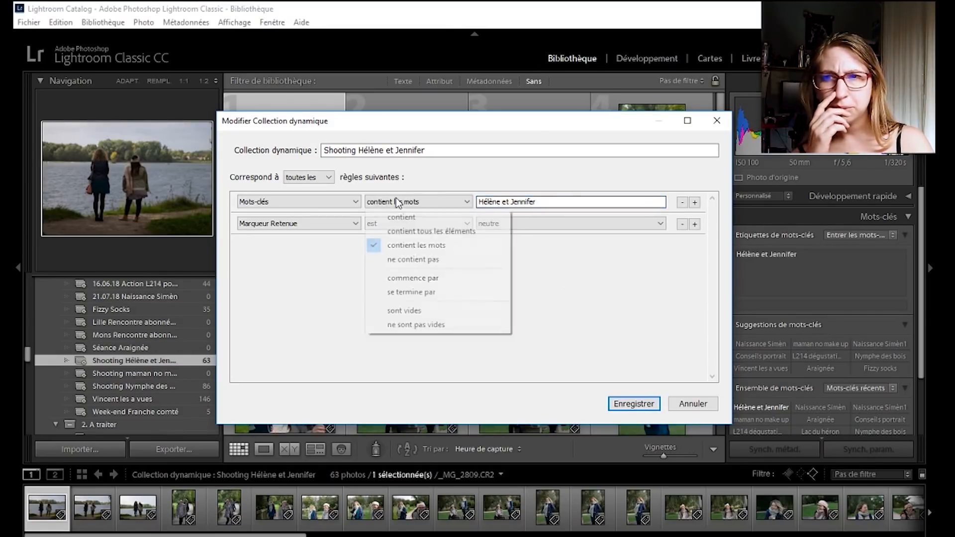
left_click(404, 220)
left_click(399, 205)
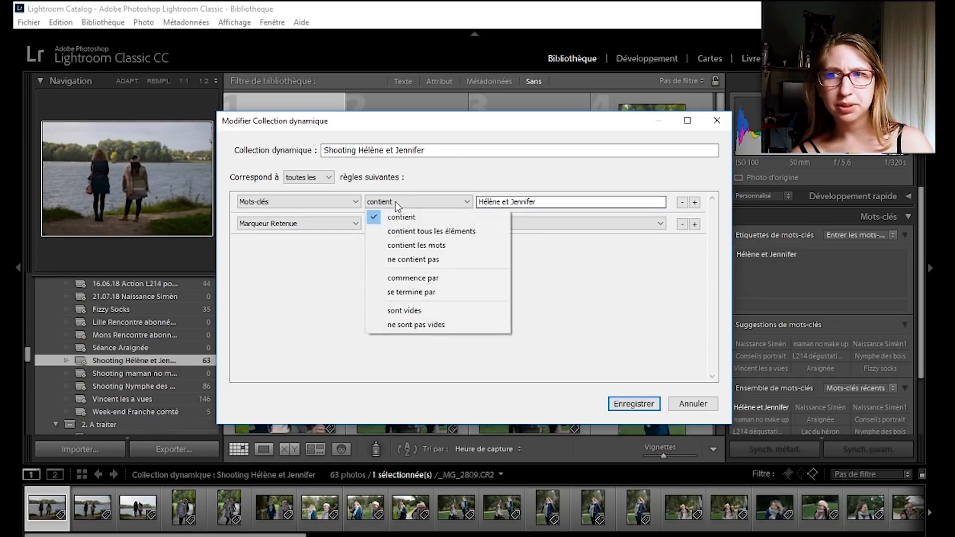
left_click(411, 240)
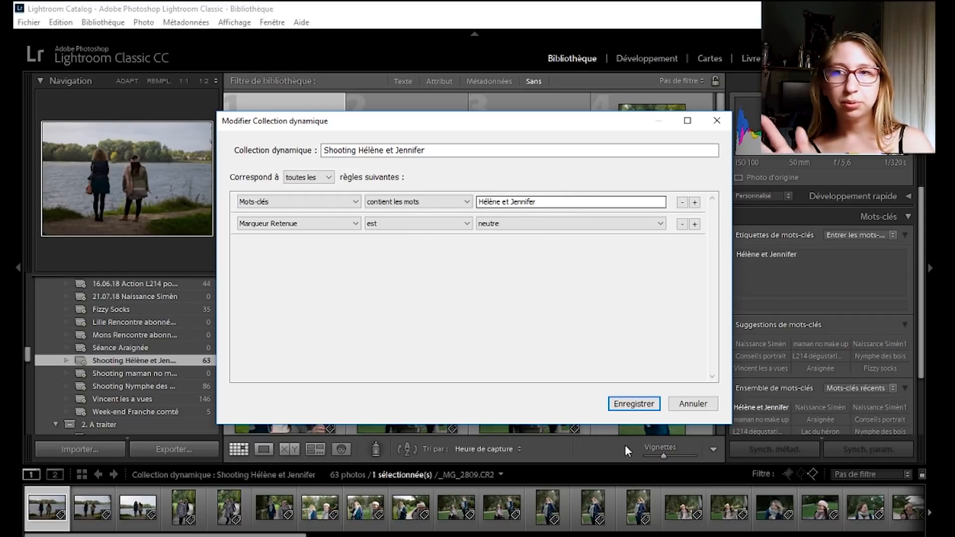
left_click(635, 404)
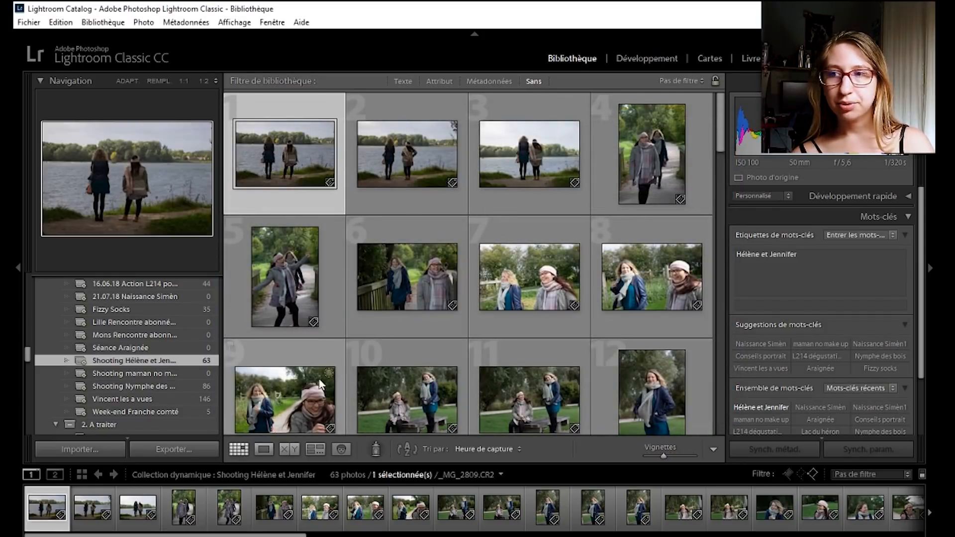
- Review the name and rules of the shoot's smart collection in "1. A trier"
right_click(117, 364)
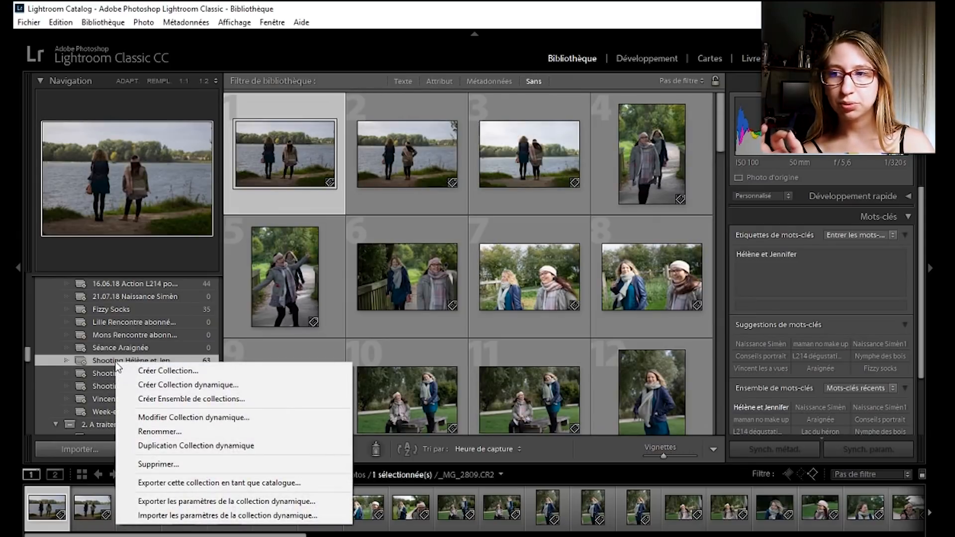
left_click(185, 418)
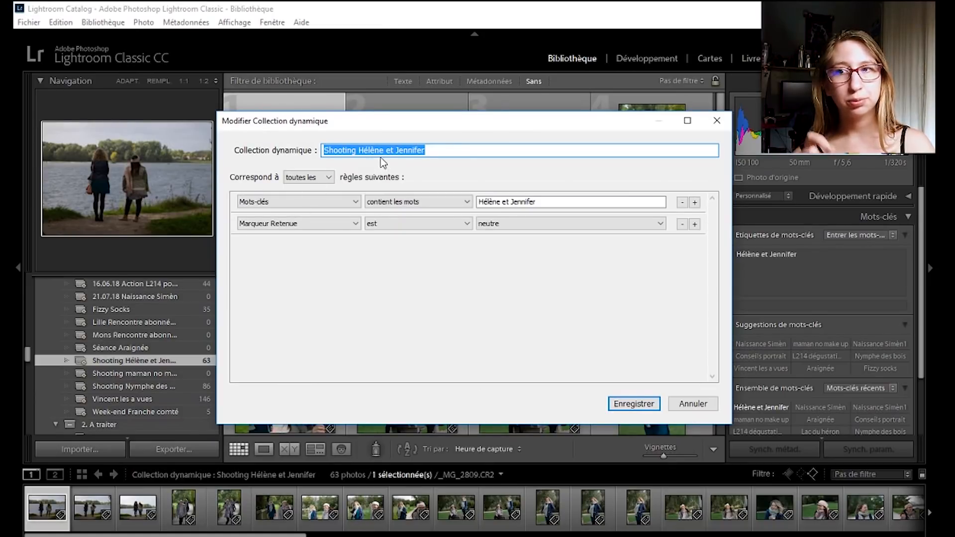
left_click(464, 151)
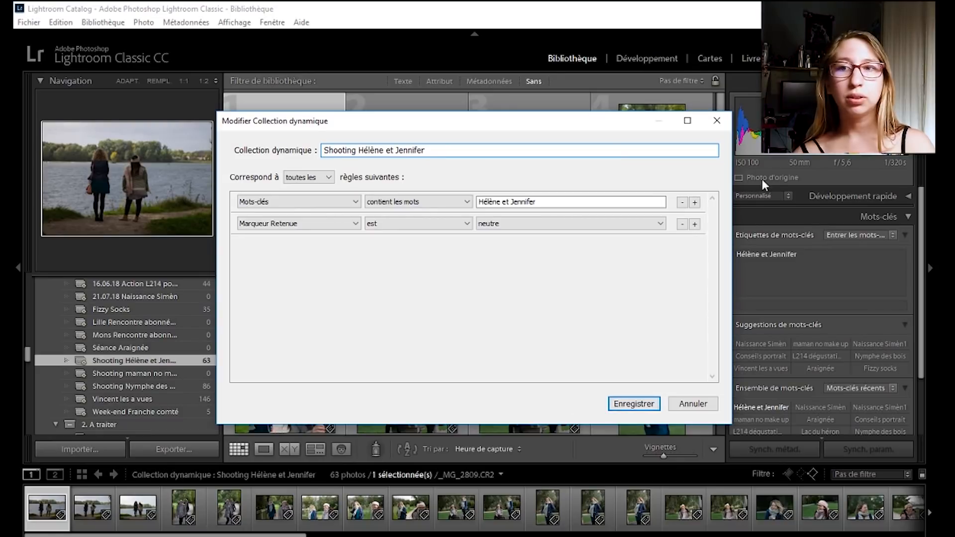
left_click(633, 402)
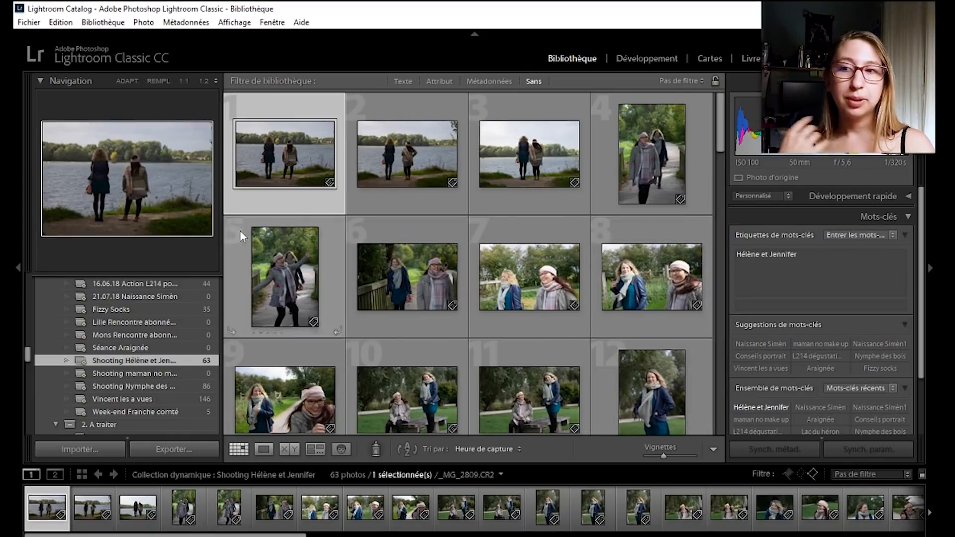
- Open the rules of the "16.06.18 Action L214" smart collection in the "2. A traiter" set
scroll(172, 402, "down", 2)
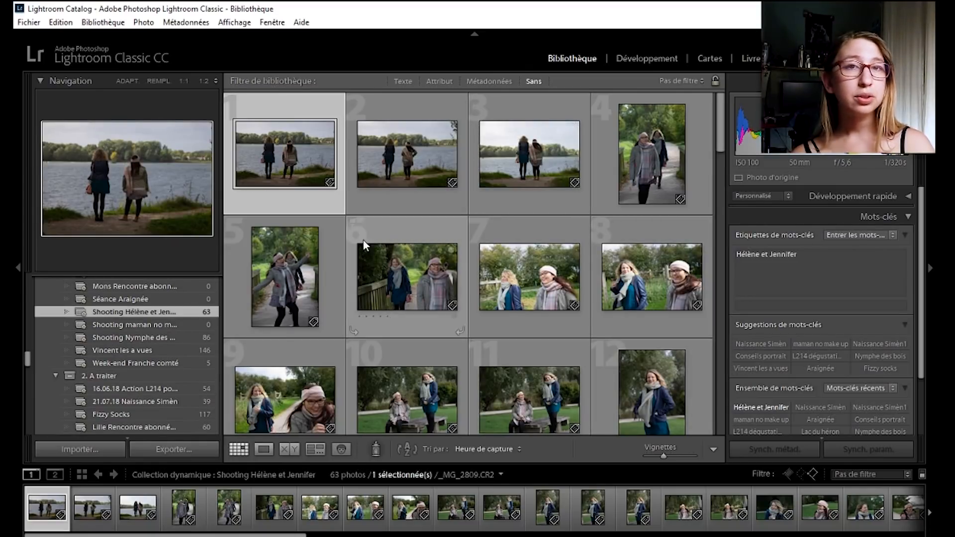
left_click(132, 380)
right_click(132, 381)
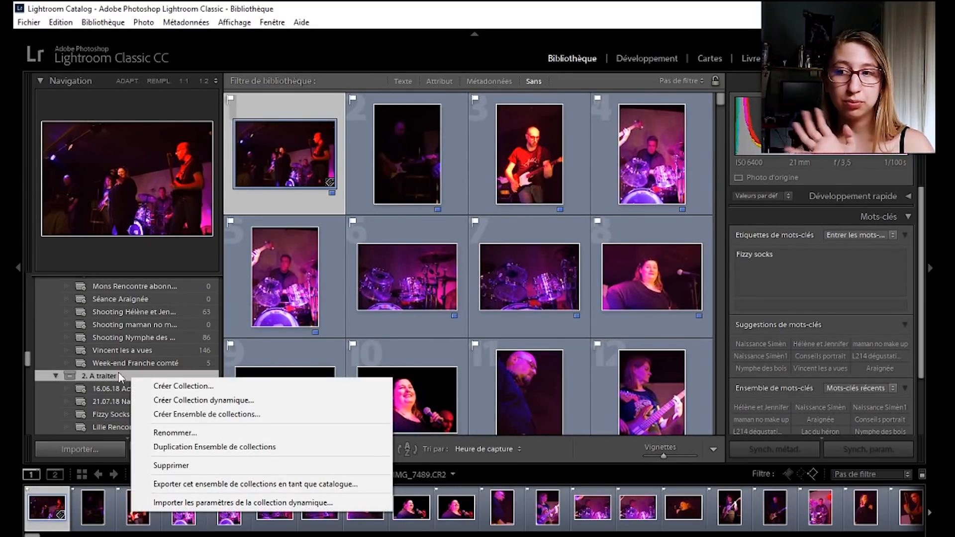
left_click(117, 386)
right_click(118, 387)
left_click(113, 390)
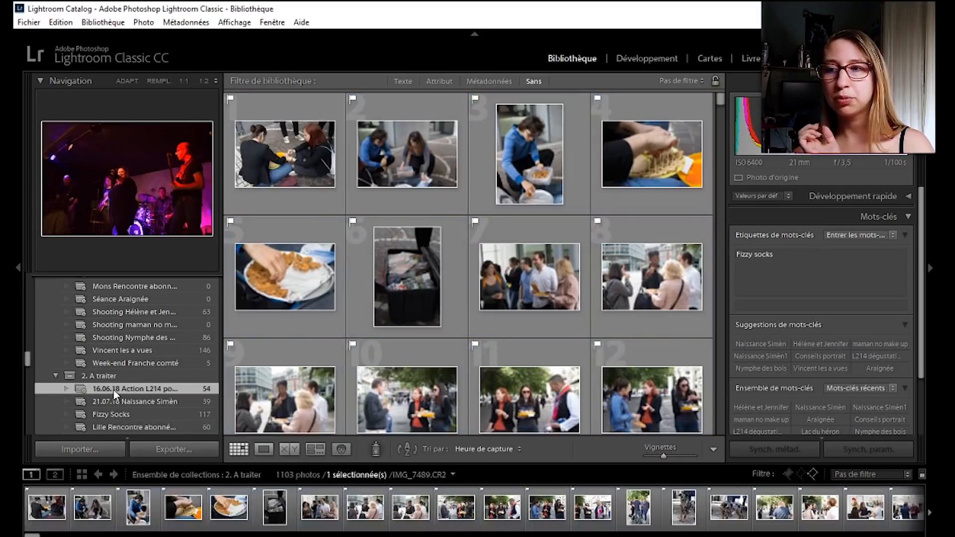
right_click(114, 390)
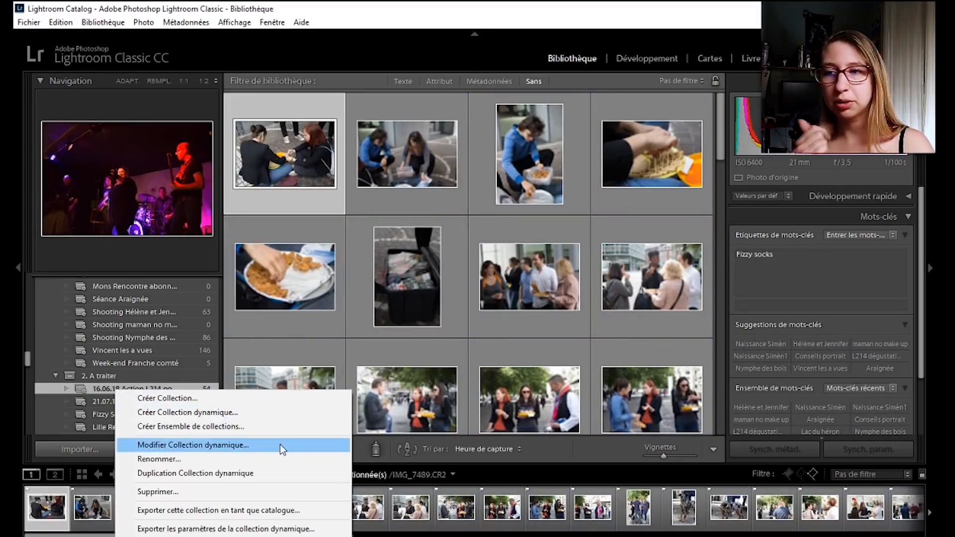
left_click(218, 446)
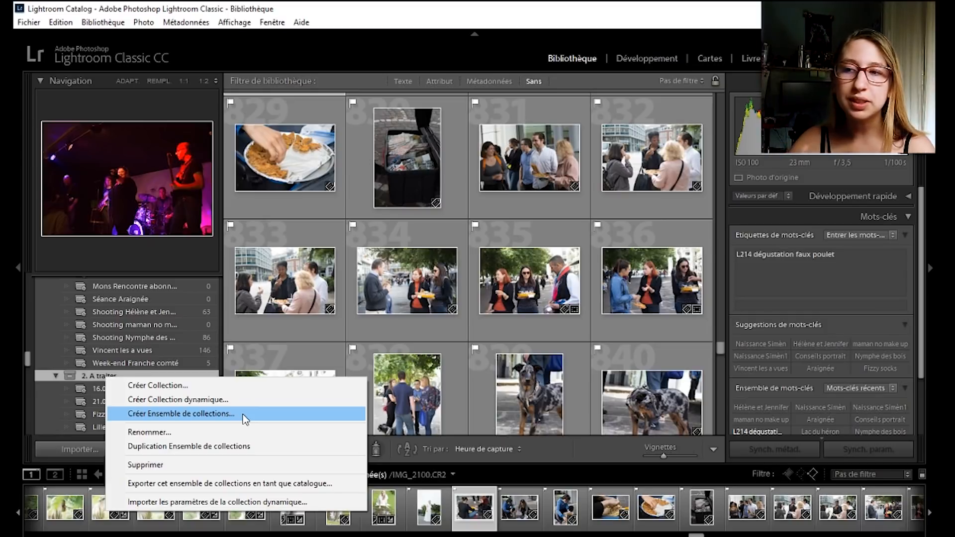
- Start a smart collection inside the "2. A traiter" set, named "Shooting" followed by the two models' first names joined by "et"
left_click(177, 400)
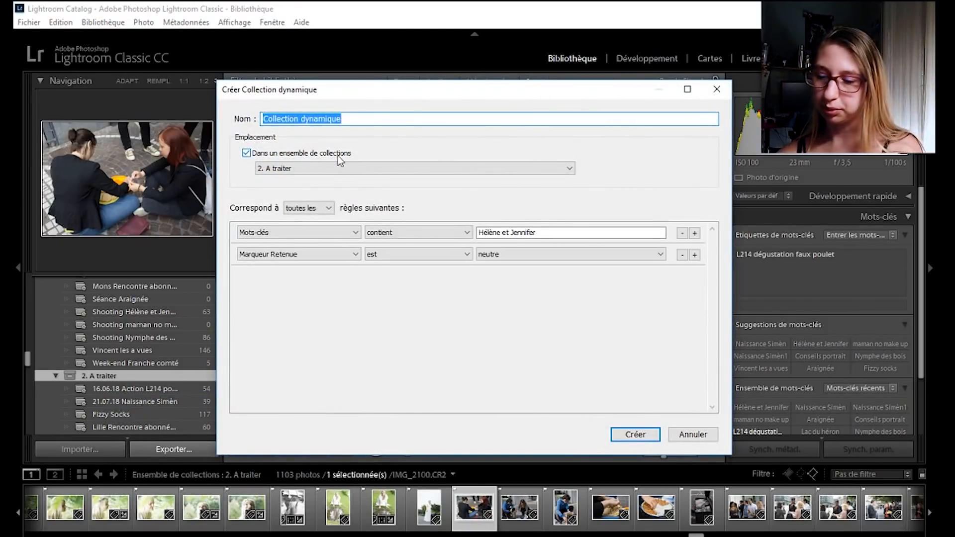
type("Shooting")
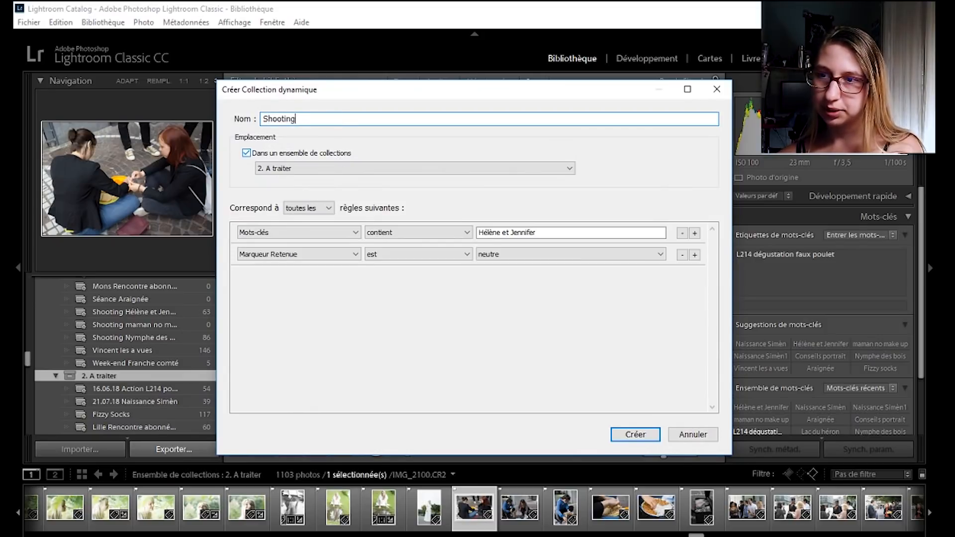
type(" Hélène et J")
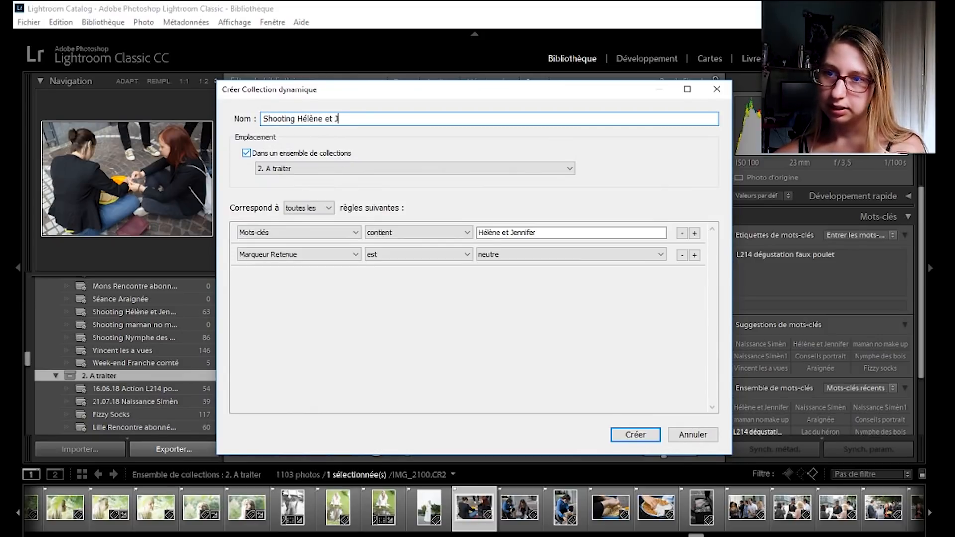
type("ennifer")
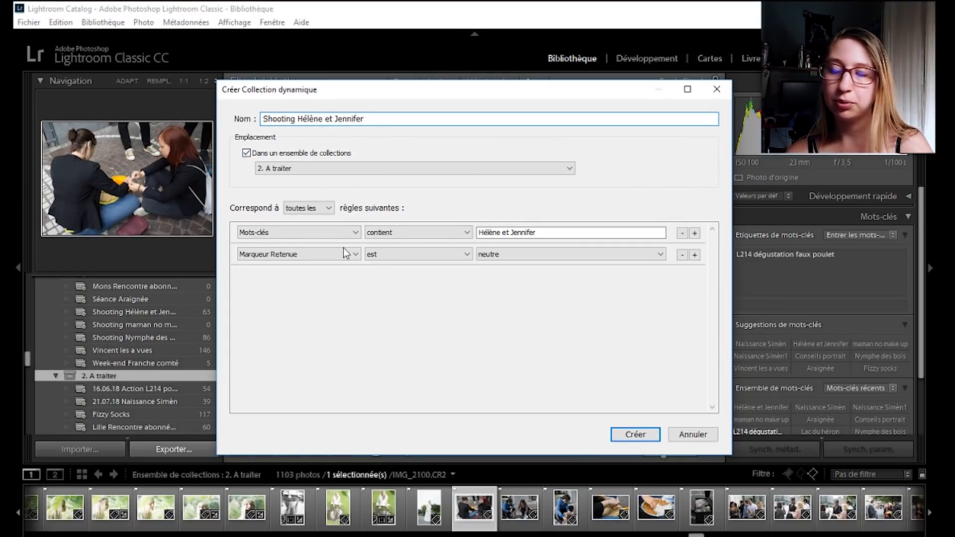
- Set the Mots-clés rule to "contient les mots" and the Marqueur Retenue rule to "marquée"
left_click(390, 231)
left_click(401, 275)
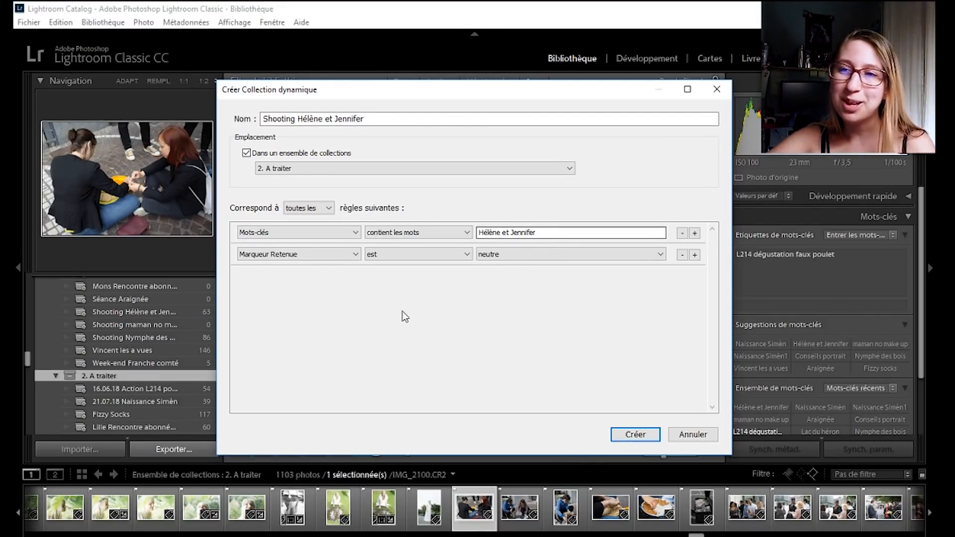
left_click(518, 257)
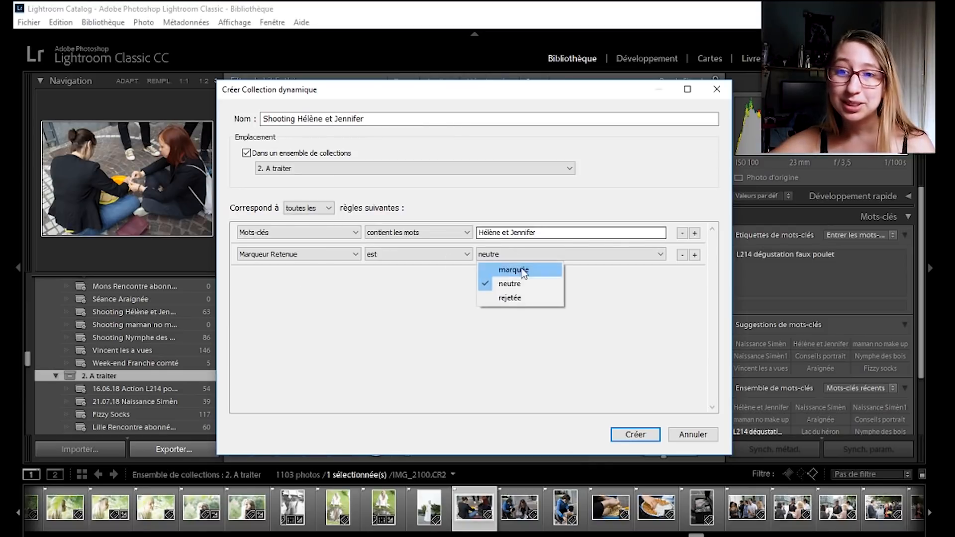
left_click(522, 270)
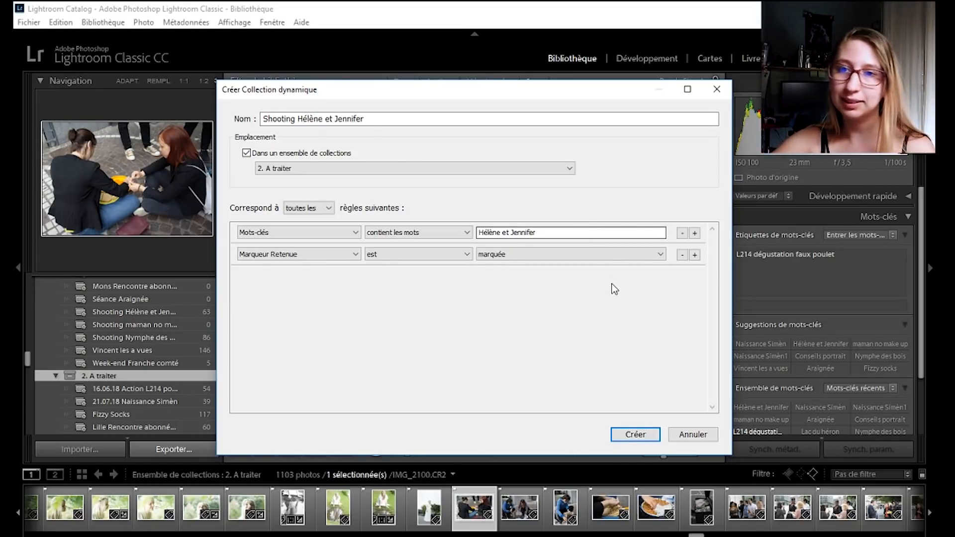
- Add a third rule where Note "est inférieure à" one star, and create the smart collection
left_click(695, 255)
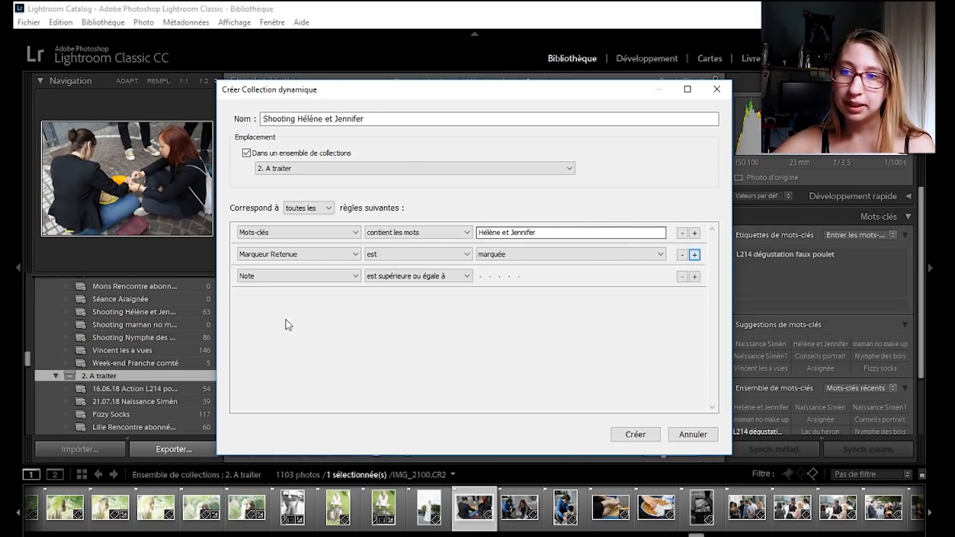
left_click(421, 277)
left_click(417, 336)
left_click(480, 277)
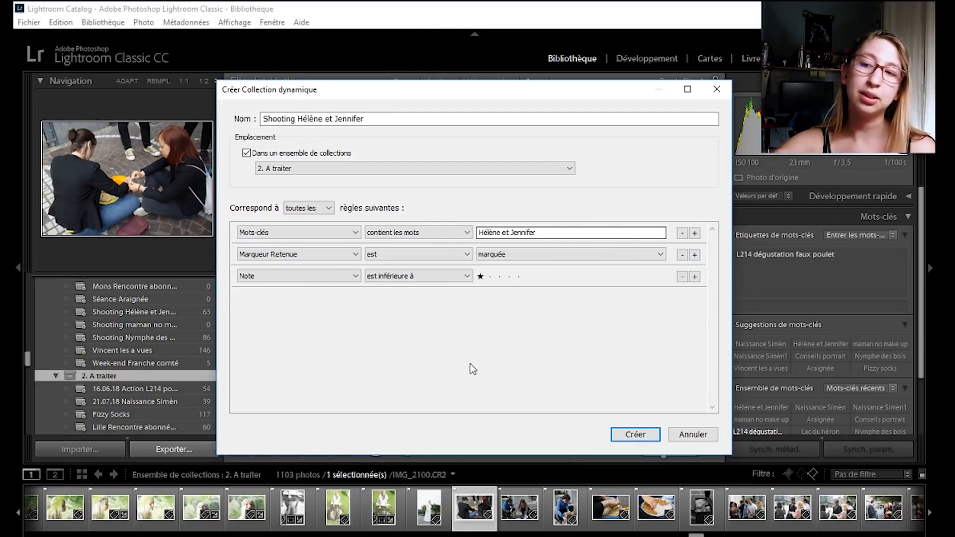
left_click(647, 434)
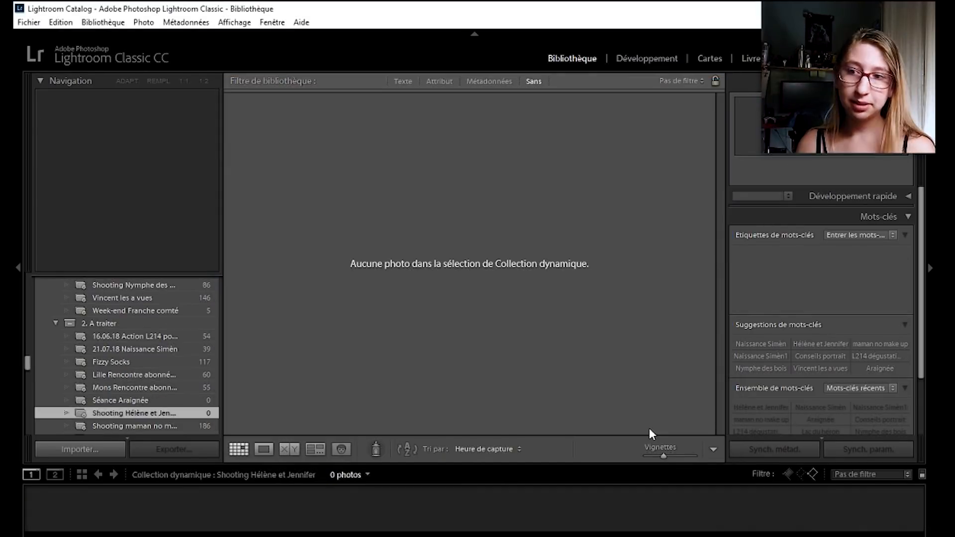
- In the shoot's "1. A trier" smart collection, flag three photos as retained, starting with the first one, and reject one
scroll(165, 310, "up", 3)
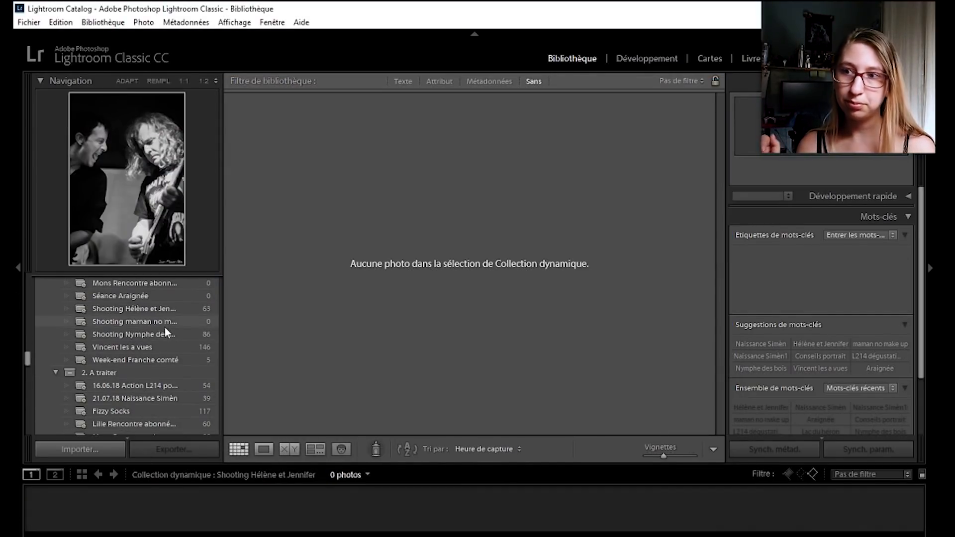
left_click(160, 310)
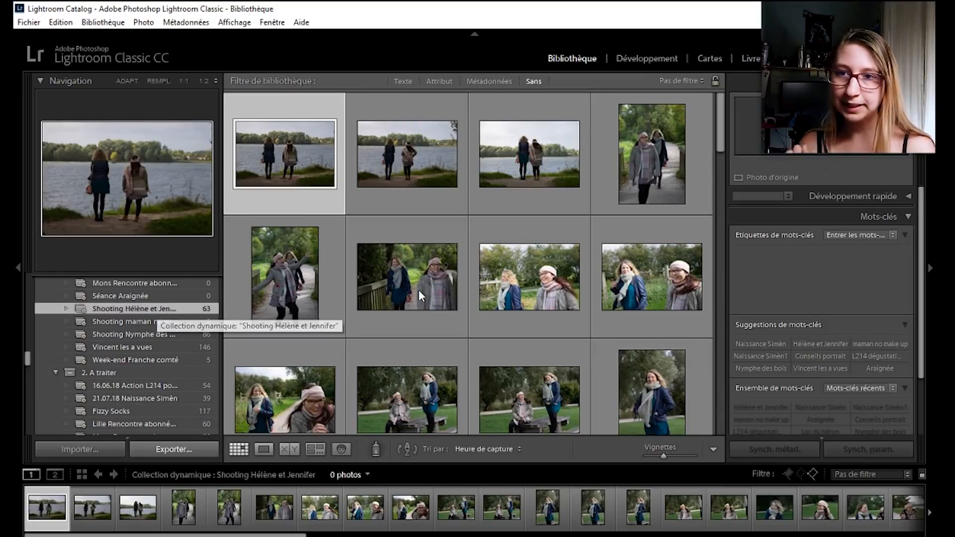
key("p")
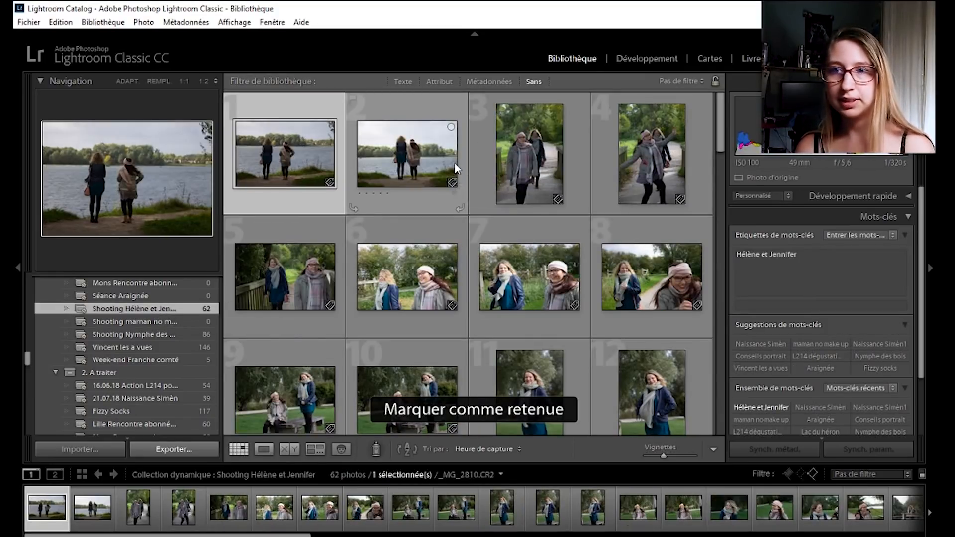
left_click(494, 145)
key("p")
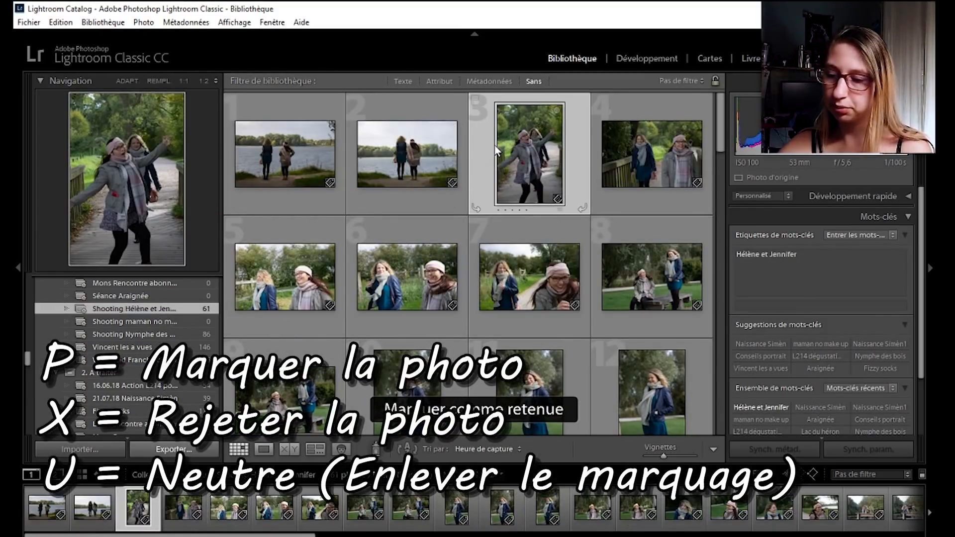
key("x")
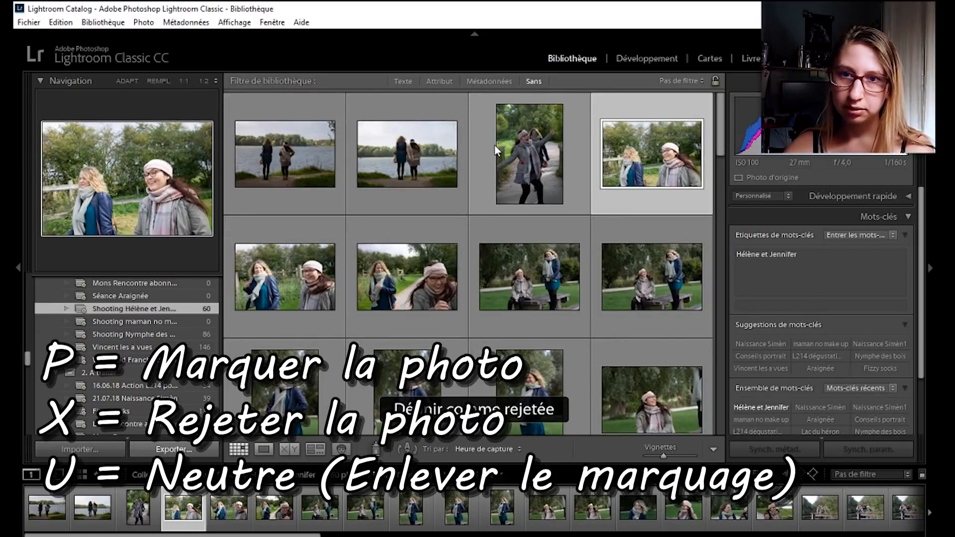
key("p")
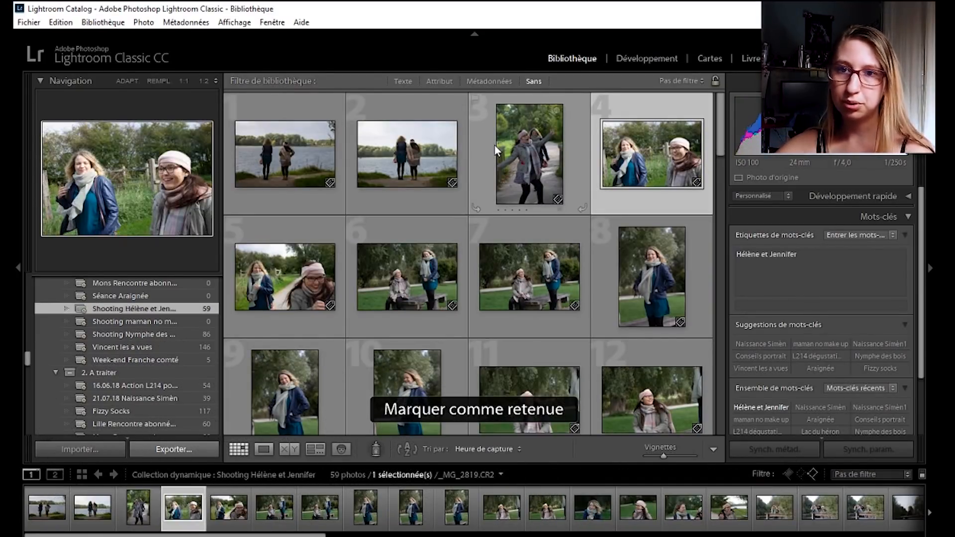
- In the shoot's "2. A traiter" smart collection, rate the first photo, _MG_2809.CR2, one star
scroll(147, 348, "down", 3)
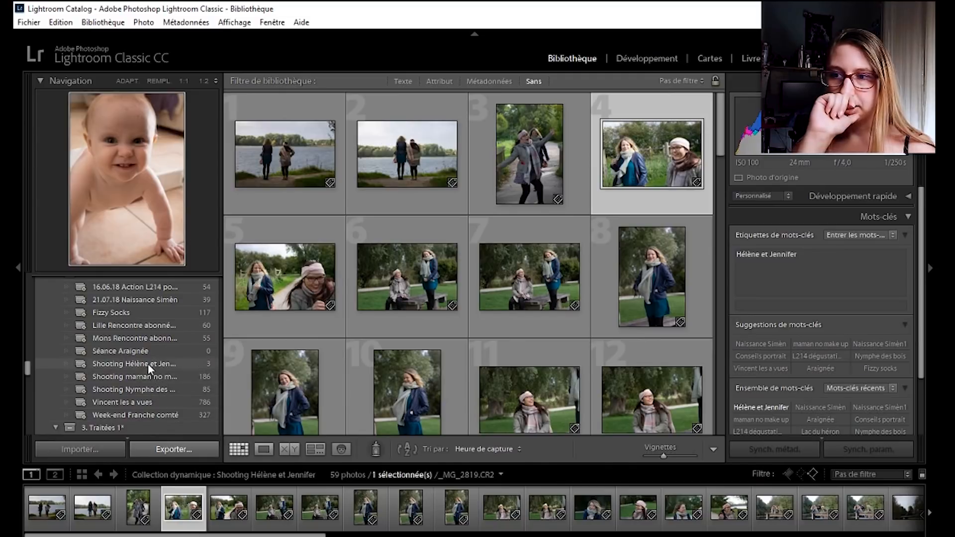
left_click(147, 364)
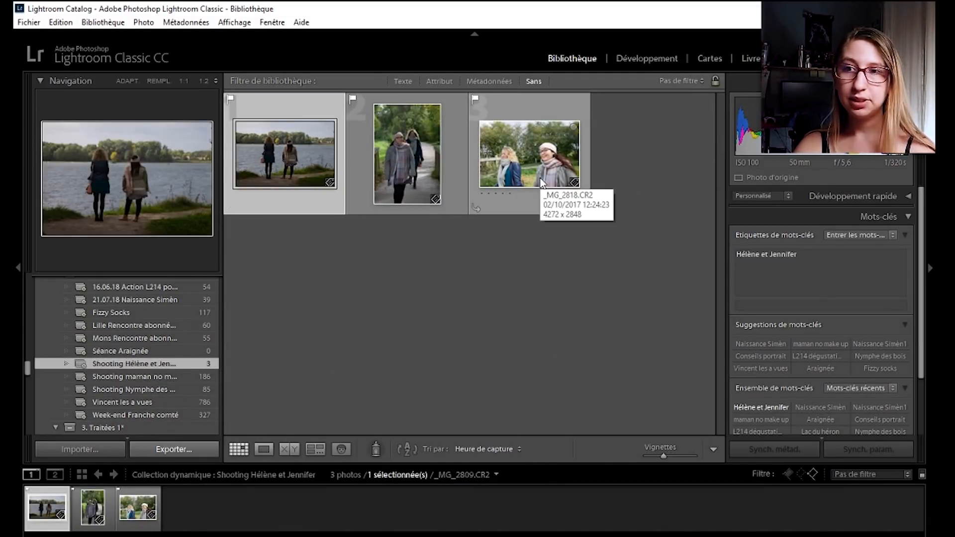
key("1")
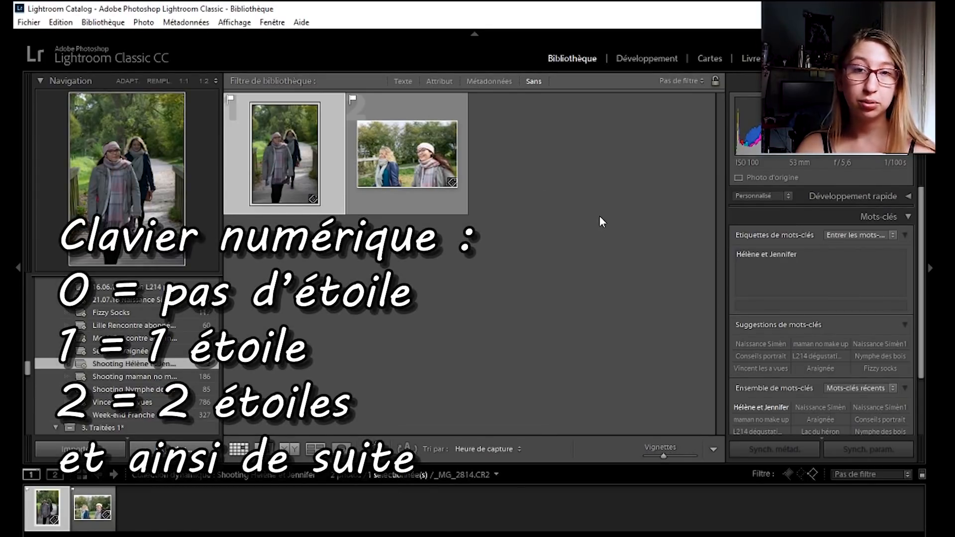
- Examine the rules of the "16.06.18 Action L214 poulets" smart collection in the "3. Traitées 1*" set, leaving them unsaved
scroll(124, 372, "down", 3)
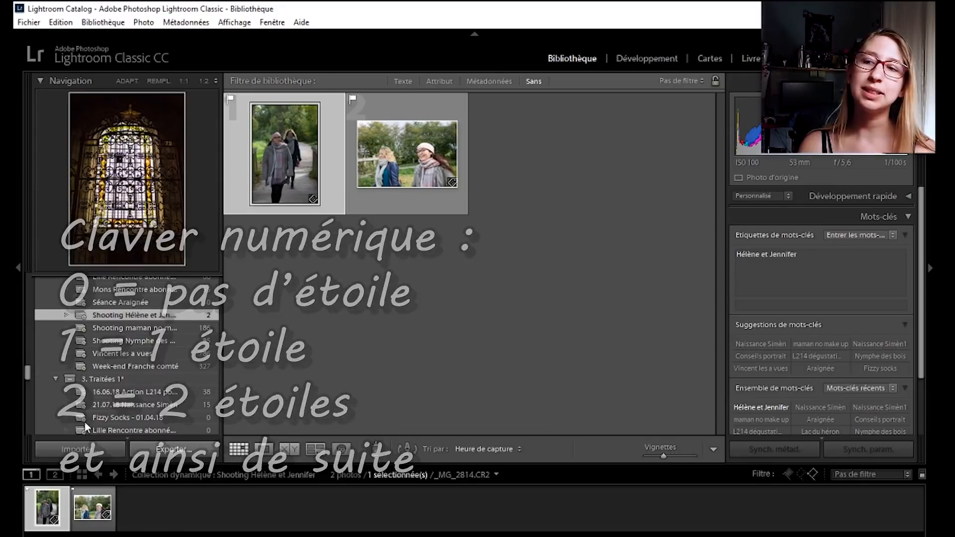
scroll(124, 372, "down", 3)
left_click(106, 330)
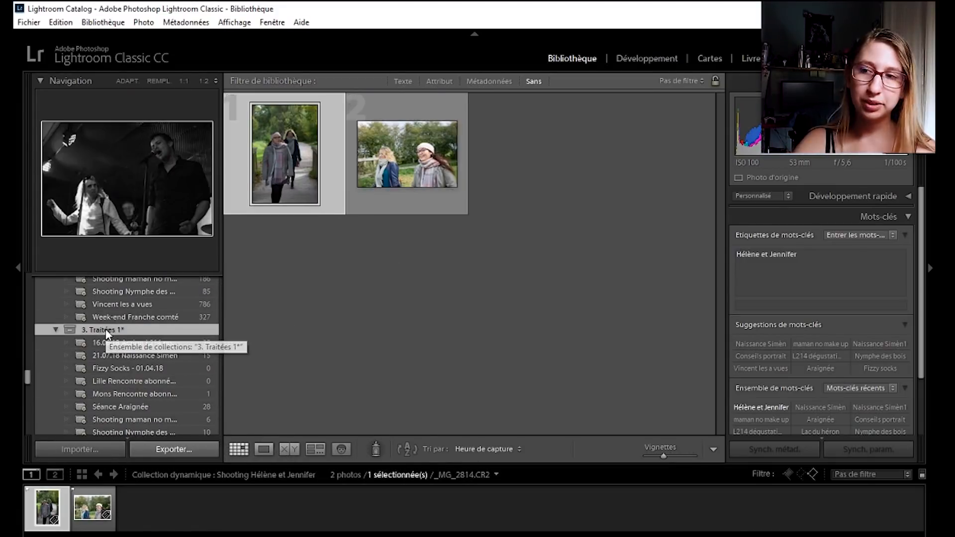
right_click(105, 329)
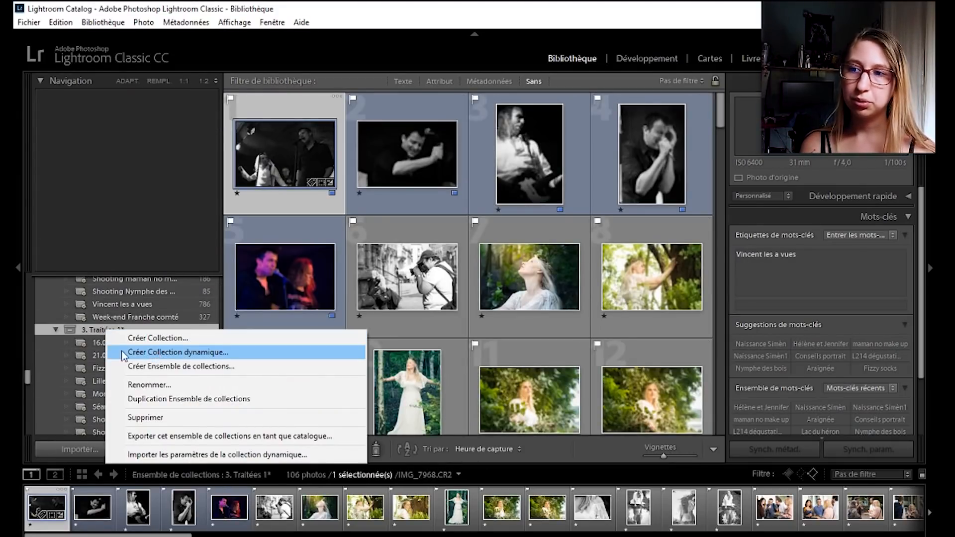
right_click(99, 344)
left_click(97, 341)
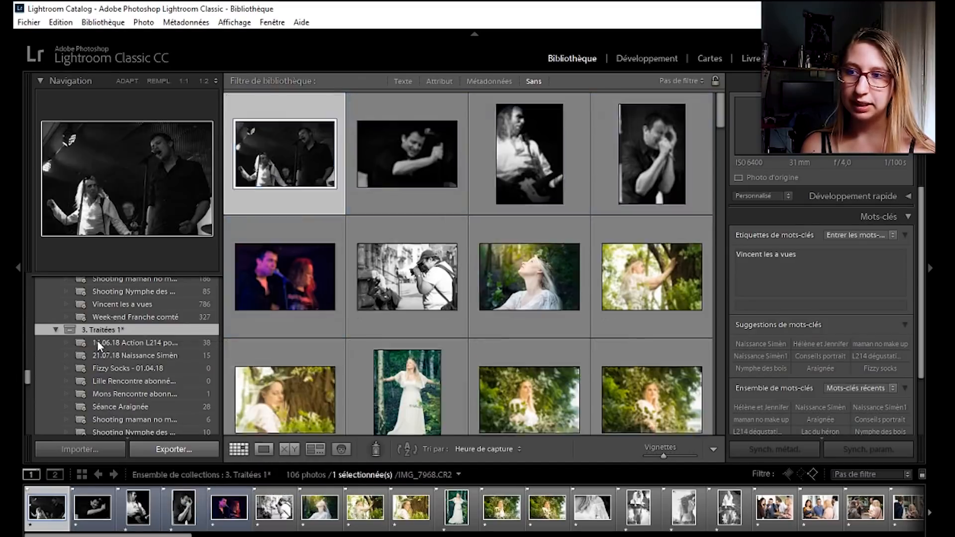
right_click(112, 344)
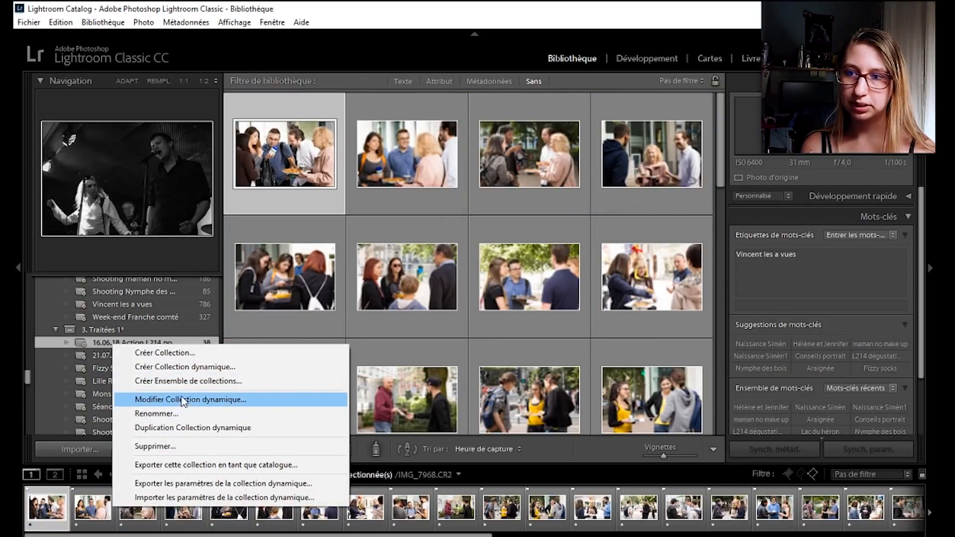
left_click(185, 399)
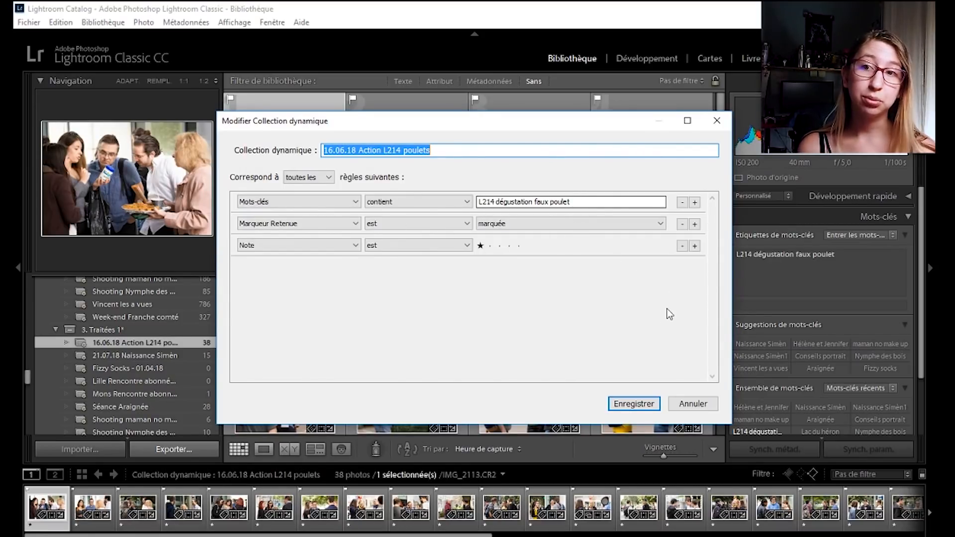
left_click(694, 404)
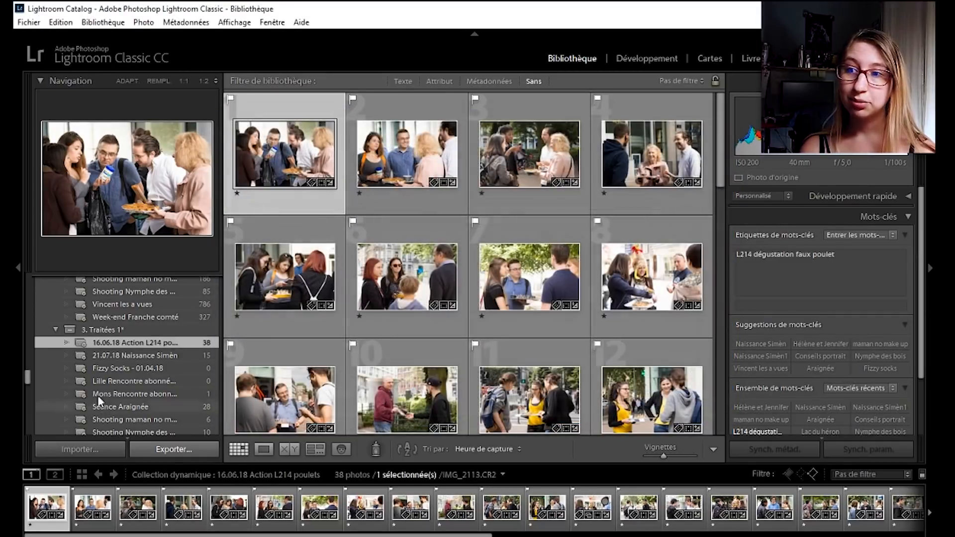
- Create a smart collection named after the shoot in the "3. Traitées 1*" set, with the Note rule set to "est" one star
left_click(126, 330)
right_click(127, 330)
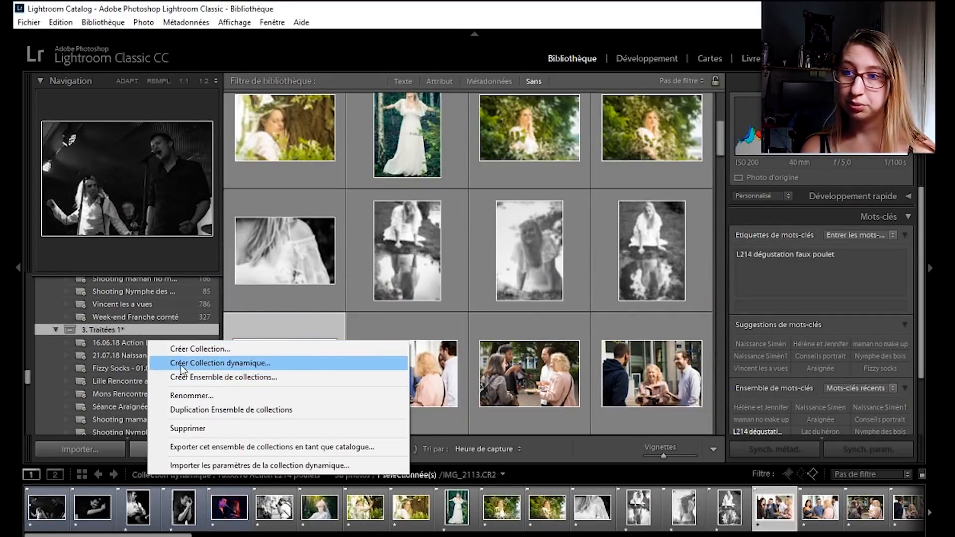
left_click(181, 363)
type("Shooting Hélène et Jennifer")
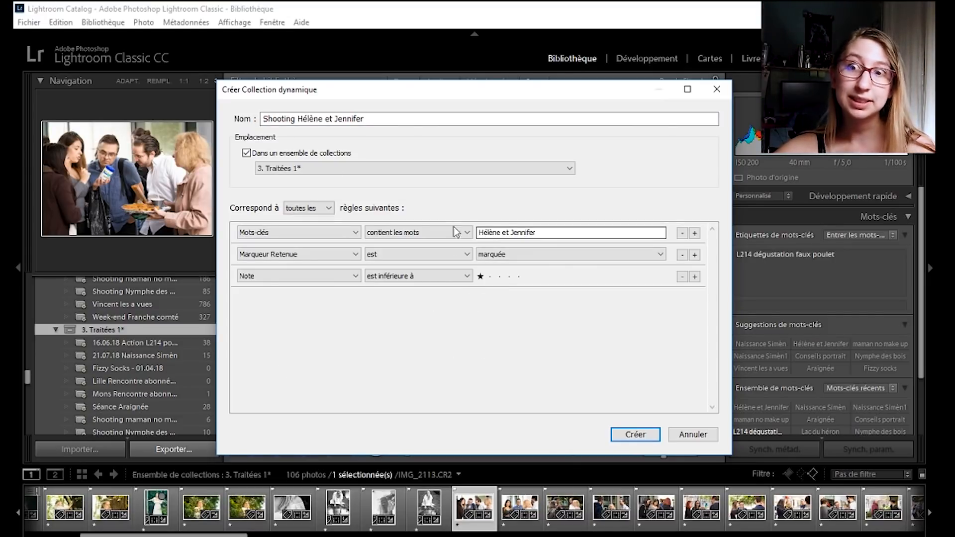
left_click(430, 276)
left_click(410, 293)
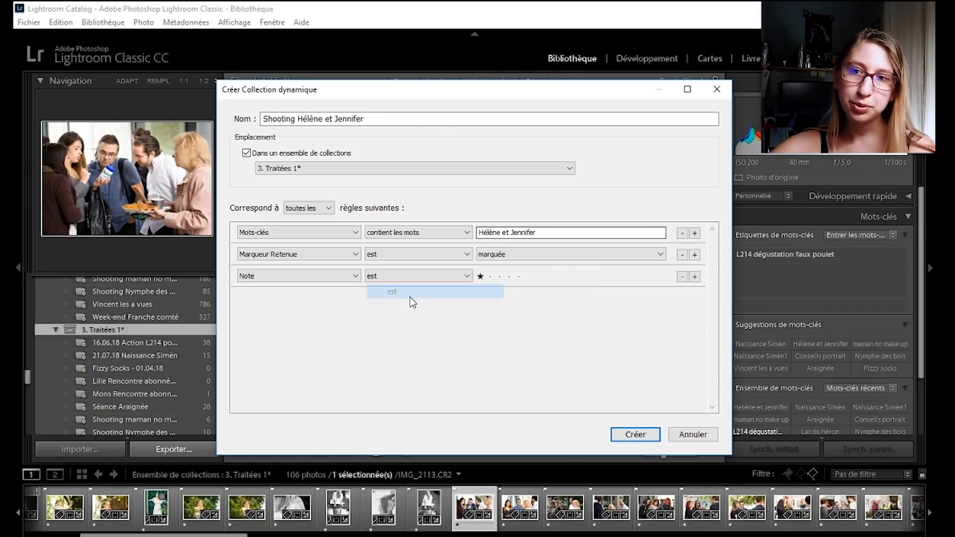
left_click(636, 435)
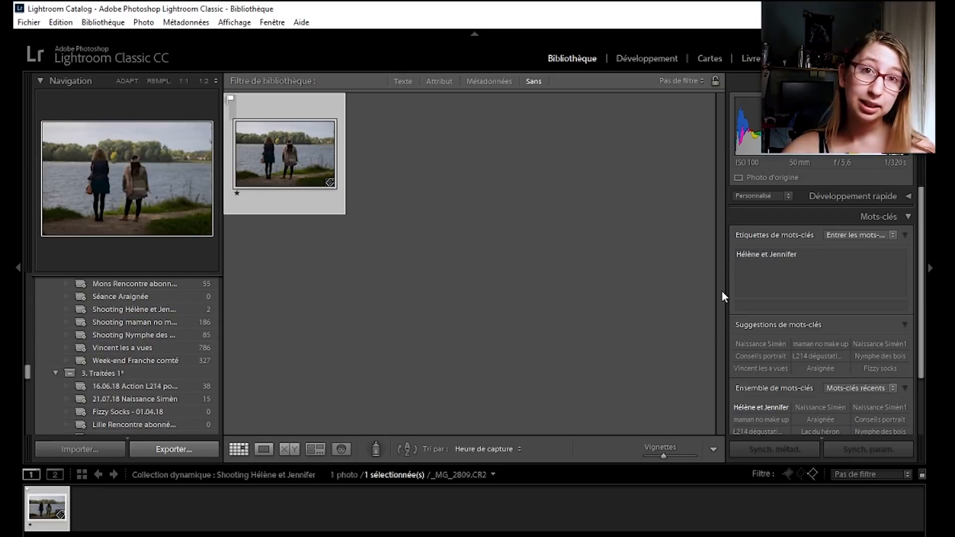
- Examine the rules of the "16.06.18 Action L214 poulets" smart collection in the "4. Exportées 2*" set, leaving them unsaved
scroll(173, 348, "down", 10)
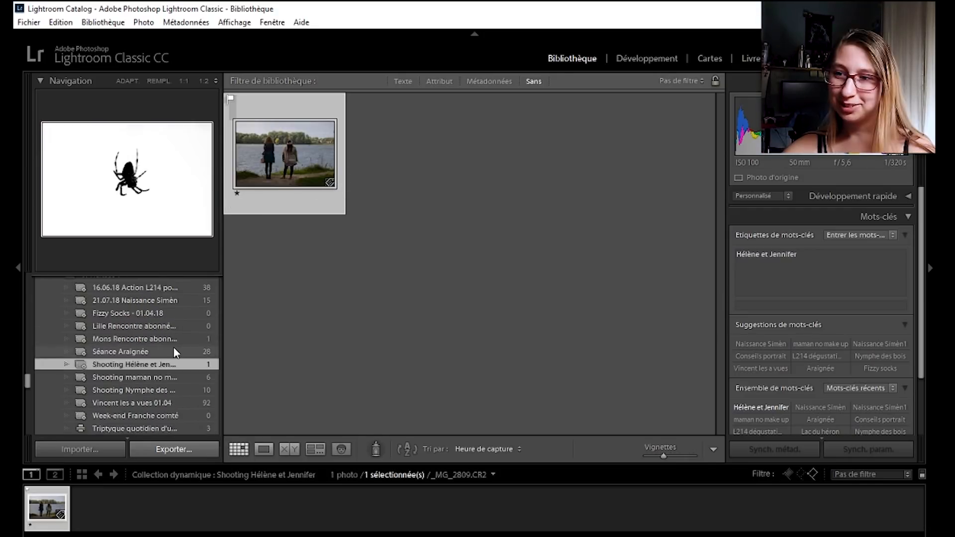
left_click(138, 345)
right_click(138, 347)
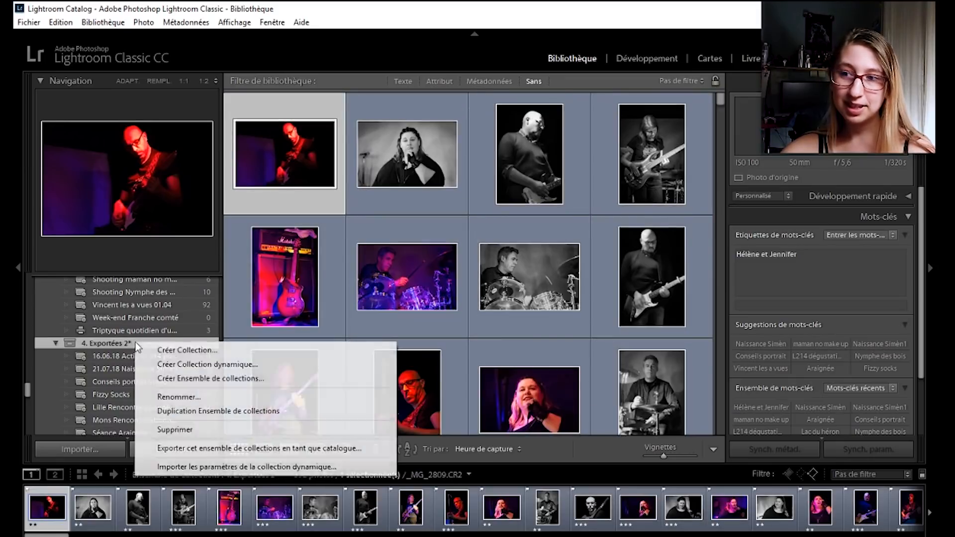
right_click(106, 357)
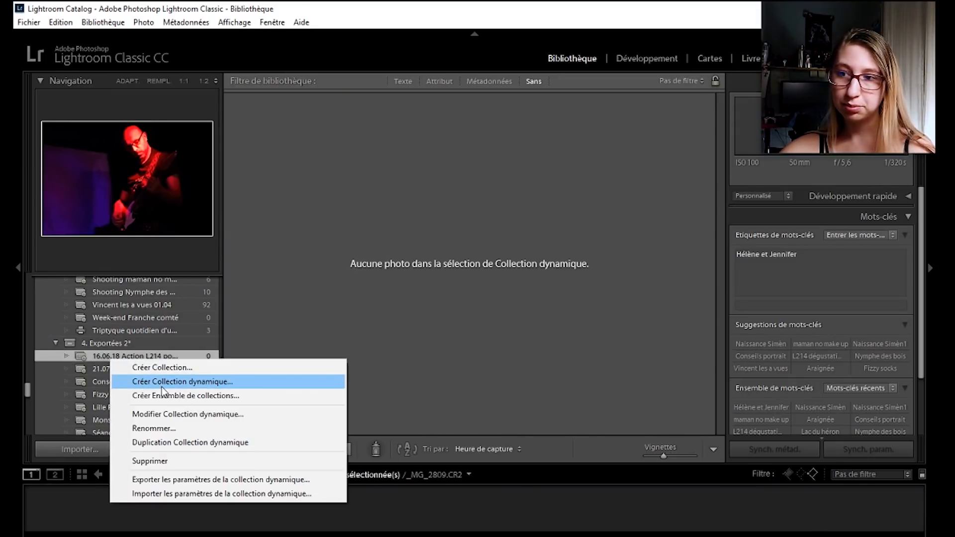
left_click(164, 414)
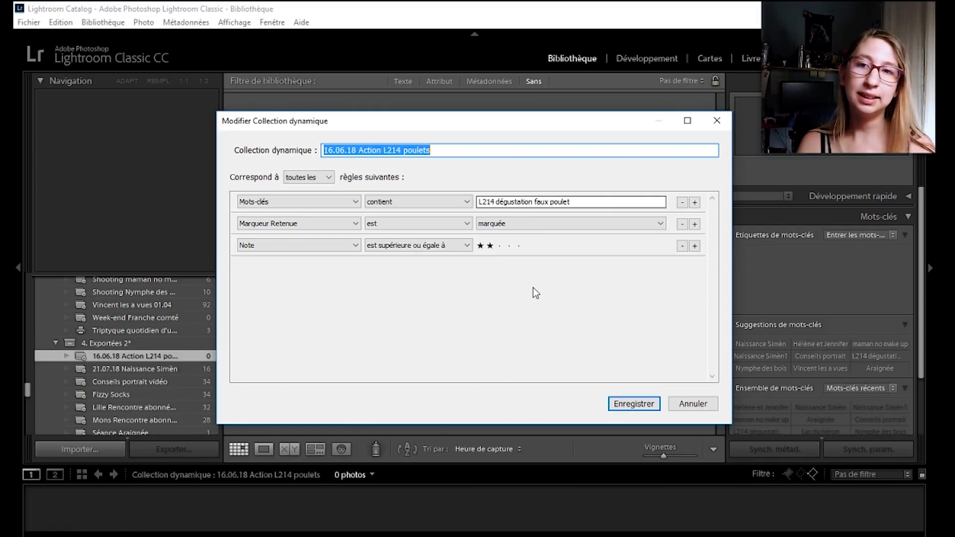
left_click(693, 404)
- Browse the photos and star ratings of the "Fizzy Socks" smart collection in the "4. Exportées 2*" set
scroll(128, 349, "down", 2)
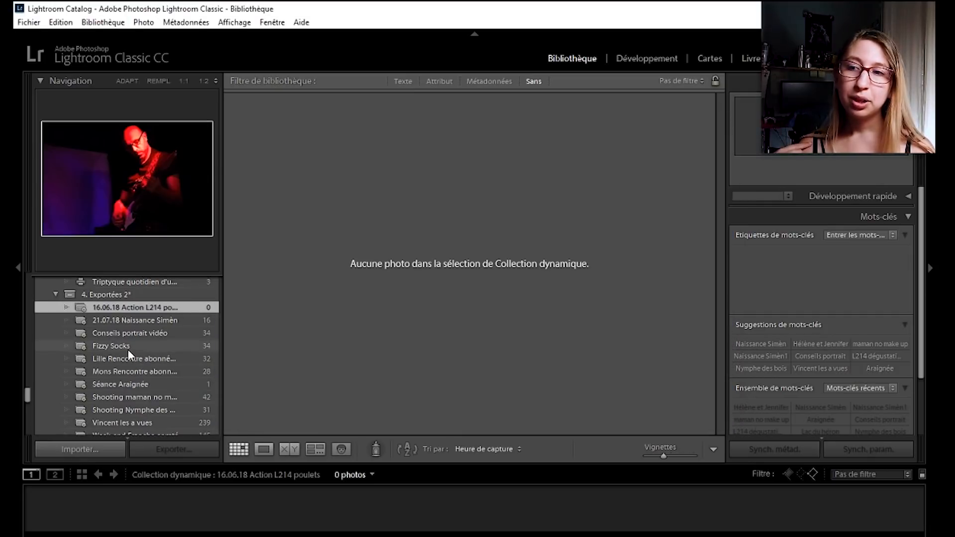
left_click(127, 346)
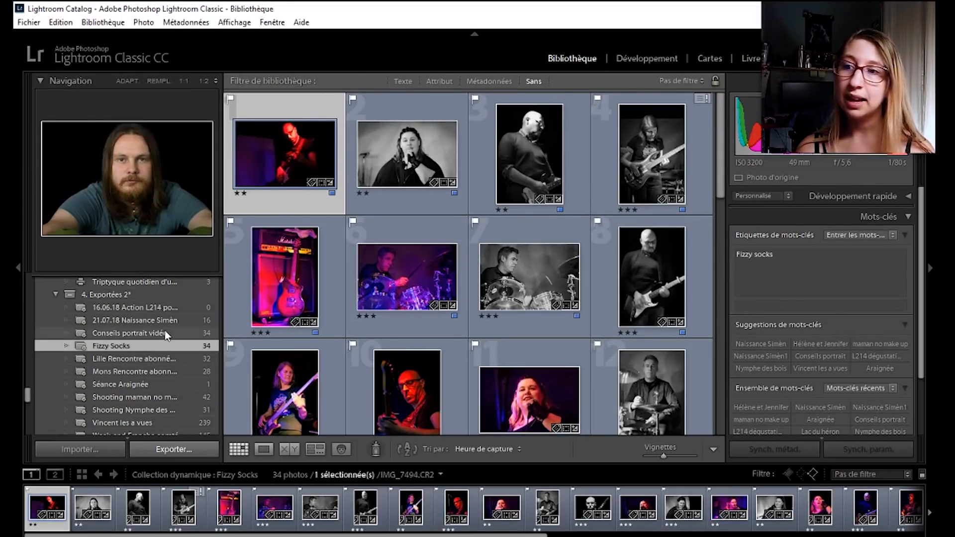
scroll(581, 255, "down", 5)
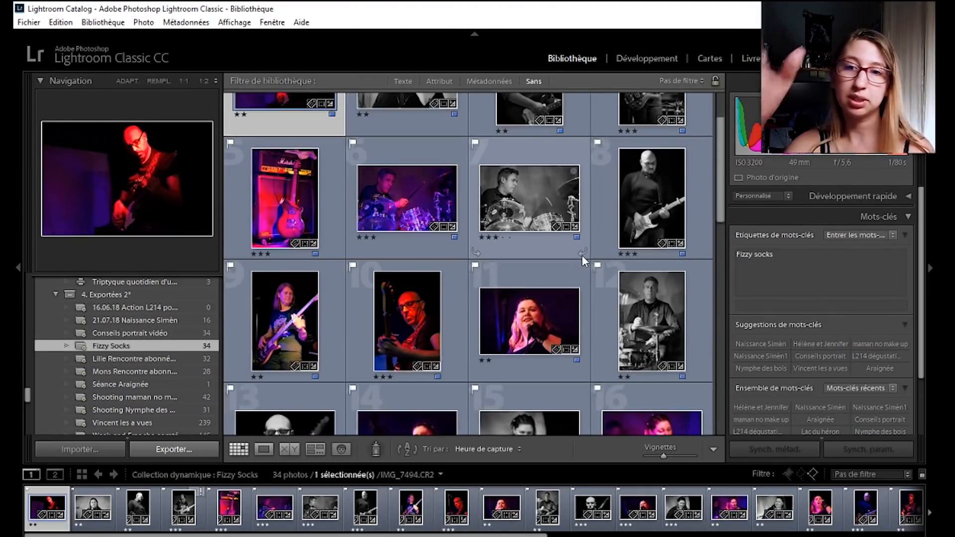
scroll(582, 257, "up", 5)
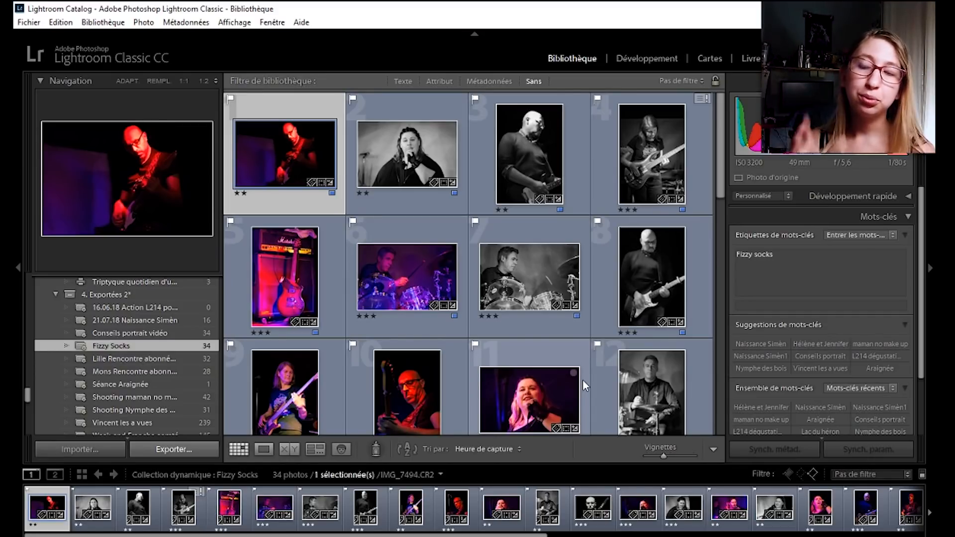
- Look through the "Fizzy Socks" smart collection in the "5. Page FB 3*" set and display the photos of the whole set
scroll(154, 388, "down", 3)
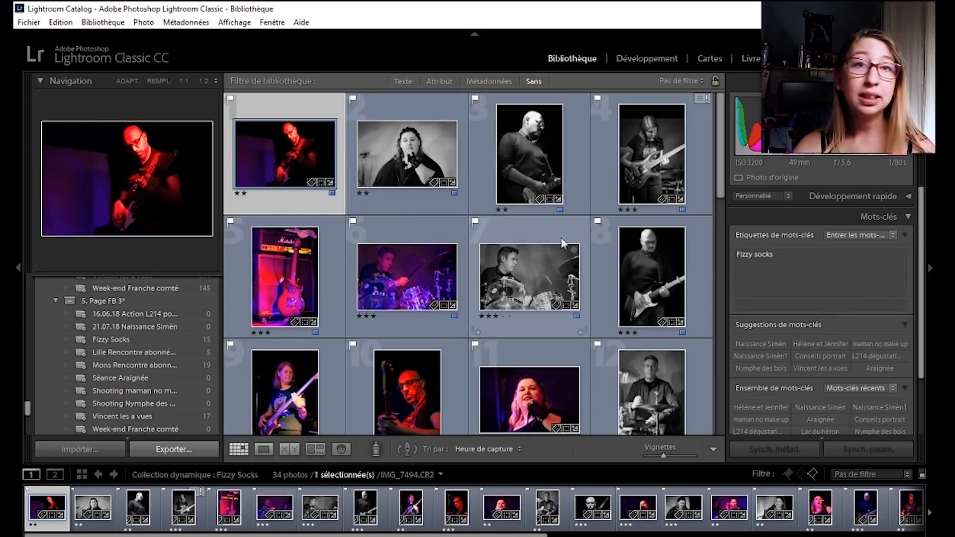
left_click(121, 341)
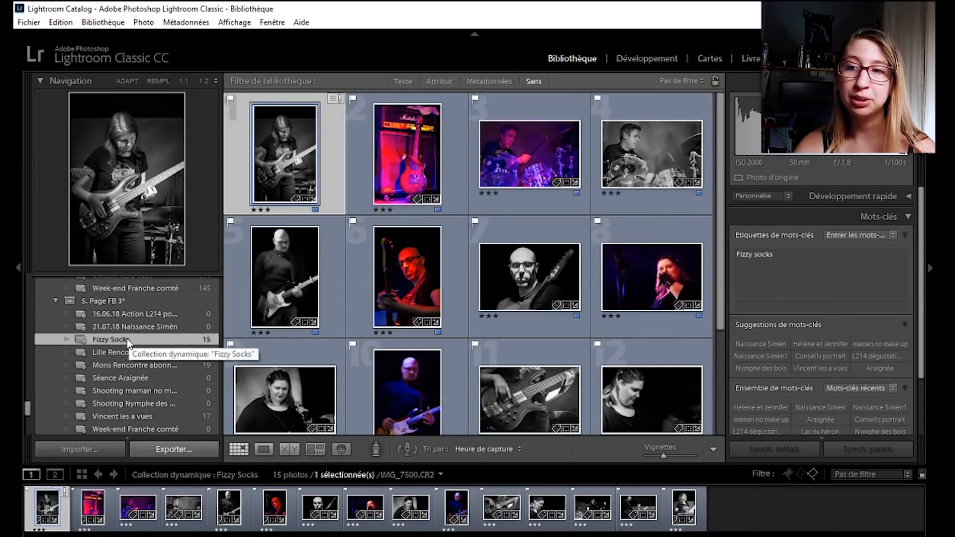
key("Right")
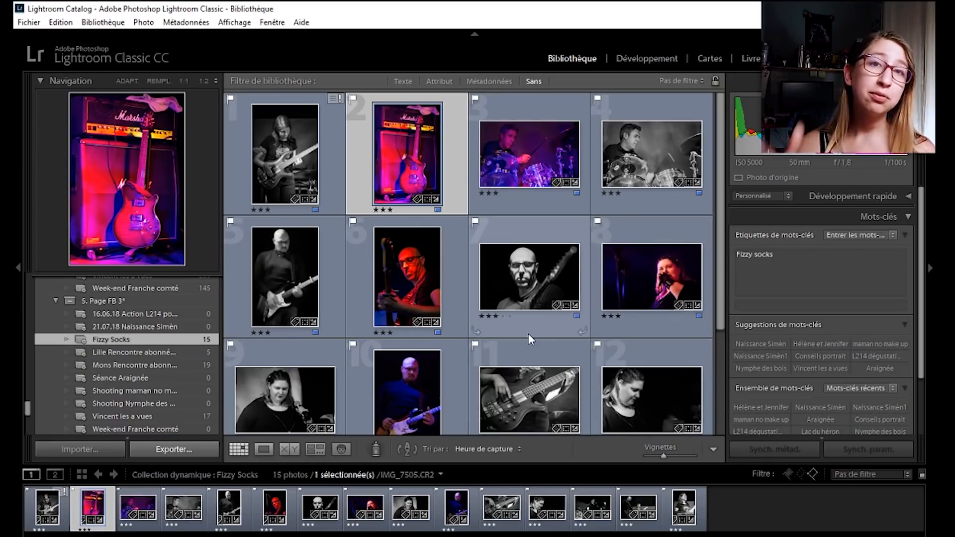
scroll(528, 333, "down", 2)
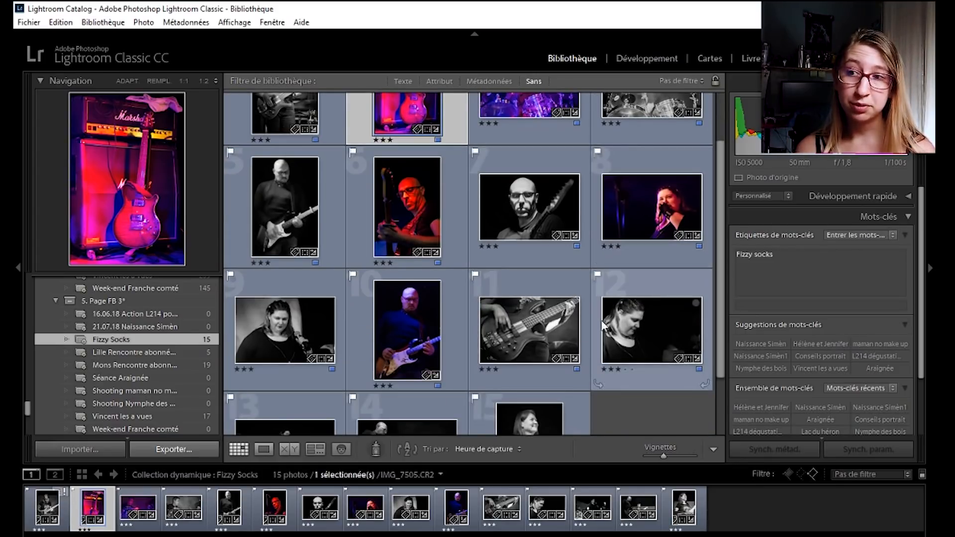
scroll(180, 419, "up", 3)
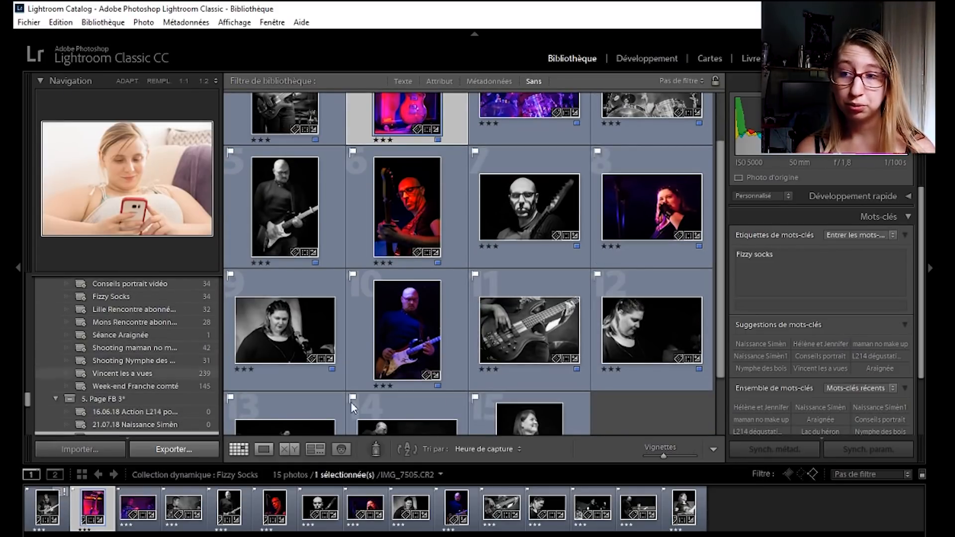
scroll(152, 410, "down", 2)
scroll(146, 343, "down", 1)
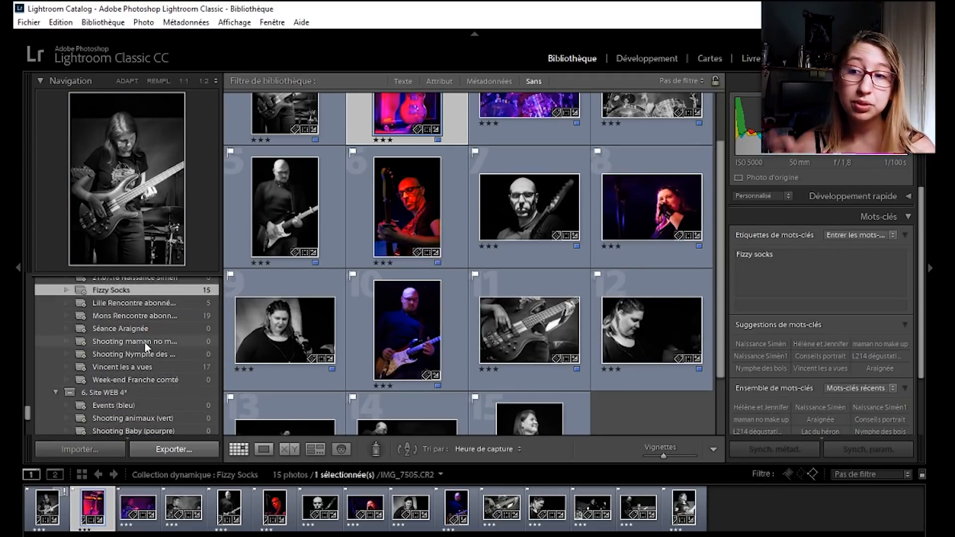
scroll(145, 343, "up", 1)
left_click(142, 300)
- Examine the rating, flag and colour label rules of the "Events (bleu)" smart collection in "6. Site WEB 4*", leaving them unsaved
scroll(166, 386, "down", 3)
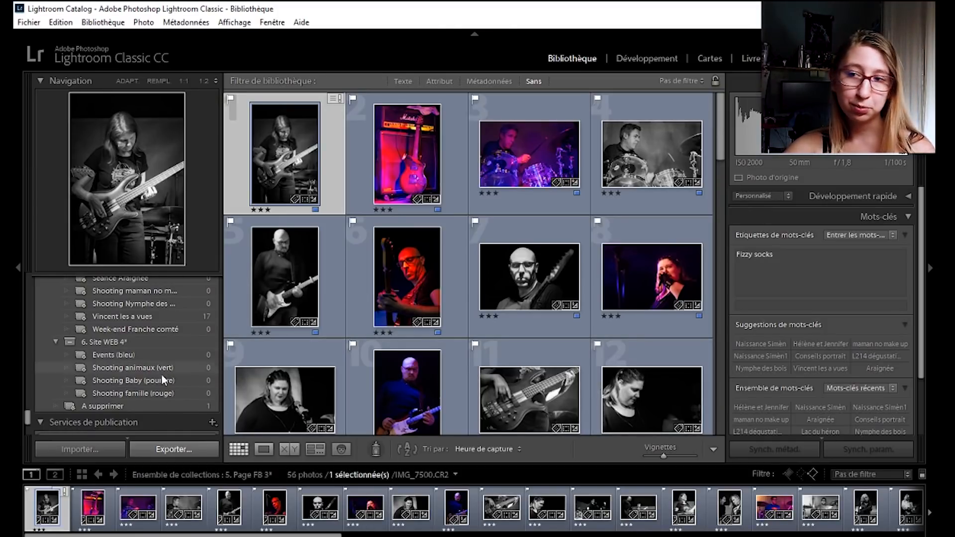
left_click(143, 356)
right_click(144, 355)
left_click(199, 415)
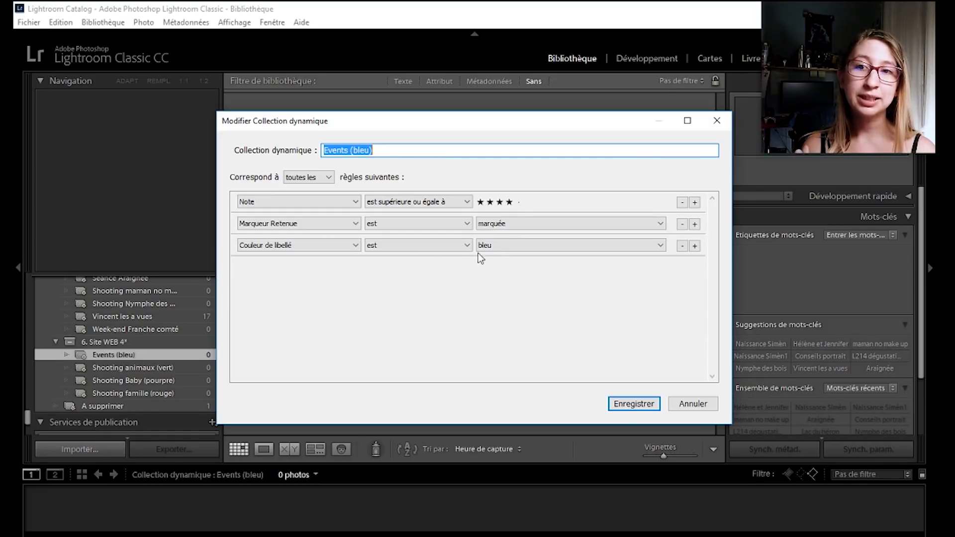
left_click(689, 404)
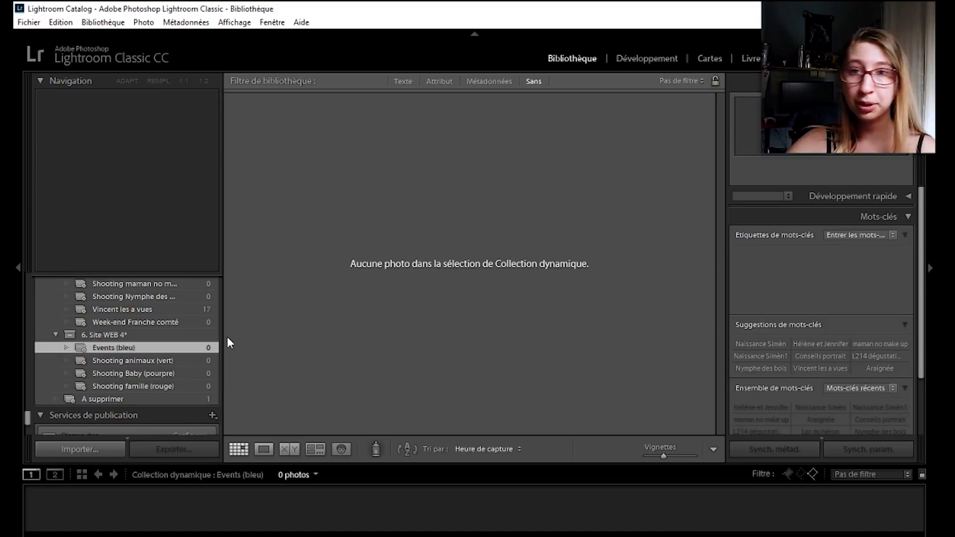
- Review the workflow's collection sets from "1. A trier" to "6. Site WEB 4*" and the smart collections they contain
scroll(76, 372, "up", 10)
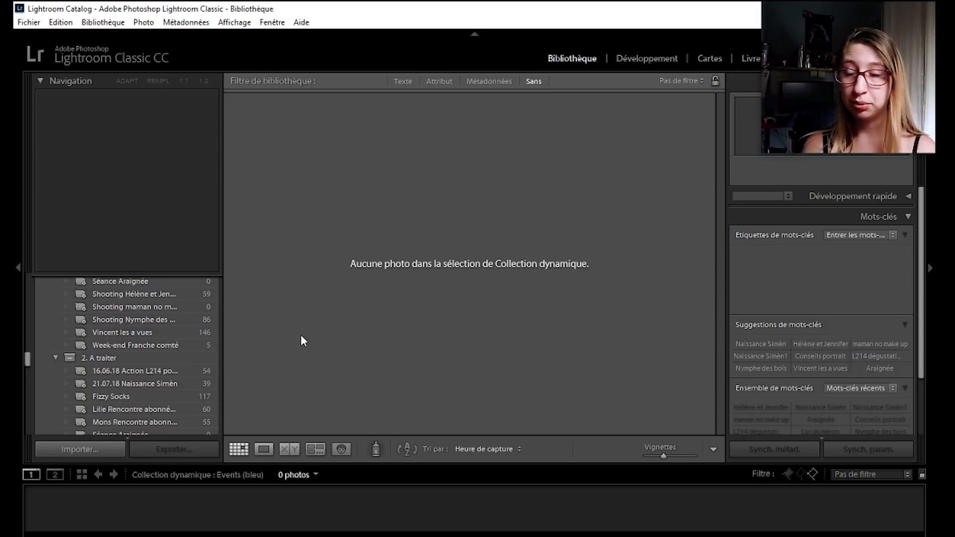
scroll(202, 328, "down", 2)
scroll(176, 321, "down", 6)
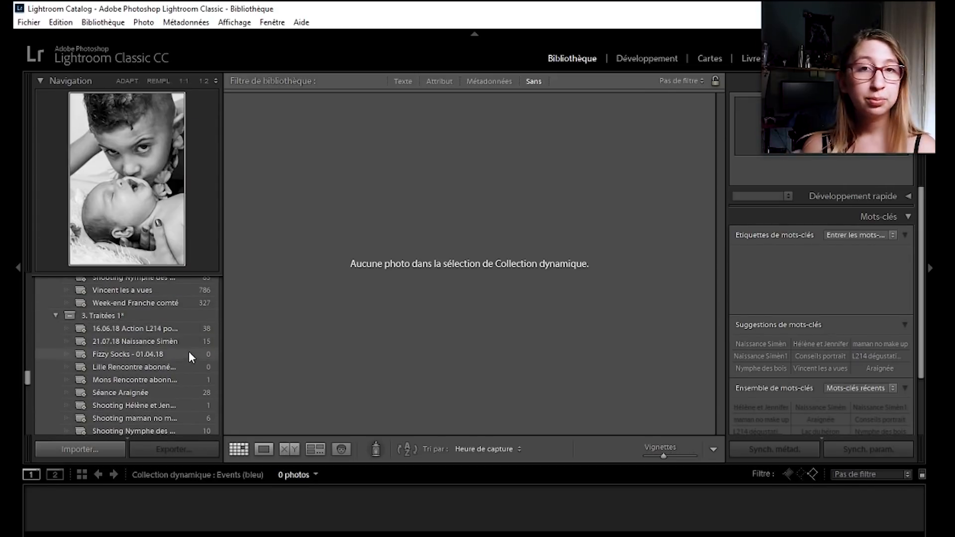
scroll(187, 353, "down", 6)
scroll(112, 384, "down", 6)
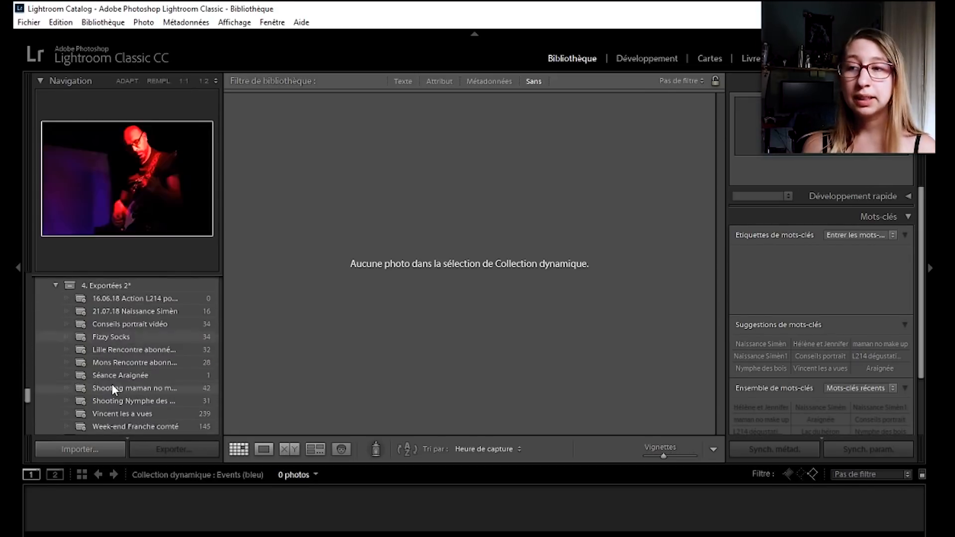
scroll(115, 375, "down", 6)
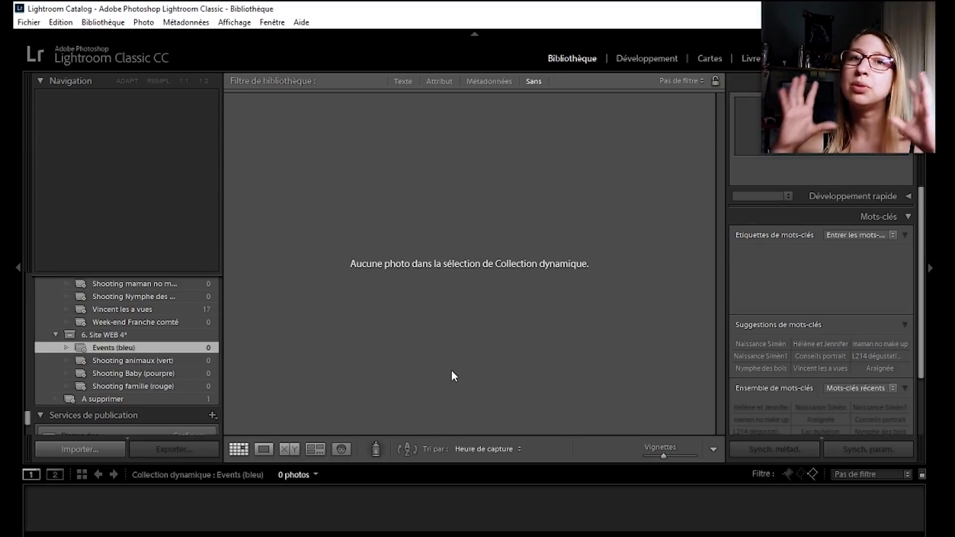
scroll(124, 363, "up", 10)
scroll(125, 363, "down", 2)
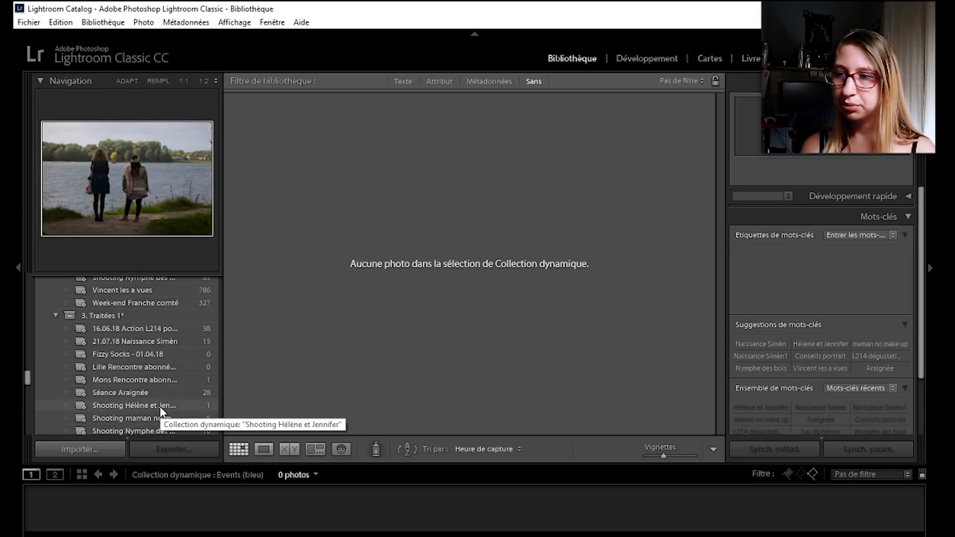
scroll(160, 408, "down", 5)
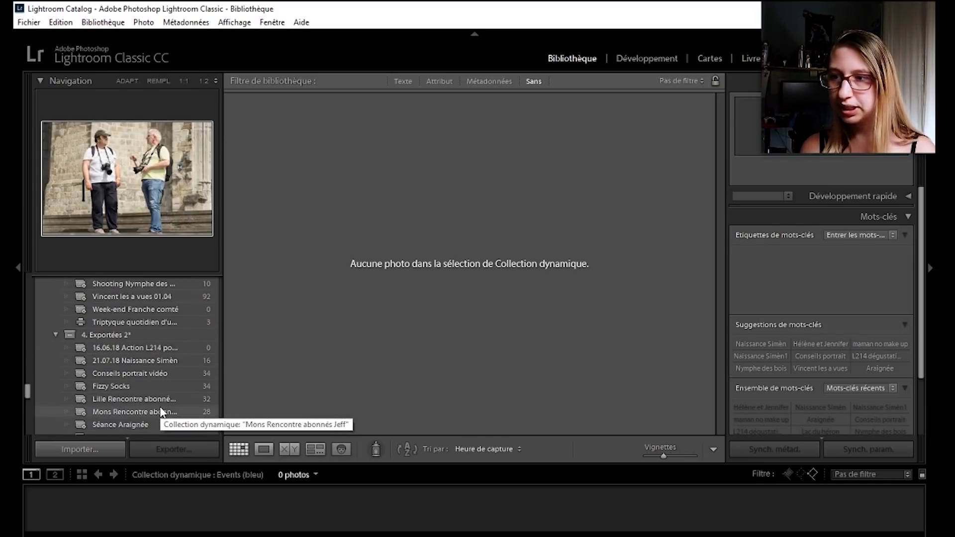
scroll(160, 407, "up", 2)
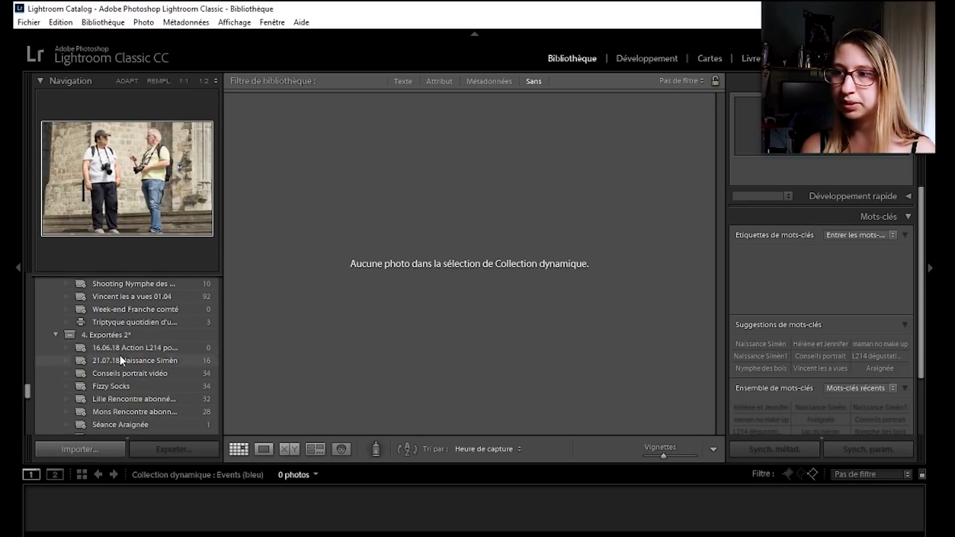
- Create a smart collection in "4. Exportées 2*" for ratings of two stars or higher and rename it "Shooting" plus the models' names
right_click(204, 335)
left_click(215, 380)
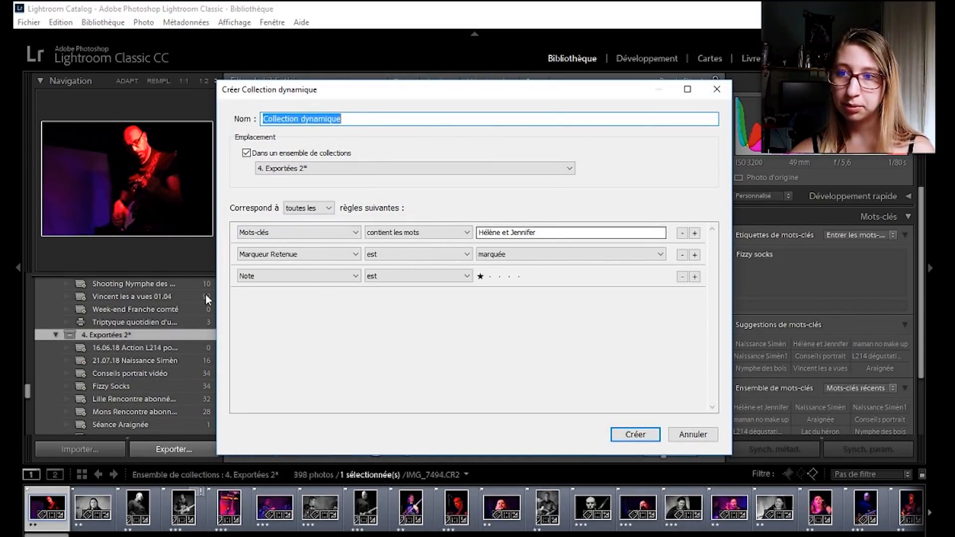
left_click(412, 277)
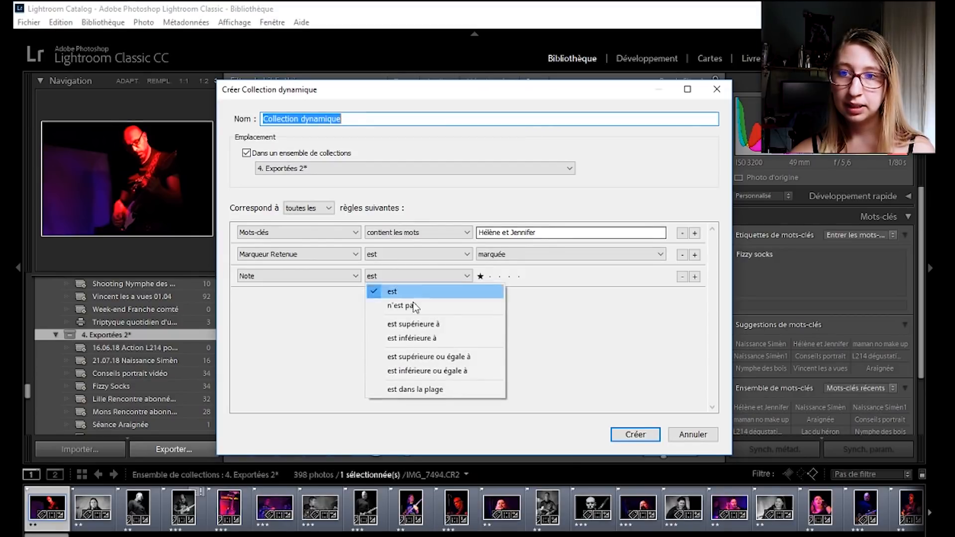
left_click(438, 356)
left_click(491, 276)
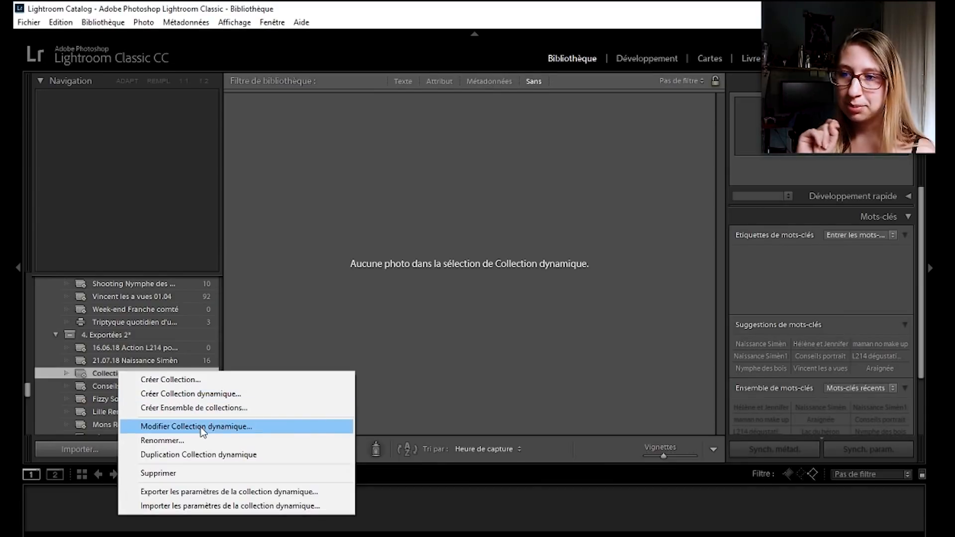
left_click(198, 440)
type("Shooting Hélène et Jenni")
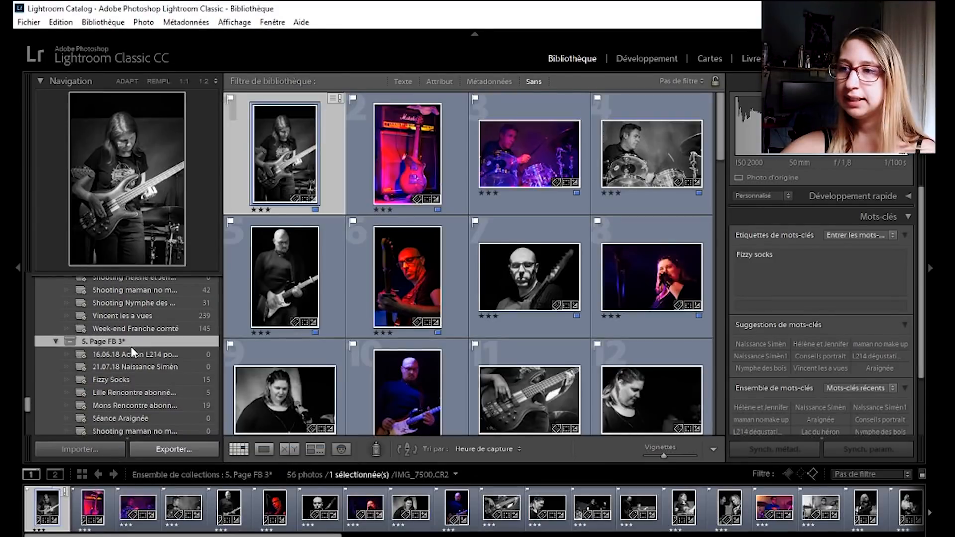
- Create a smart collection in "5. Page FB 3*" for ratings of three stars or higher, named "Shooting" plus the models' names
right_click(130, 346)
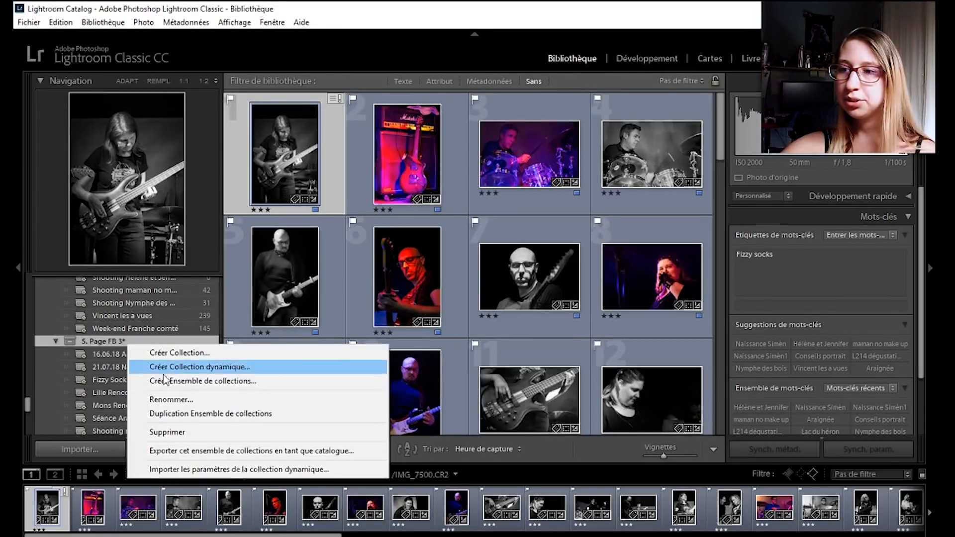
left_click(169, 371)
left_click(383, 277)
left_click(675, 348)
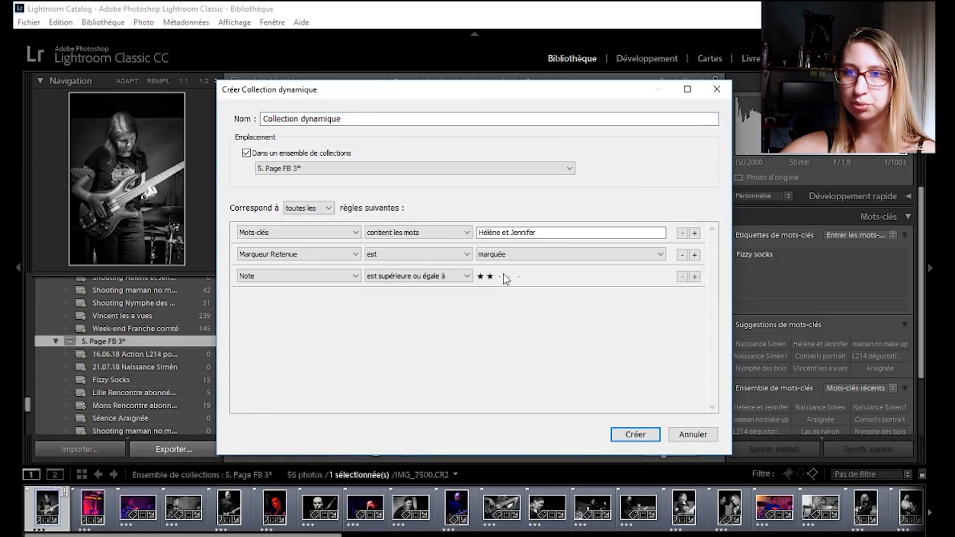
left_click(499, 276)
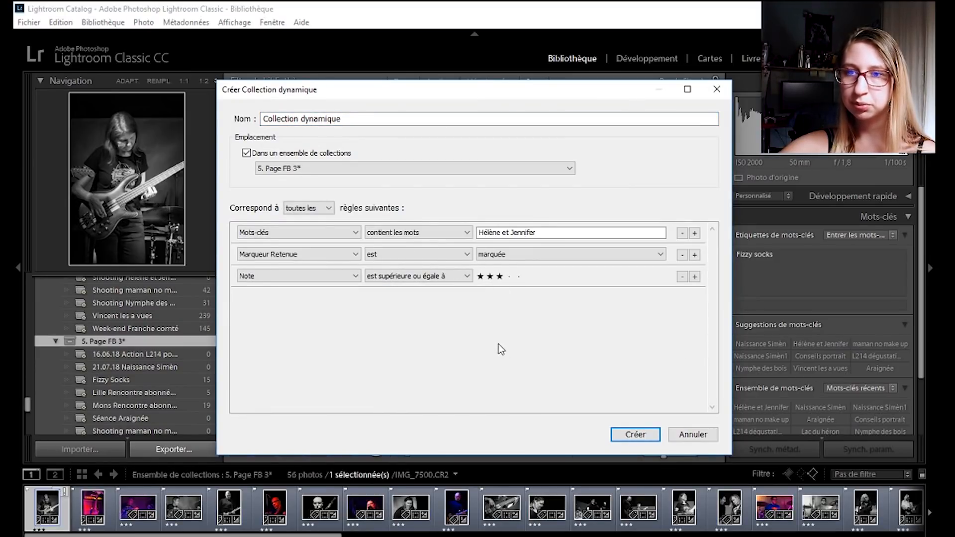
left_click(393, 120)
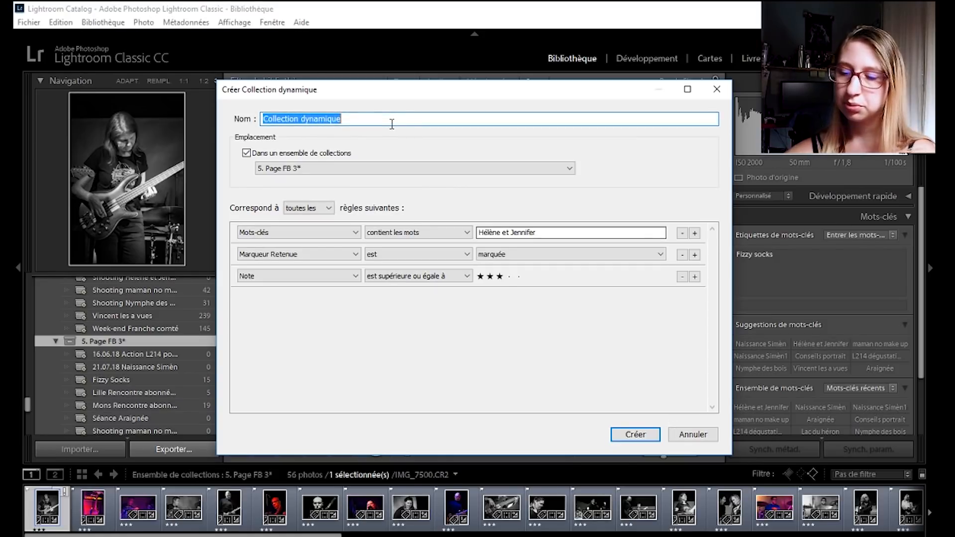
type("Shooting Hélène et Jennifer")
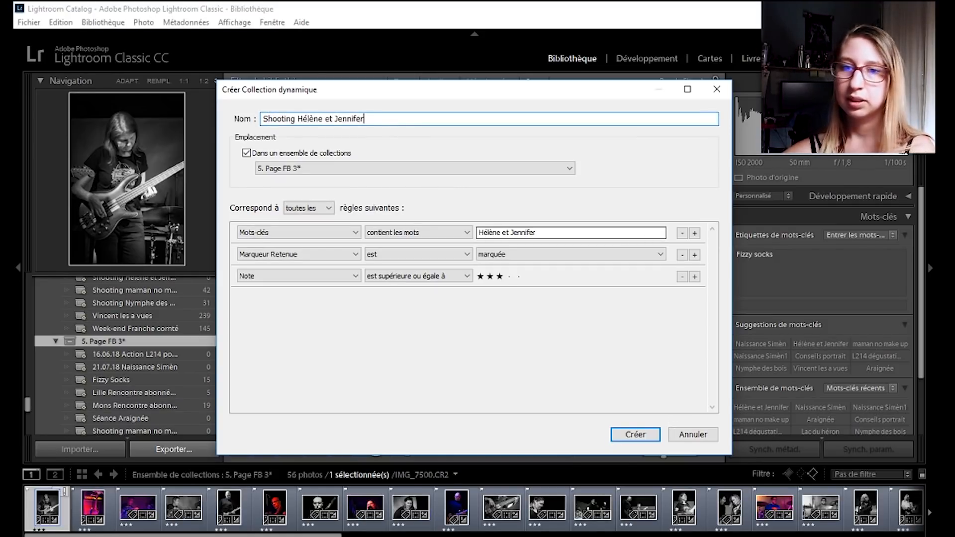
left_click(635, 435)
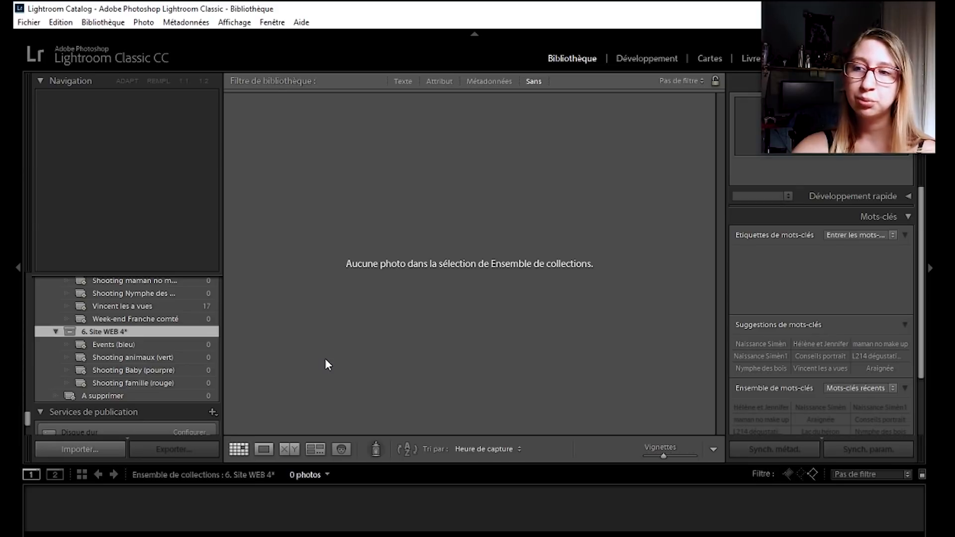
- Open the two models' shoot collection from "1. A trier" in the Develop module
scroll(202, 370, "up", 5)
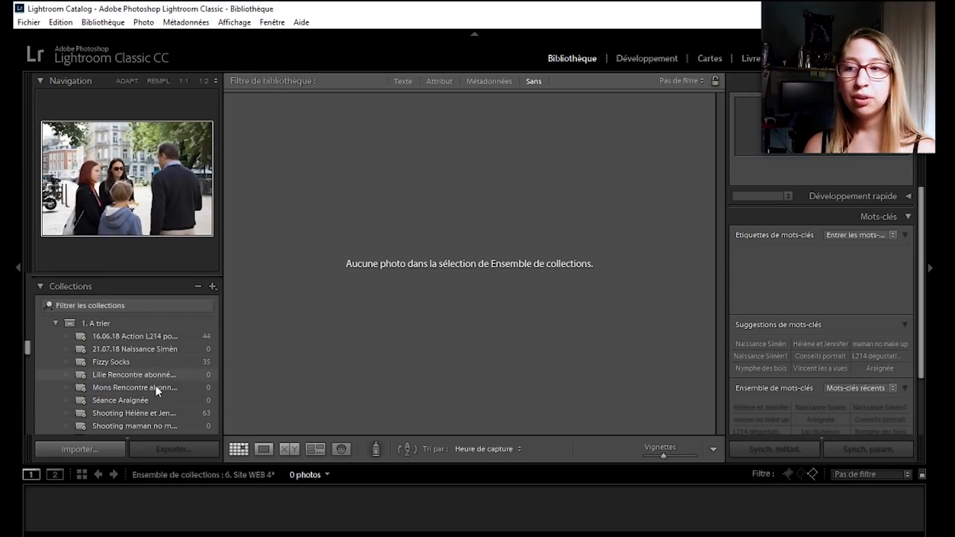
left_click(148, 414)
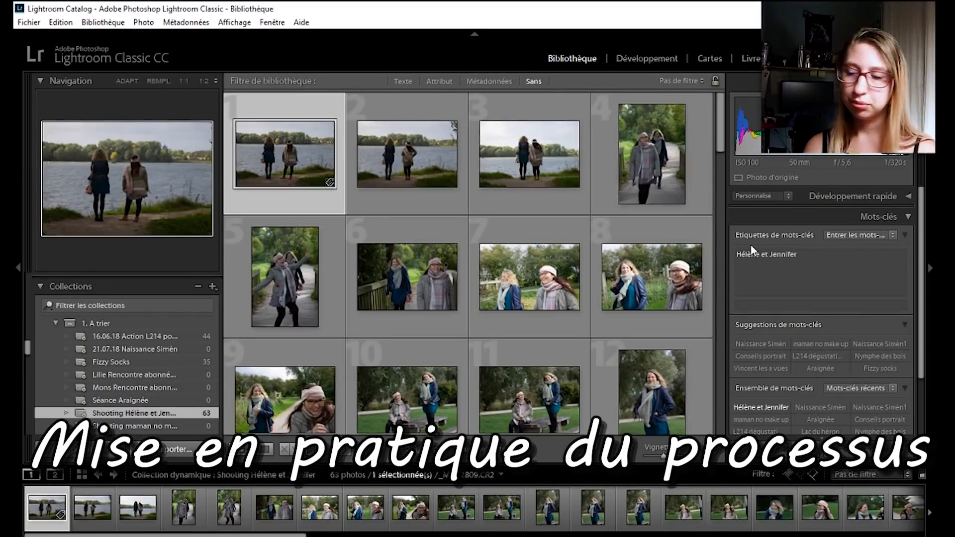
left_click(647, 56)
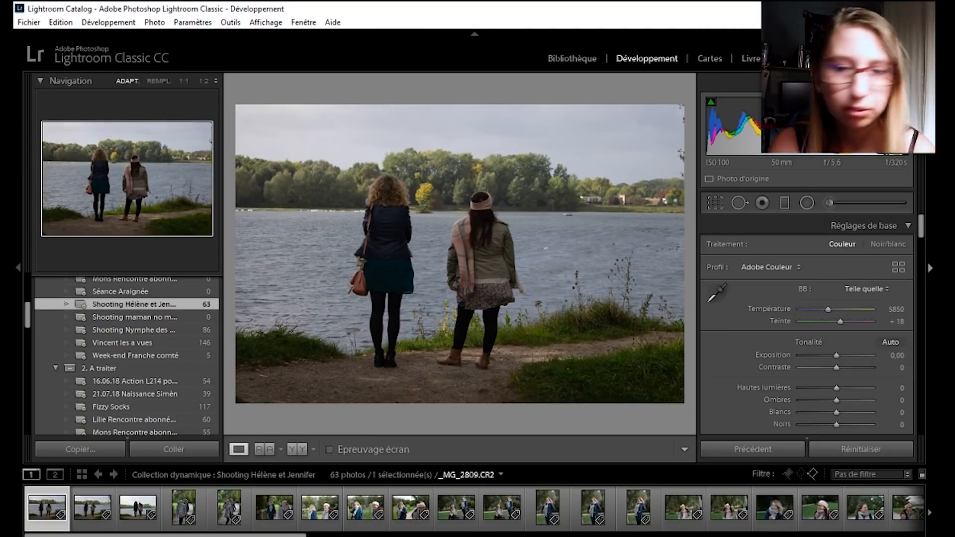
- Go through the first part of the shoot and flag the photos worth keeping as picks
key("p")
key("Right")
key("Right")
key("Right")
key("Right")
key("p")
key("Right")
key("Right")
key("Right")
key("Right")
key("Right")
key("Right")
key("Right")
key("Right")
key("Right")
key("Right")
key("Right")
key("Right")
key("Right")
key("Right")
key("Right")
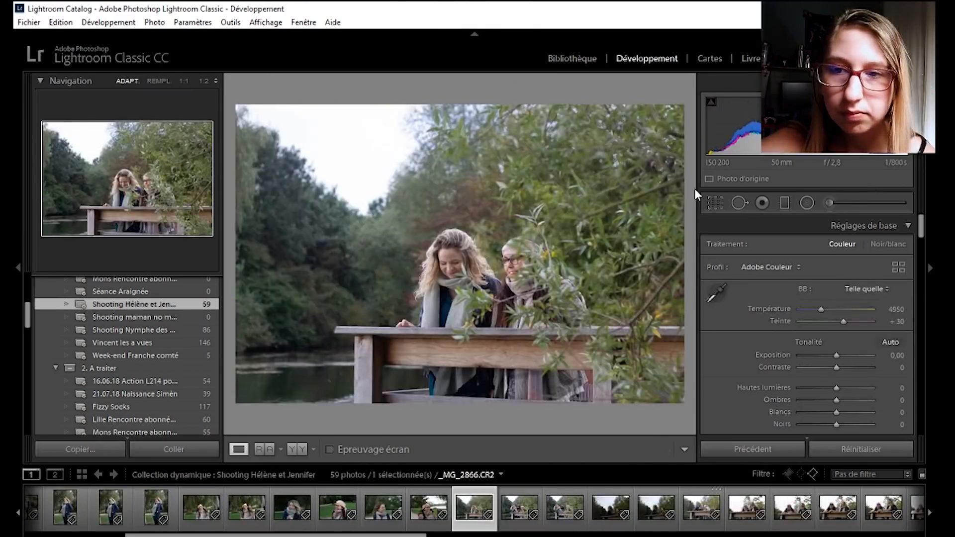
key("p")
key("p")
- Continue through the shoot's photos and crop one of them tighter from its upper-right corner
key("Right")
key("Right")
key("Right")
key("Right")
key("Right")
key("Right")
key("Right")
key("Right")
key("Right")
key("Right")
key("Right")
key("Right")
key("Right")
key("Right")
left_click(716, 203)
left_click_drag(685, 104, 619, 146)
key("Return")
- Flag the keepers among the remaining photos of the shoot and return to the first unflagged photo
key("Right")
key("Right")
key("Right")
key("Right")
key("Right")
key("Right")
key("p")
key("Right")
key("Right")
key("p")
key("Right")
key("Right")
key("Right")
key("p")
key("Right")
key("Right")
key("Right")
key("Right")
key("Right")
key("Right")
key("Right")
key("p")
key("p")
scroll(68, 508, "up", 20)
left_click(47, 508)
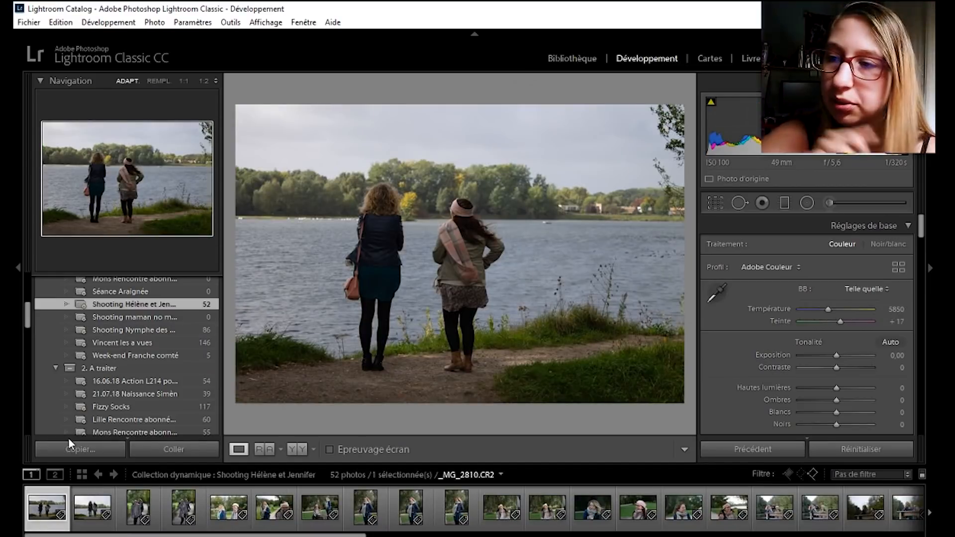
- Open the shoot's smart collection in "2. A traiter" and select its first photo, the two women facing the lake
scroll(126, 336, "up", 2)
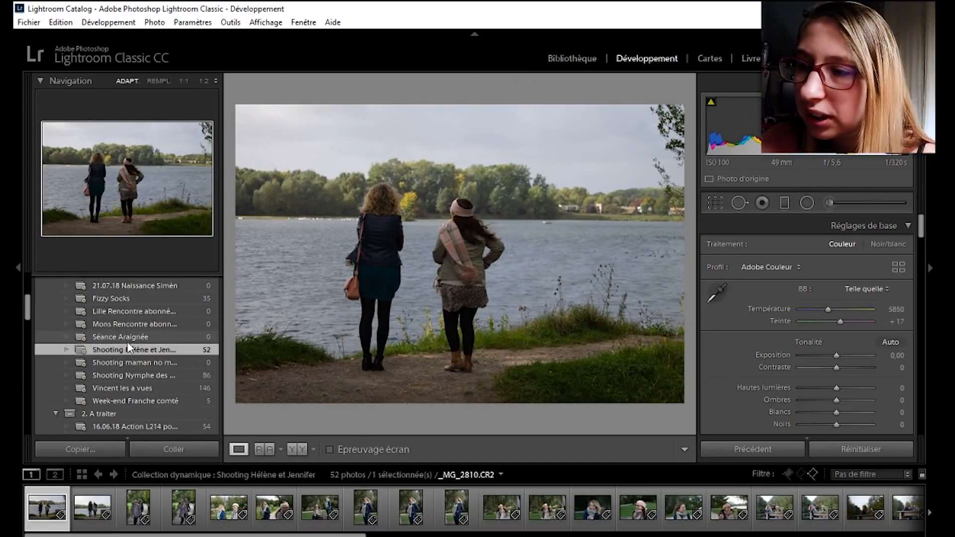
scroll(141, 348, "down", 2)
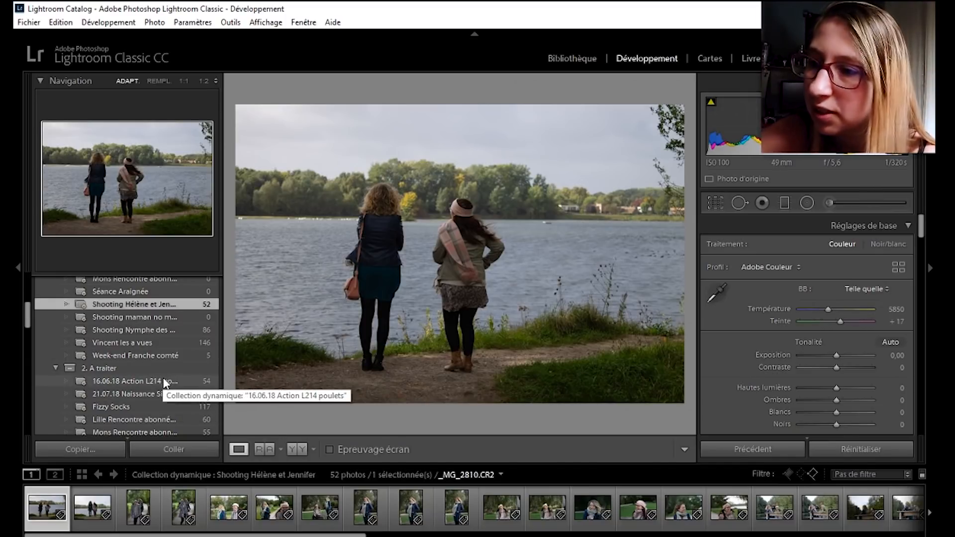
scroll(149, 403, "down", 2)
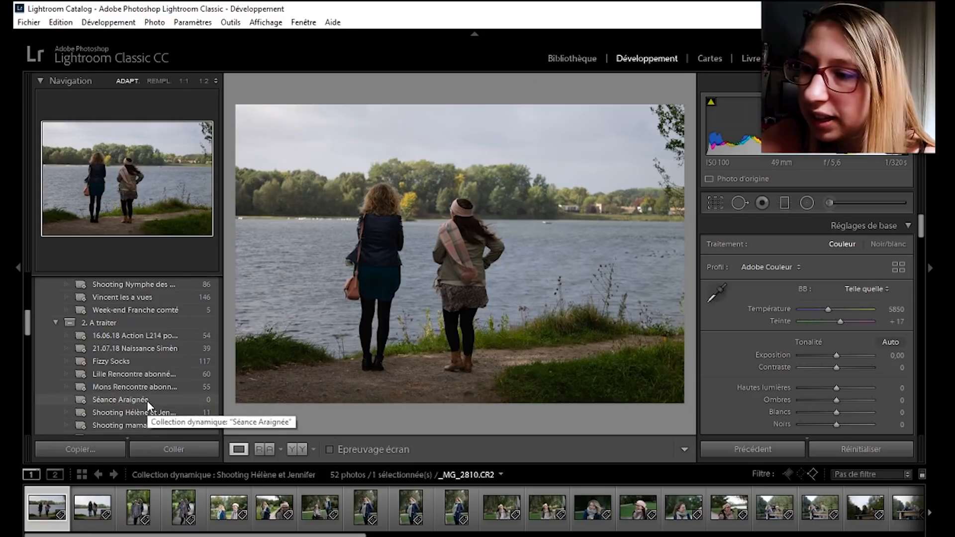
left_click(144, 413)
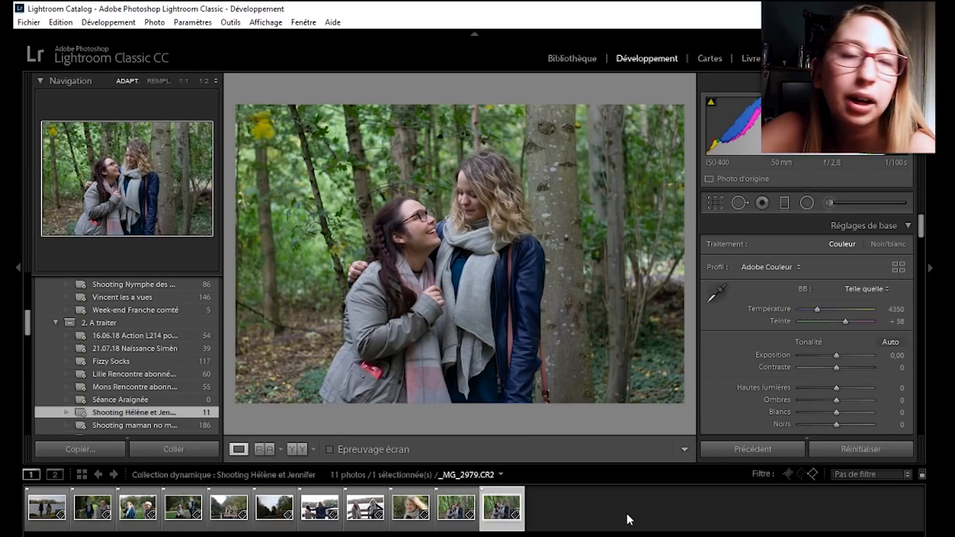
left_click(39, 512)
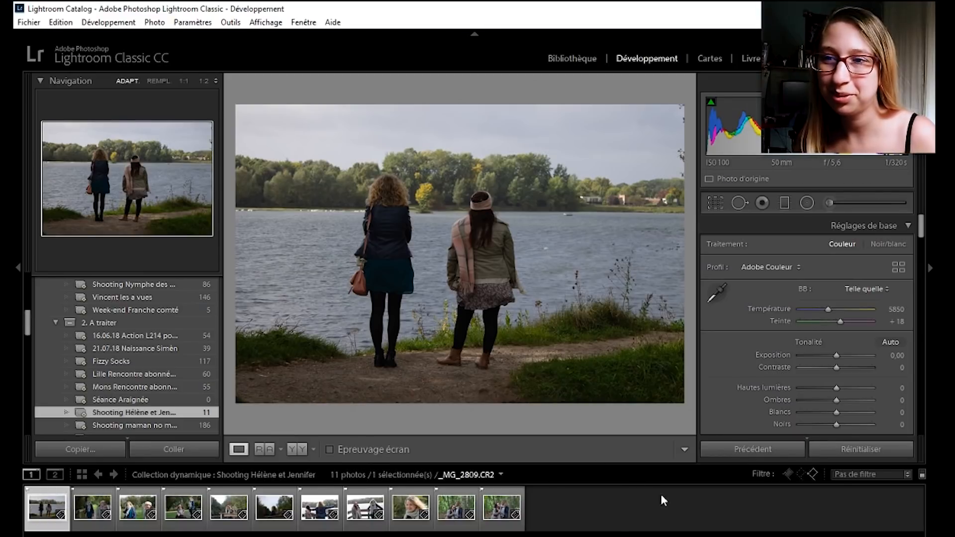
- Raise the lake photo's exposure, warm its temperature, and set both tint and contrast to +17
left_click_drag(835, 356, 841, 356)
mouse_move(829, 309)
left_mouse_down()
mouse_move(847, 329)
mouse_move(841, 322)
left_mouse_up()
left_click_drag(837, 368, 840, 370)
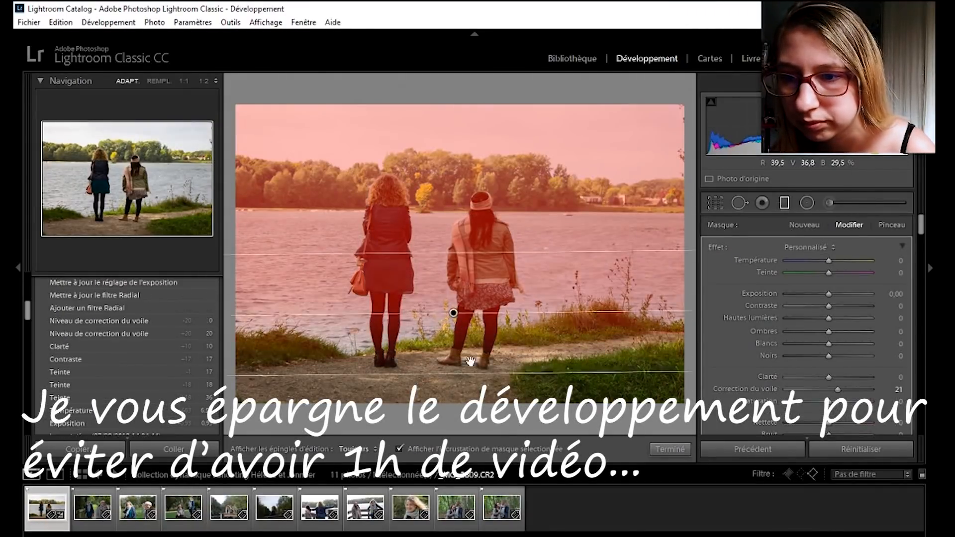
- Move the graduated filter lower on the lake photo, hide its mask overlay and set its dehaze to about 59
left_click(874, 308)
left_click(871, 330)
left_click_drag(784, 331, 844, 331)
left_click_drag(450, 354, 450, 374)
scroll(729, 337, "up", 5)
key("o")
left_click_drag(836, 390, 847, 391)
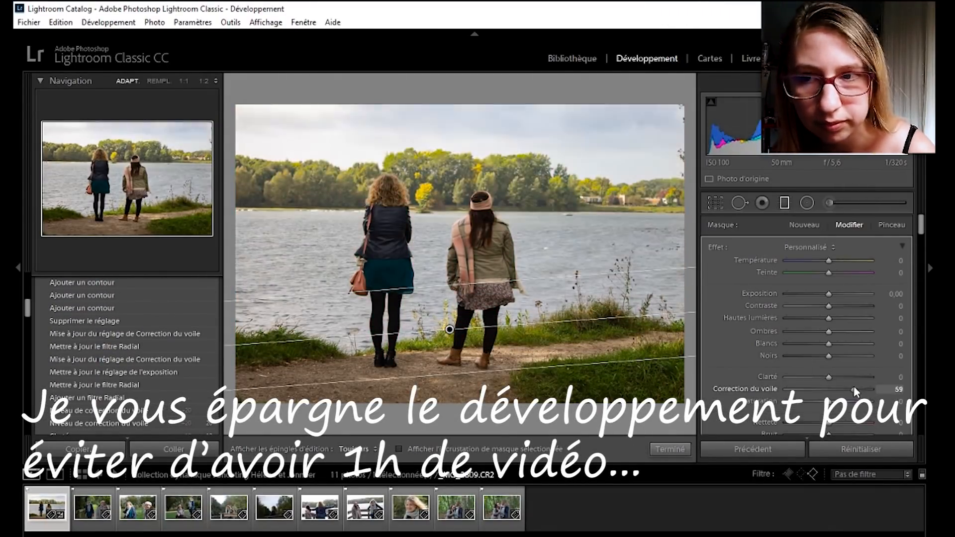
- Close the graduated filter and set the photo's dehaze to +6, shadows to +36 and highlights to −17
scroll(742, 384, "down", 2)
left_click_drag(829, 311, 850, 324)
left_click(785, 203)
left_click_drag(837, 404, 839, 404)
left_click_drag(837, 334, 849, 335)
left_click_drag(837, 322, 840, 284)
- Enable the lens profile correction and chromatic aberration removal, and set the post-crop vignetting amount to −12
scroll(819, 355, "down", 2)
scroll(819, 355, "up", 4)
scroll(720, 361, "down", 3)
scroll(720, 361, "up", 3)
scroll(721, 361, "down", 4)
scroll(725, 329, "down", 4)
scroll(724, 329, "down", 15)
left_click_drag(836, 360, 844, 355)
scroll(831, 351, "up", 20)
- Set exposure to +1.11, contrast to +35, blacks to −8 and whites to +24, and compare the photo before and after
scroll(844, 355, "down", 3)
left_click_drag(842, 302, 849, 302)
left_click_drag(836, 359, 834, 359)
left_click_drag(837, 347, 845, 348)
left_click(297, 450)
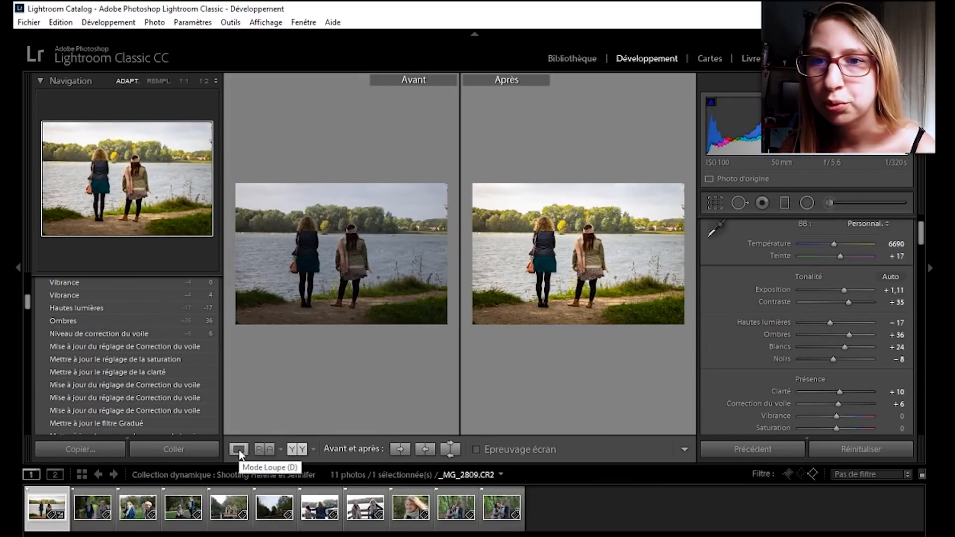
left_click(238, 449)
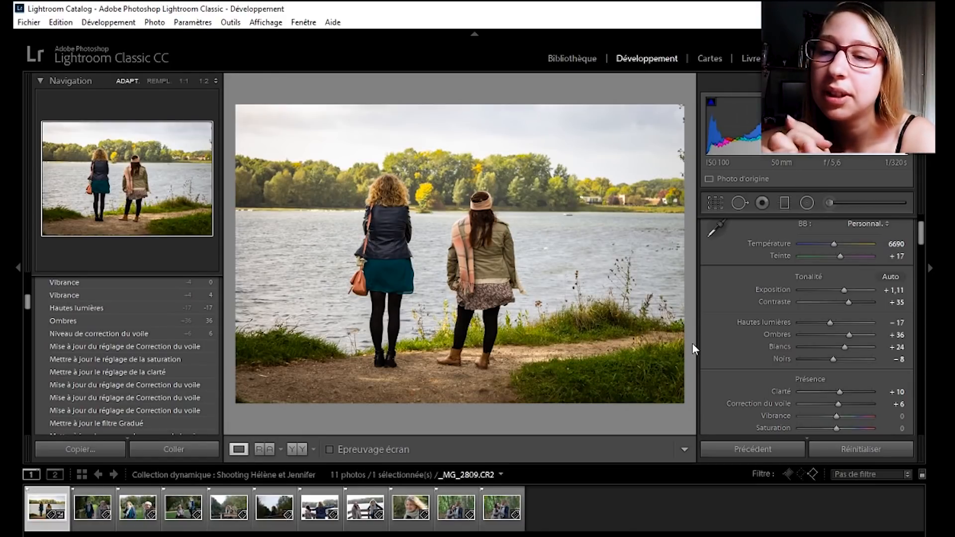
- Rate the developed lake photo one star and display the shoot's smart collection in "3. Traitées 1*"
scroll(802, 330, "up", 2)
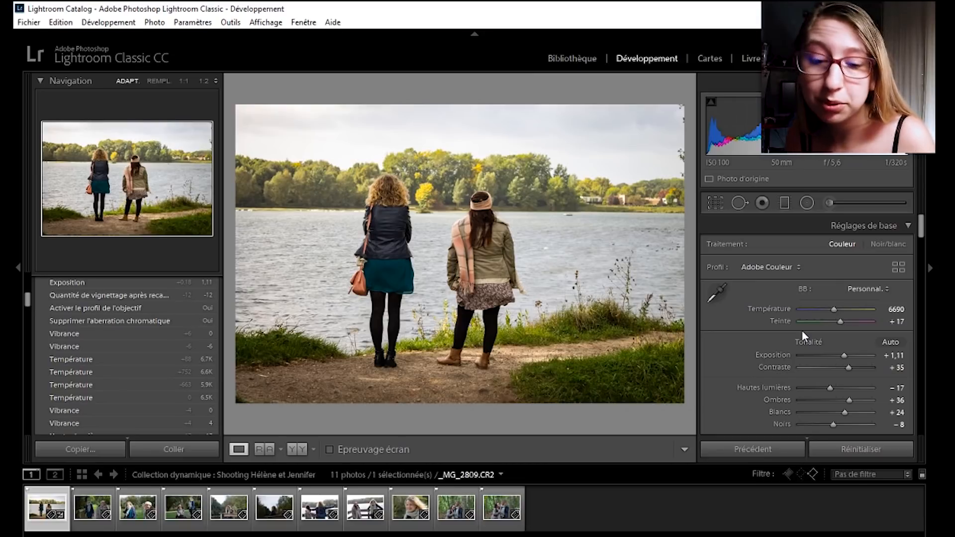
key("1")
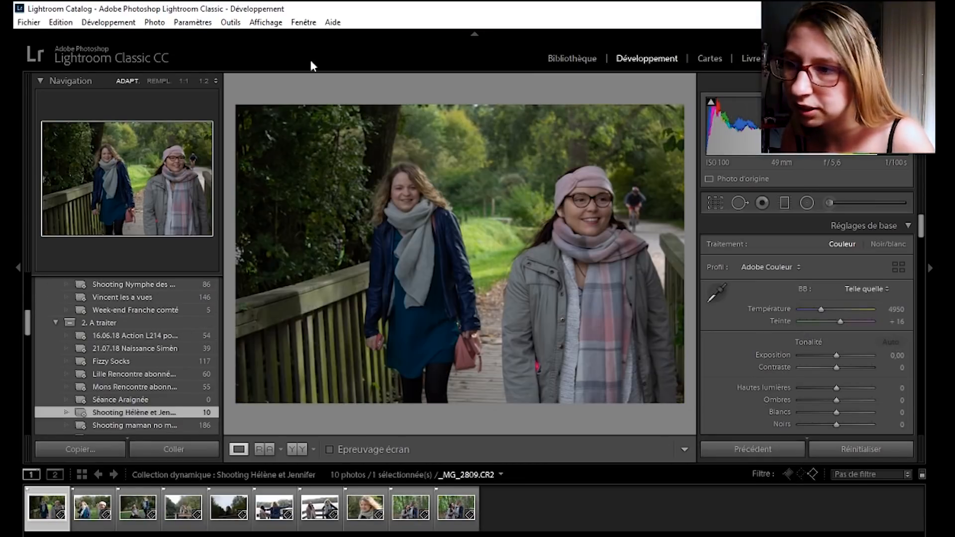
scroll(144, 394, "down", 5)
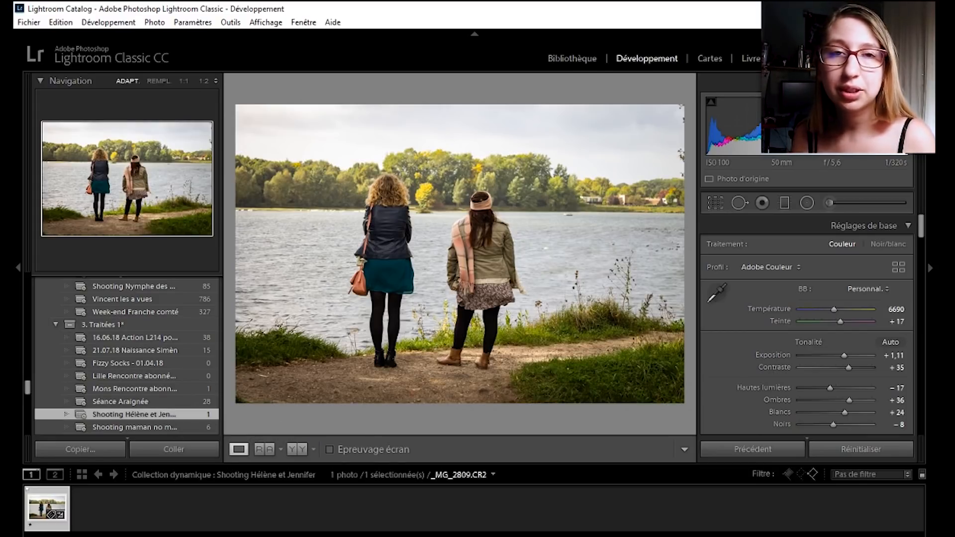
- Copy the lake photo's develop settings, leaving out spot removal and cropping
right_click(37, 513)
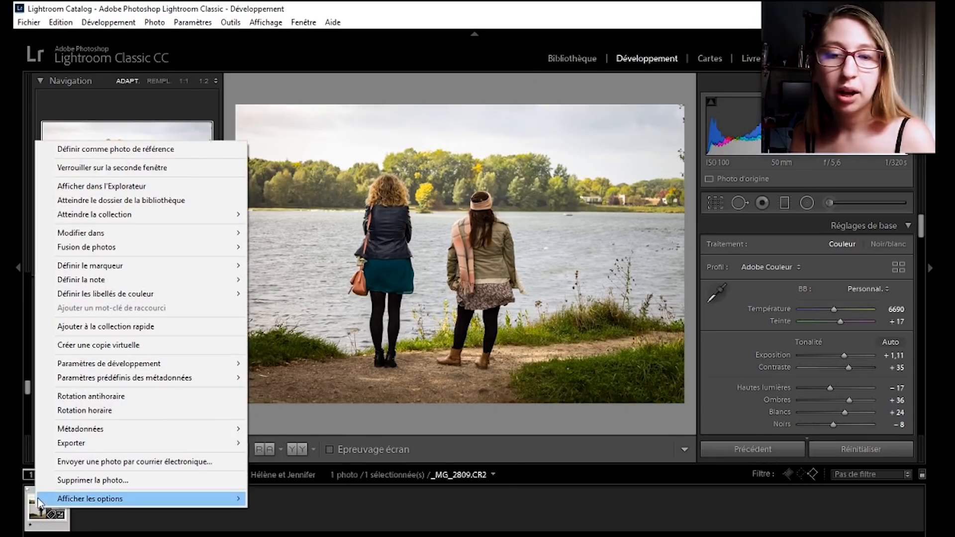
mouse_move(78, 372)
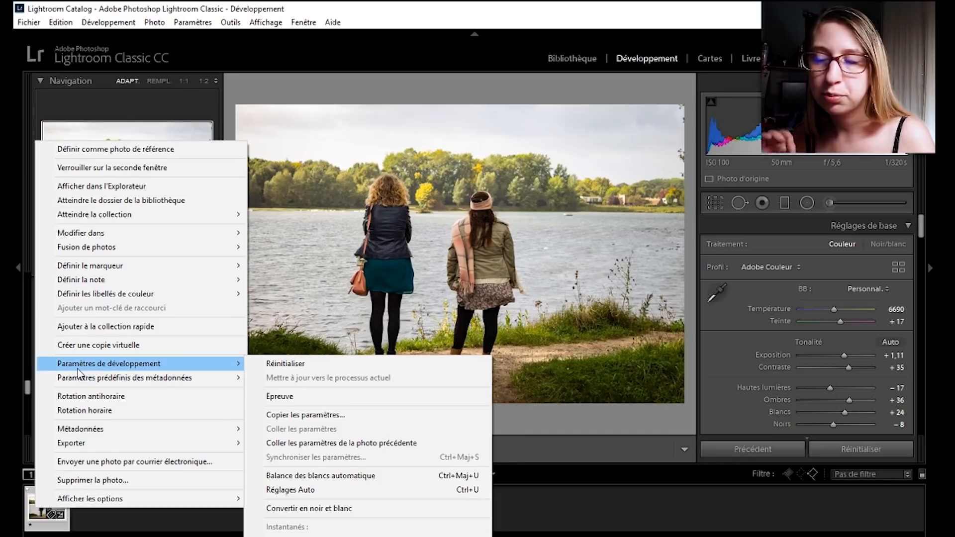
left_click(325, 416)
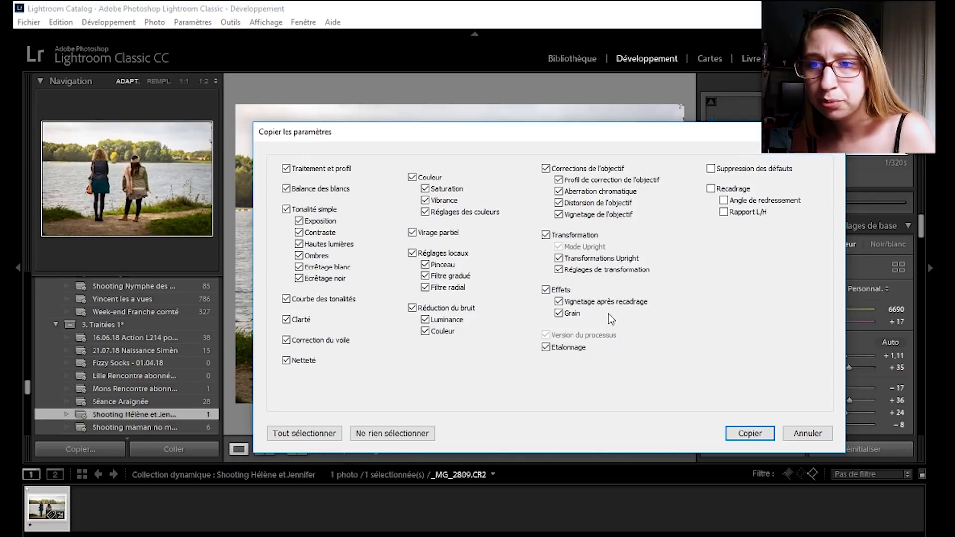
left_click(754, 432)
- Paste the copied develop settings onto the outstretched-arms photo by the lake in the shoot's "2. A traiter" collection
scroll(165, 358, "up", 4)
left_click(159, 359)
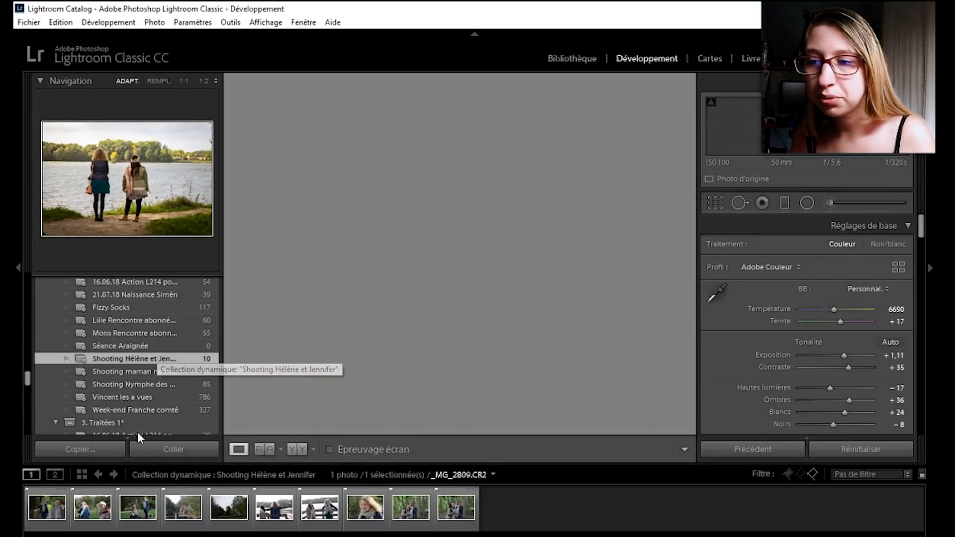
left_click(262, 510)
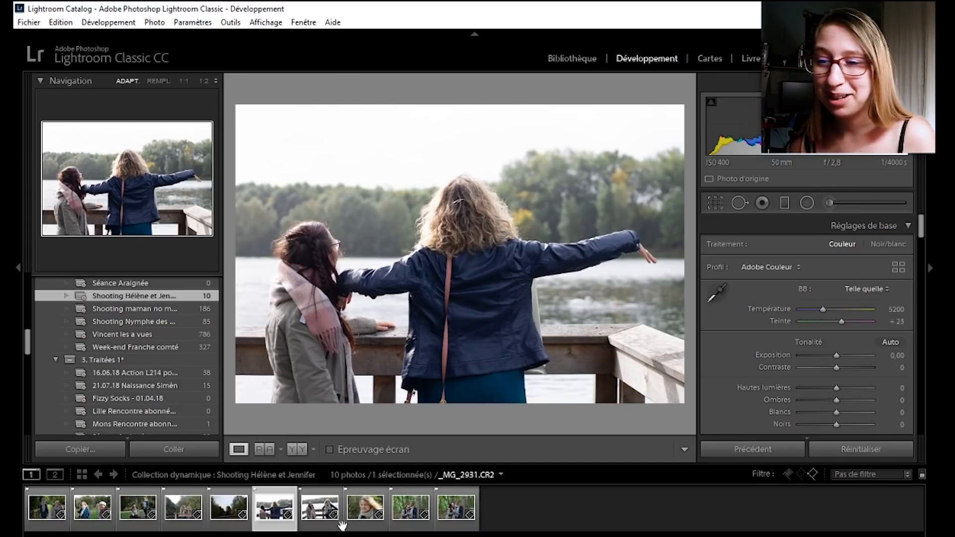
right_click(269, 507)
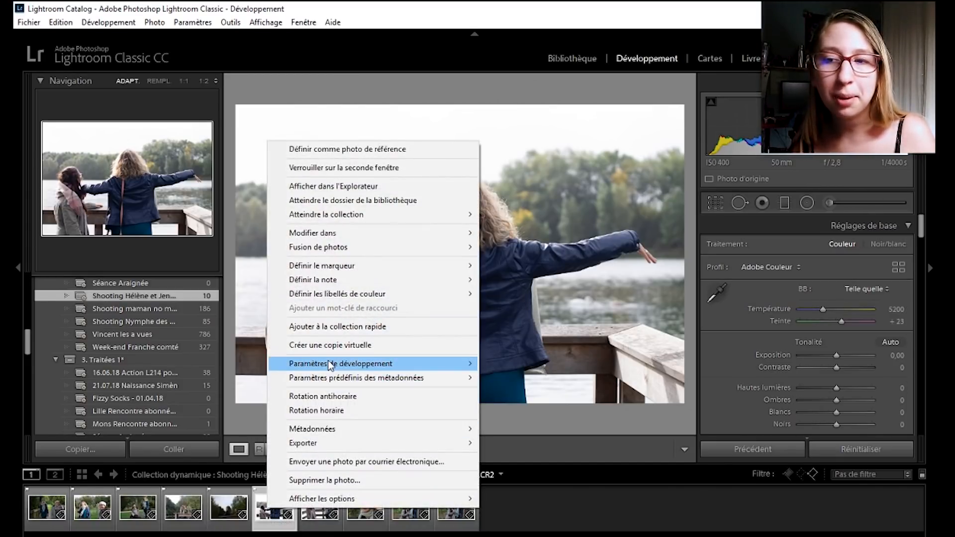
mouse_move(358, 365)
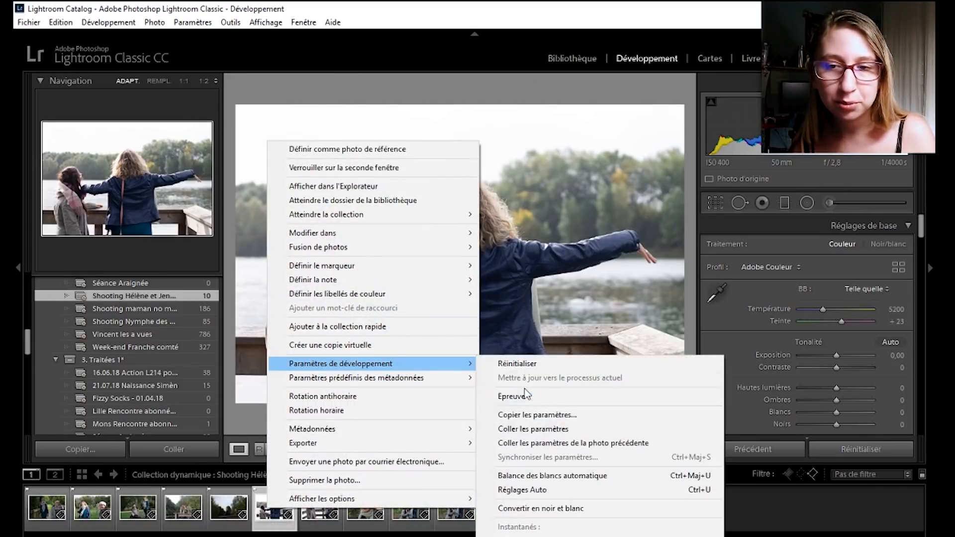
left_click(541, 433)
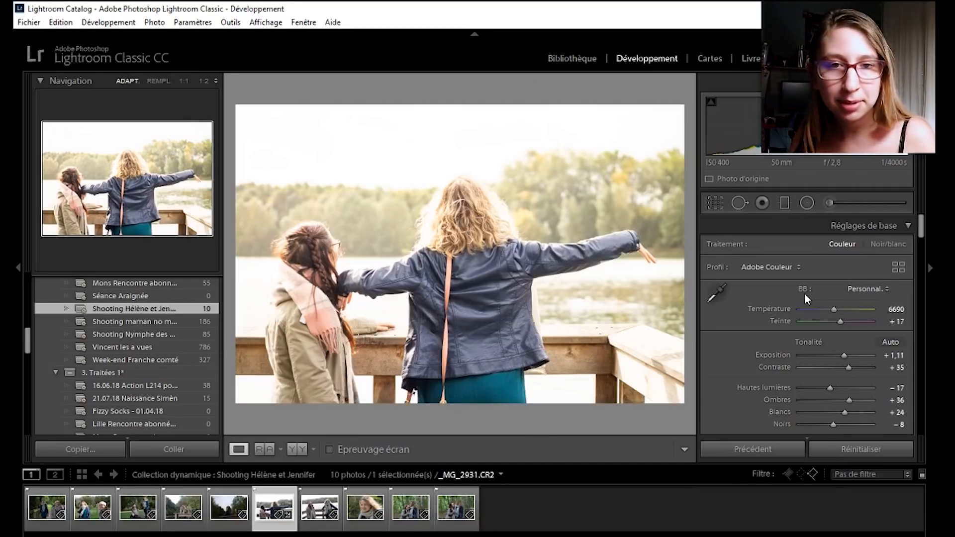
- Set the temperature of the outstretched-arms photo to 6159 and reduce its exposure
left_click_drag(835, 308, 830, 306)
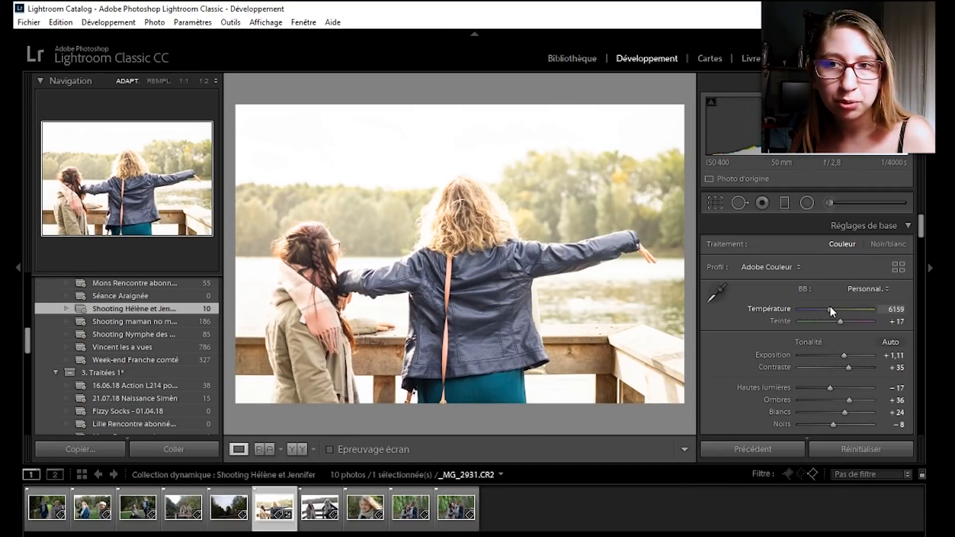
left_click_drag(844, 356, 837, 354)
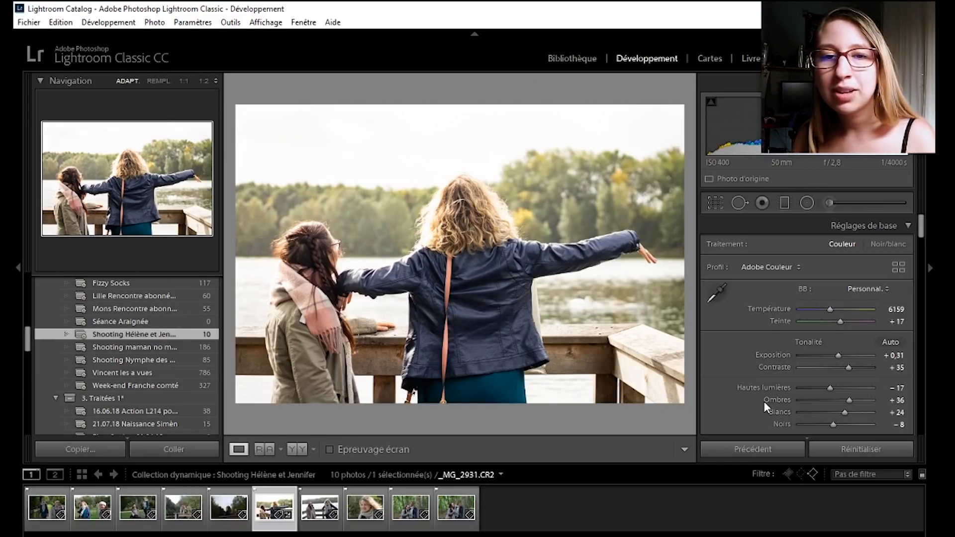
left_click_drag(838, 355, 834, 353)
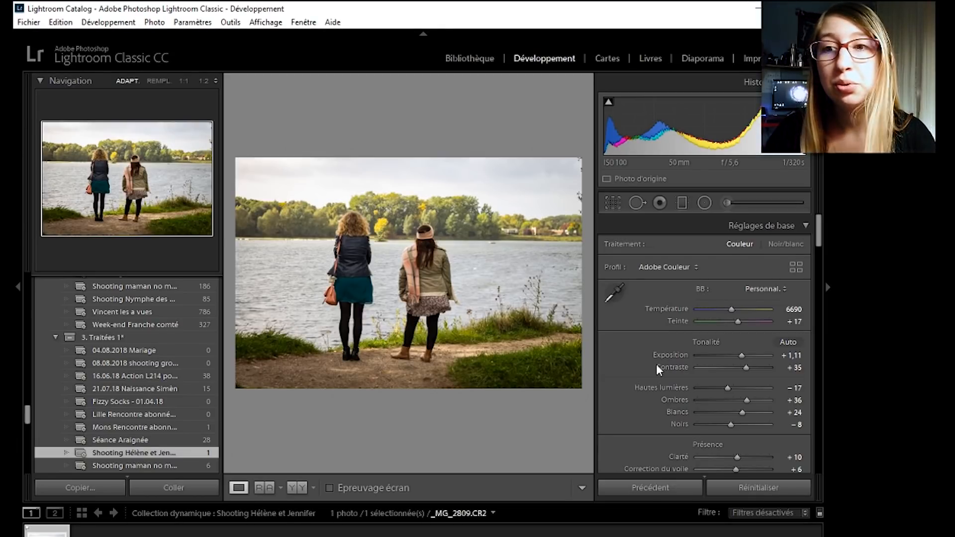
- Crop a thin strip off the right edge of the developed lake photo, keeping the original aspect ratio
left_click(613, 203)
left_click_drag(585, 225, 579, 225)
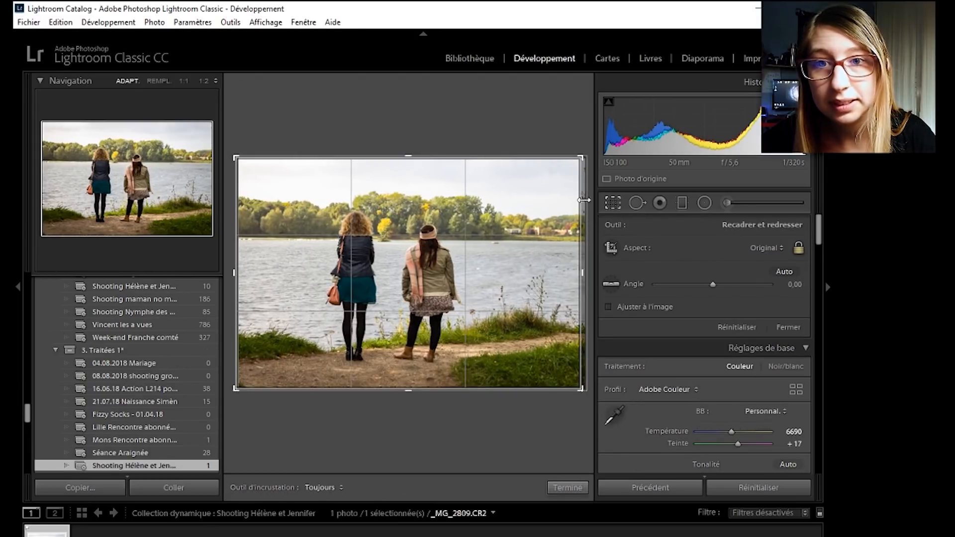
key("Return")
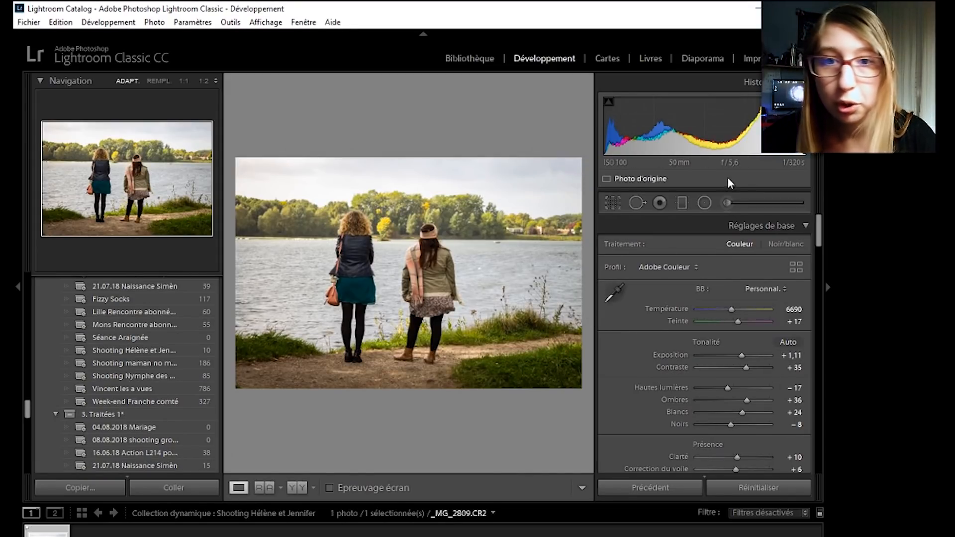
- Draw a diagonal graduated filter with whites at 21 over the lake photo's lower-left foreground and restrict it with a range mask
left_click(682, 203)
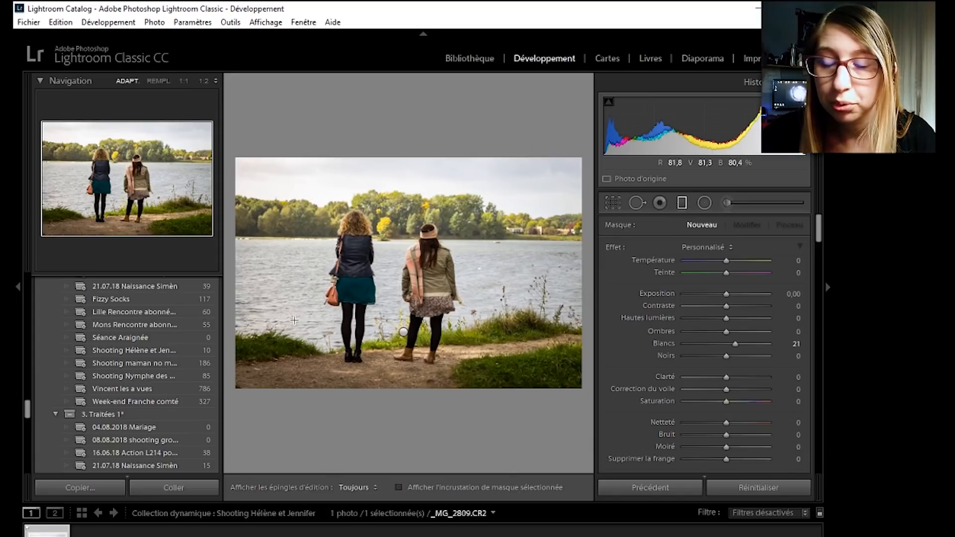
left_click_drag(295, 325, 340, 272)
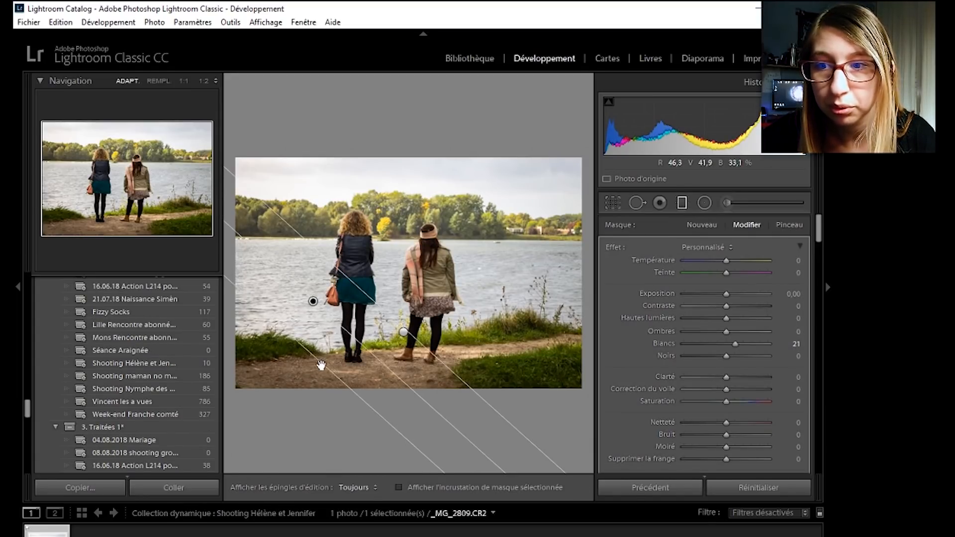
scroll(792, 354, "down", 3)
left_click(792, 354)
left_click(776, 386)
scroll(766, 349, "down", 3)
key("o")
left_click_drag(771, 299, 708, 299)
left_click_drag(432, 353, 461, 328)
- Brush the graduated filter's mask off the women's legs and boots, leaving it on the surrounding path
scroll(767, 309, "up", 5)
left_click(790, 225)
key("h")
mouse_move(348, 249)
left_mouse_down()
mouse_move(347, 342)
mouse_move(359, 357)
mouse_move(363, 297)
left_mouse_up()
left_click(347, 355)
key("h")
mouse_move(418, 391)
left_mouse_down()
mouse_move(447, 396)
mouse_move(347, 343)
left_mouse_up()
key("h")
mouse_move(381, 174)
left_mouse_down()
mouse_move(385, 305)
mouse_move(348, 218)
left_mouse_up()
scroll(385, 190, "up", 1)
scroll(348, 217, "up", 2)
left_click_drag(523, 130, 279, 438)
left_click_drag(378, 448, 343, 100)
mouse_move(348, 94)
left_mouse_down()
mouse_move(292, 335)
mouse_move(334, 406)
left_mouse_up()
mouse_move(299, 398)
left_mouse_down()
mouse_move(384, 381)
mouse_move(333, 398)
left_mouse_up()
left_click_drag(440, 309, 478, 83)
left_click_drag(537, 249, 371, 247)
mouse_move(371, 388)
left_mouse_down()
mouse_move(416, 318)
mouse_move(420, 128)
left_mouse_up()
left_click_drag(458, 238, 430, 384)
left_click_drag(452, 207, 398, 219)
left_click_drag(308, 423, 478, 239)
left_click_drag(249, 318, 495, 339)
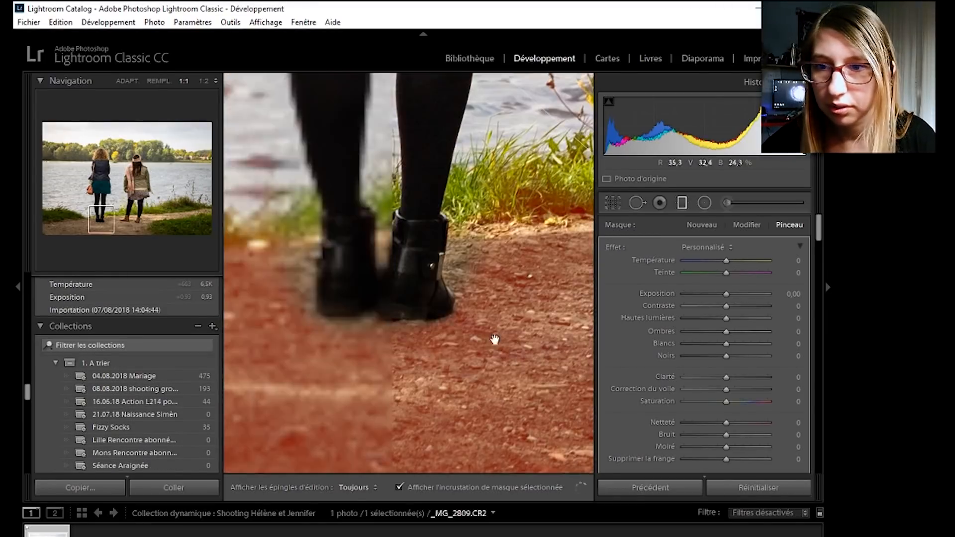
left_click_drag(329, 304, 367, 281)
key("z")
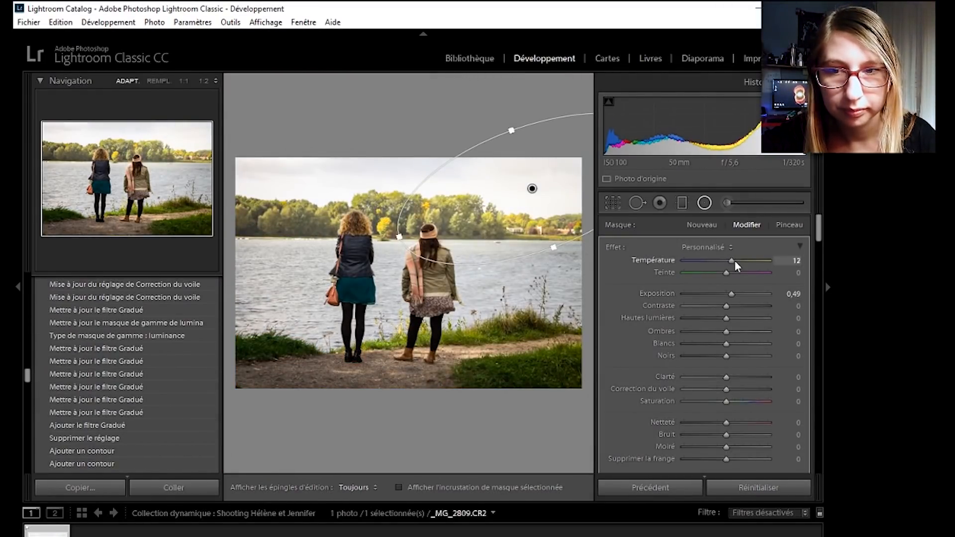
- Warm the radial filter over the sky and far shore behind the women to a temperature of 12
left_click_drag(726, 261, 742, 262)
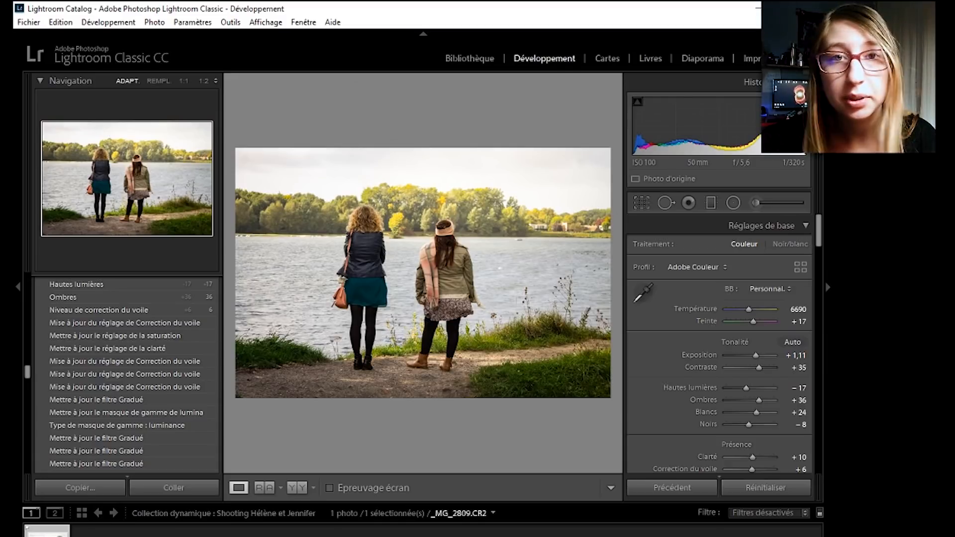
- Open the export settings for the lake photo, review them and look at the option for saving them as a preset
right_click(45, 535)
mouse_move(117, 473)
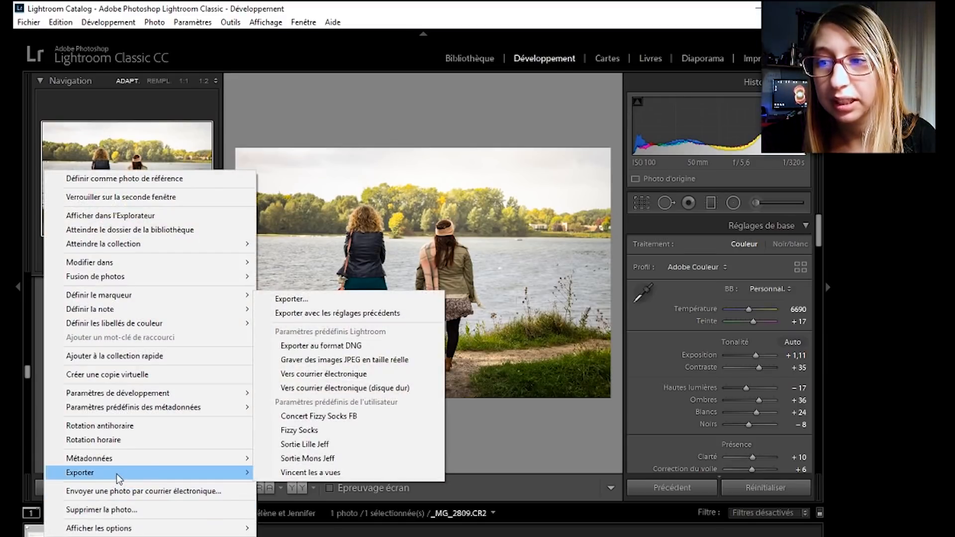
left_click(321, 300)
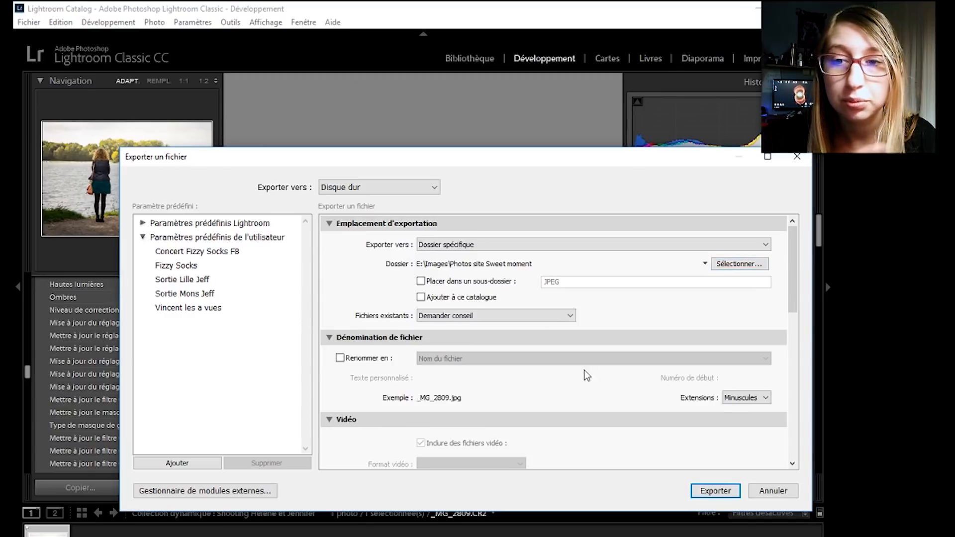
scroll(583, 371, "down", 10)
scroll(555, 380, "up", 10)
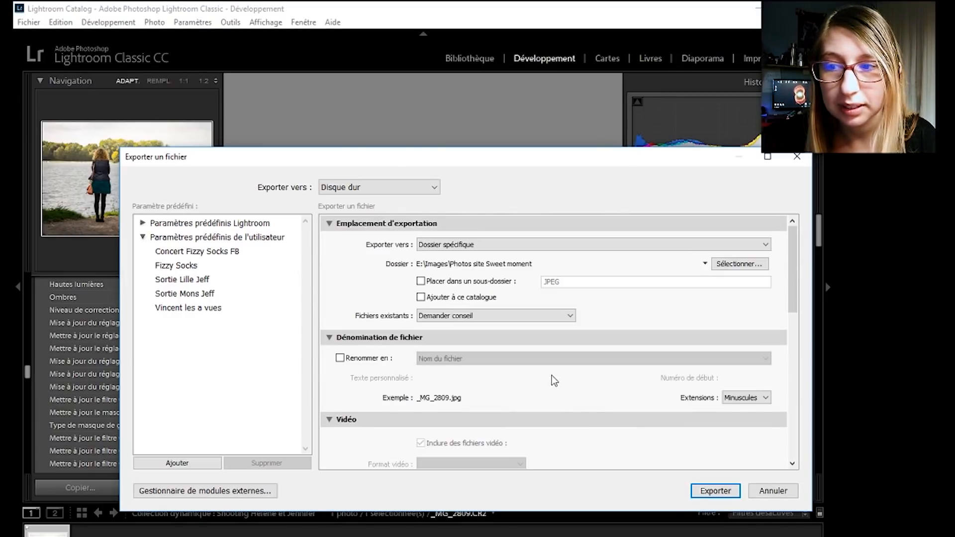
left_click(186, 467)
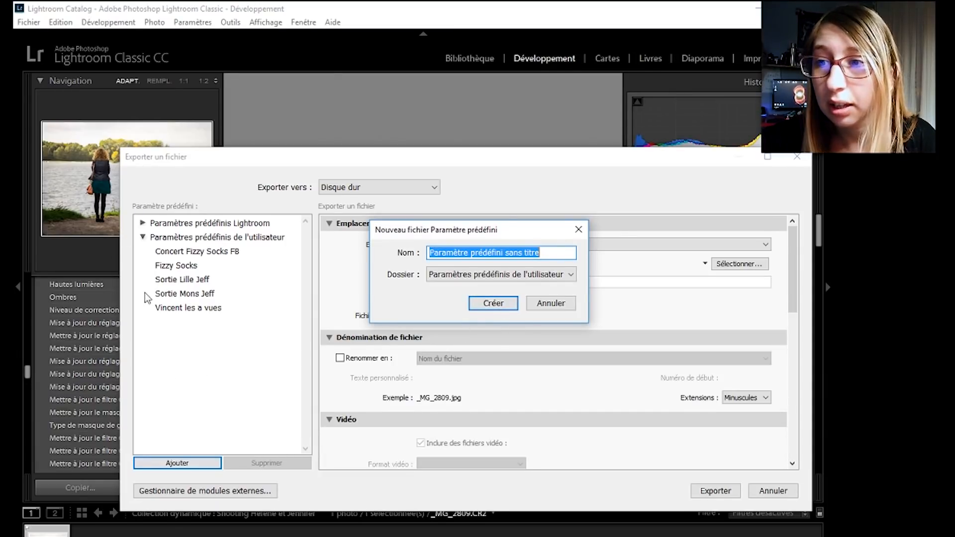
left_click(552, 304)
- Export the lake photo to the shoot's "JPEG 2" folder under E:\Images\2017, without watermark or output sharpening
scroll(655, 354, "down", 5)
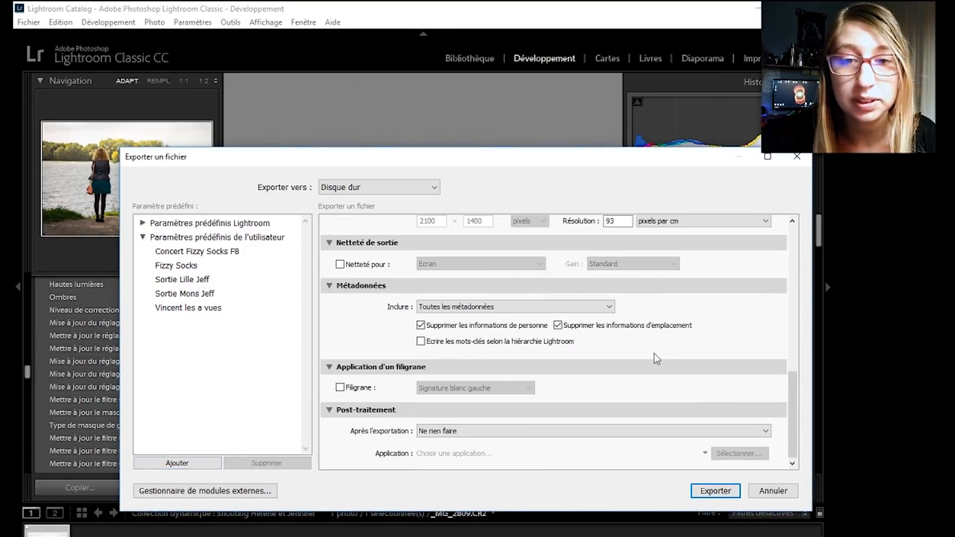
scroll(702, 395, "up", 5)
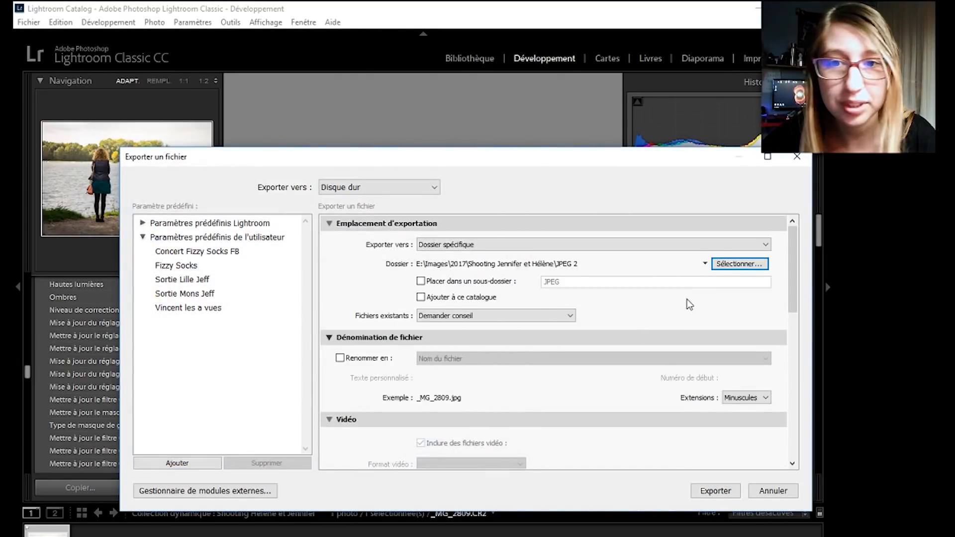
left_click_drag(792, 265, 794, 420)
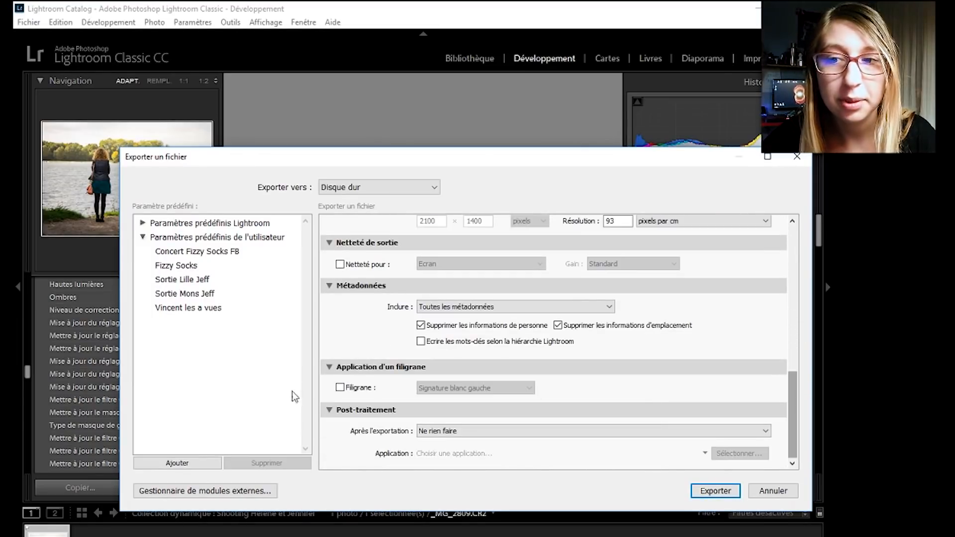
left_click(717, 492)
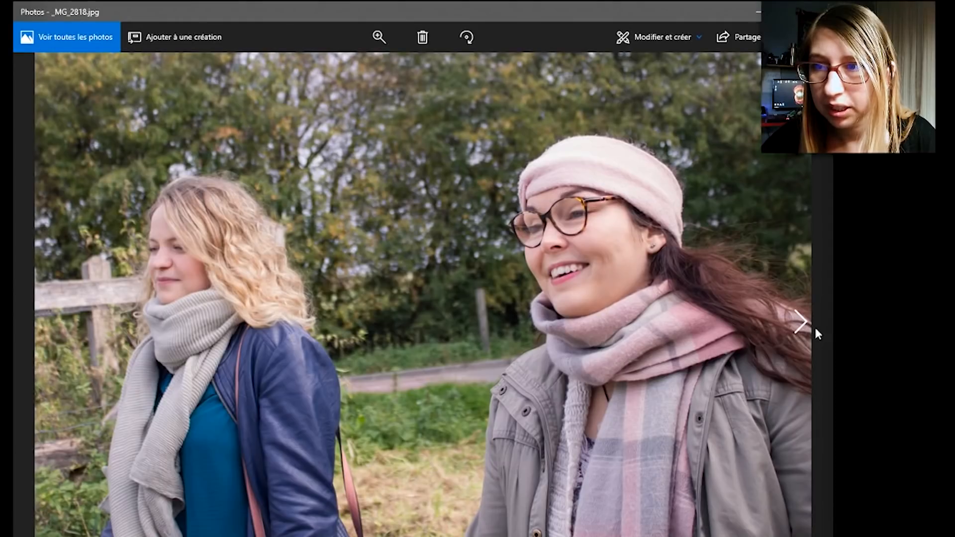
- Page through the shoot's previously exported JPEGs in the photo viewer and open the newly exported _MG_2809.jpg for comparison
left_click(815, 326)
left_click(815, 330)
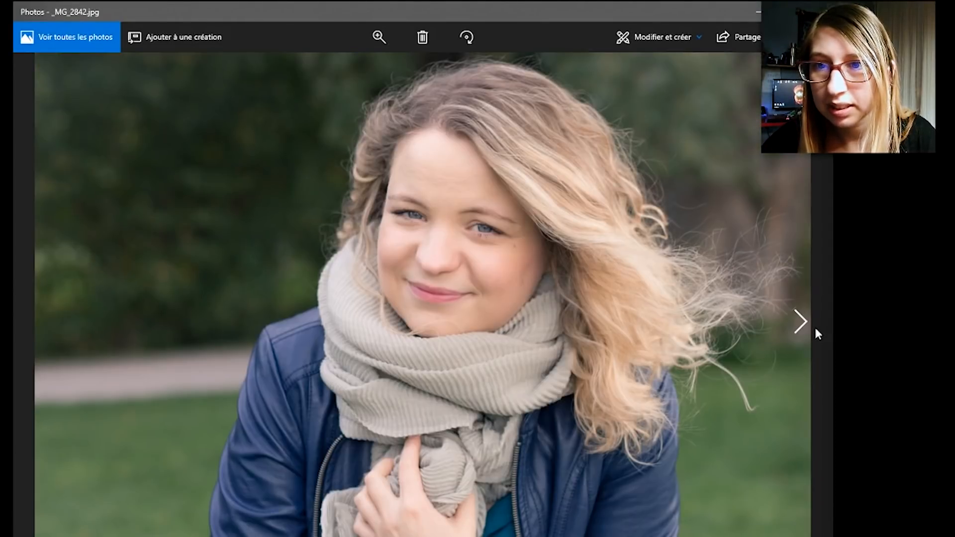
left_click(816, 329)
left_click(815, 330)
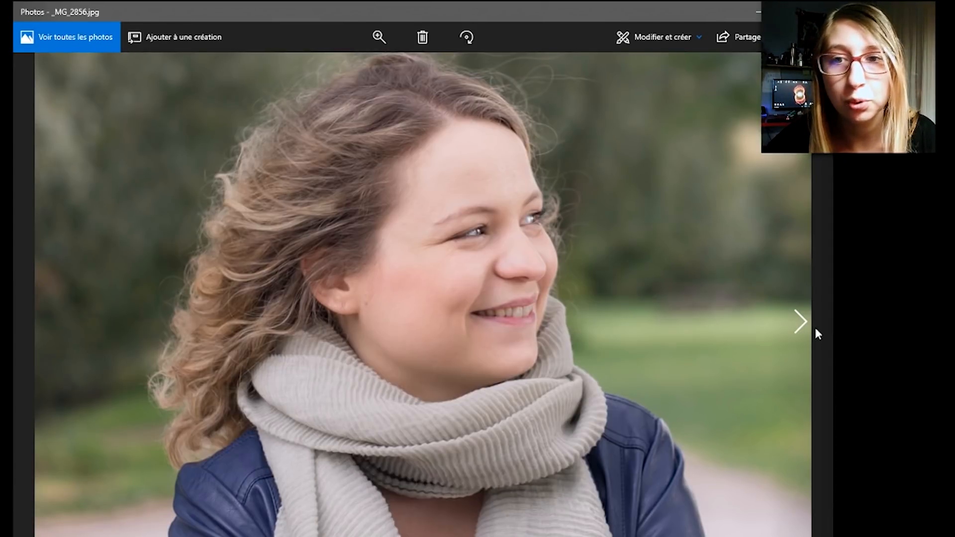
left_click(817, 335)
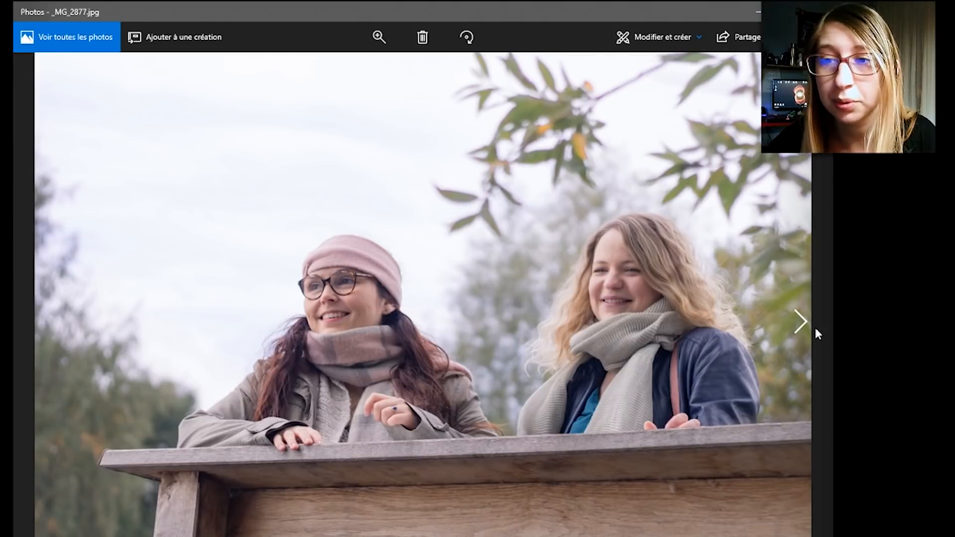
left_click(799, 321)
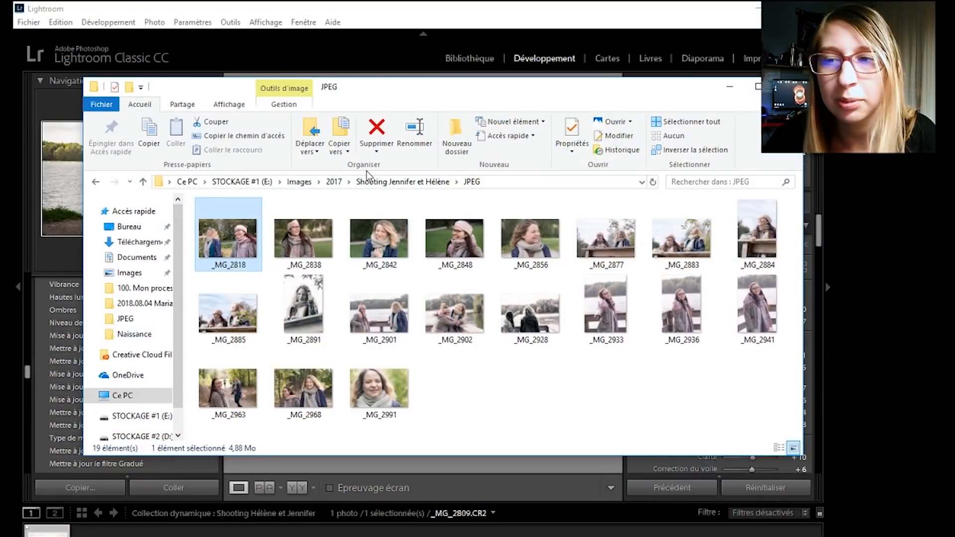
left_click(401, 182)
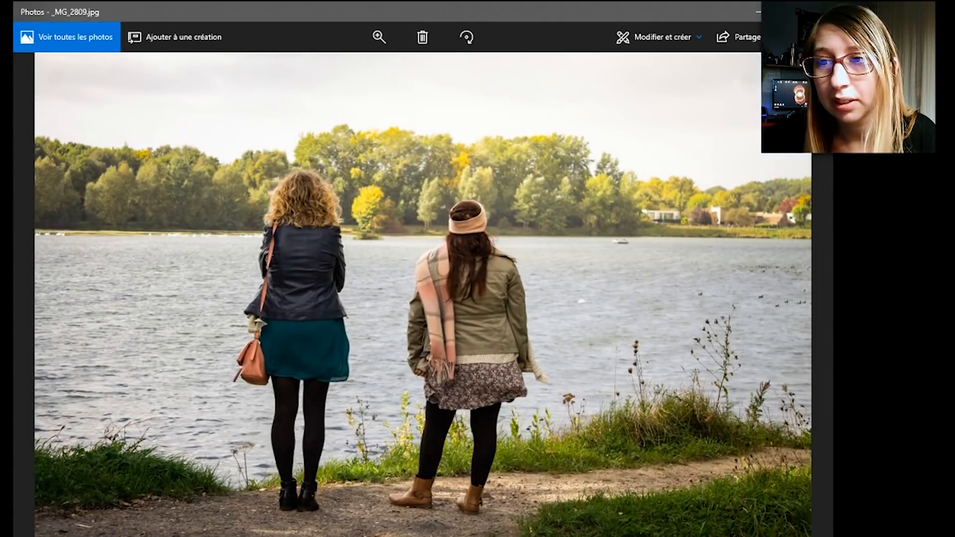
- Apply noise reduction to the lake photo in Lightroom with luminance 26, detail 65, contrast 31 and colour 75
scroll(647, 339, "down", 10)
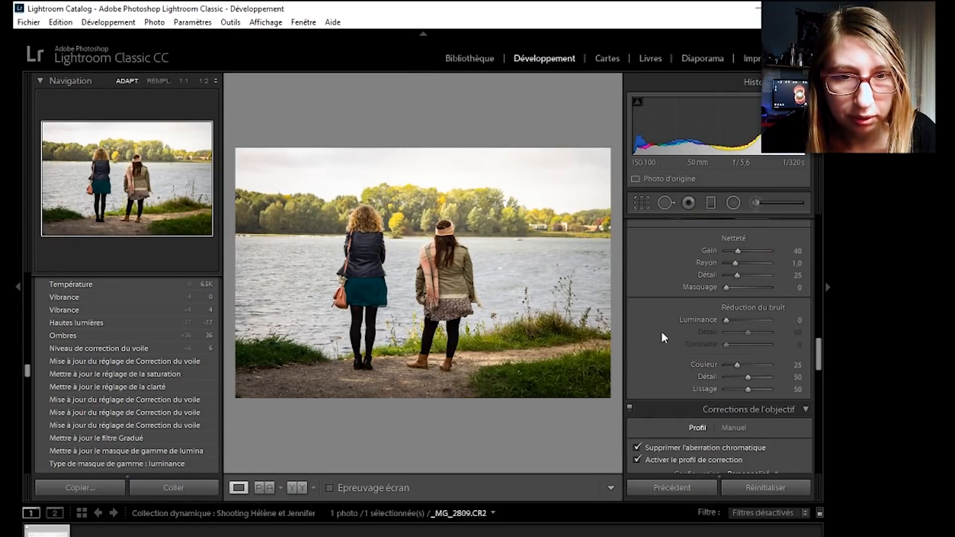
scroll(691, 316, "up", 2)
scroll(692, 316, "up", 2)
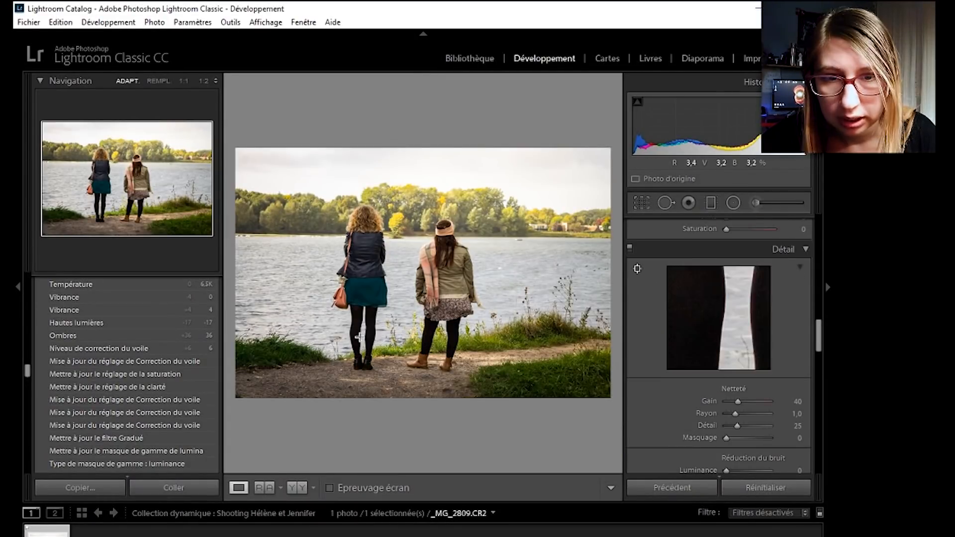
scroll(647, 389, "down", 2)
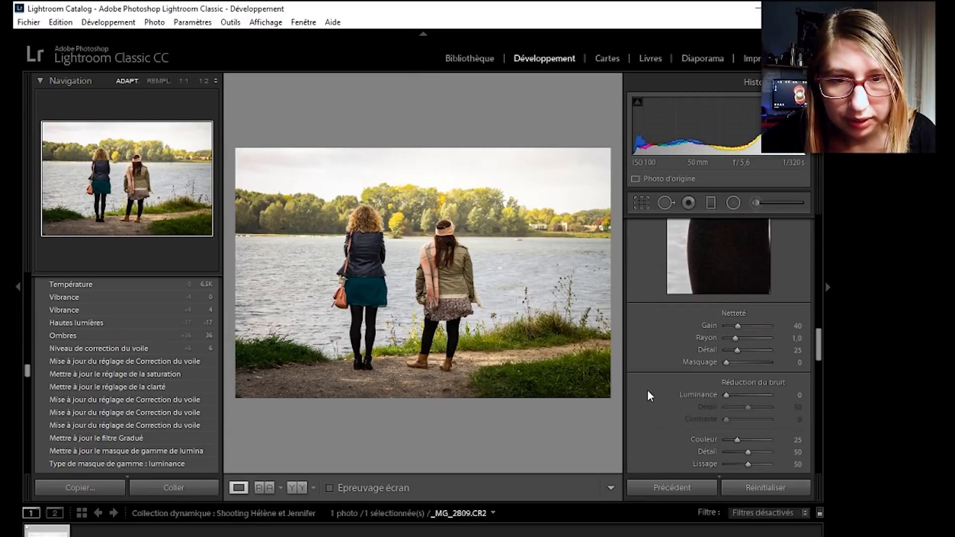
left_click_drag(729, 391, 759, 441)
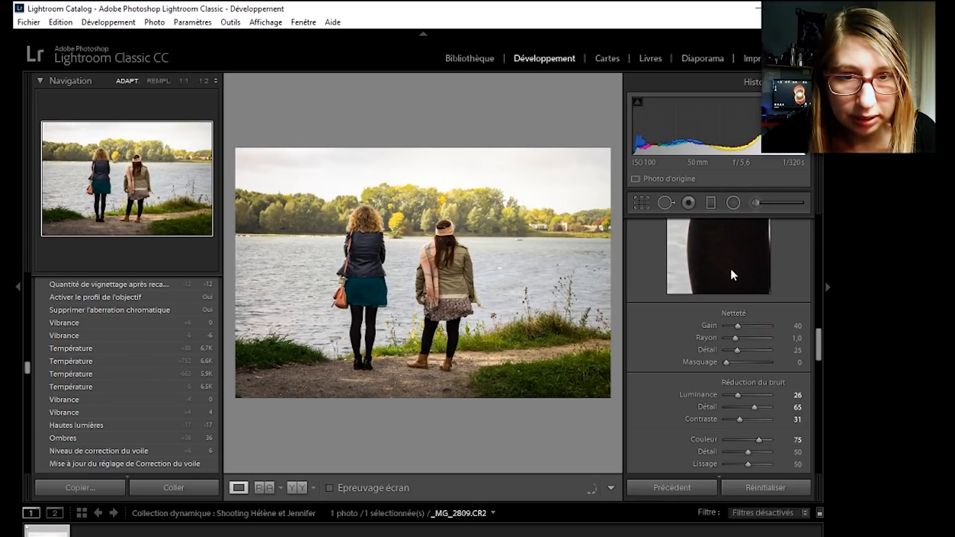
scroll(731, 273, "up", 3)
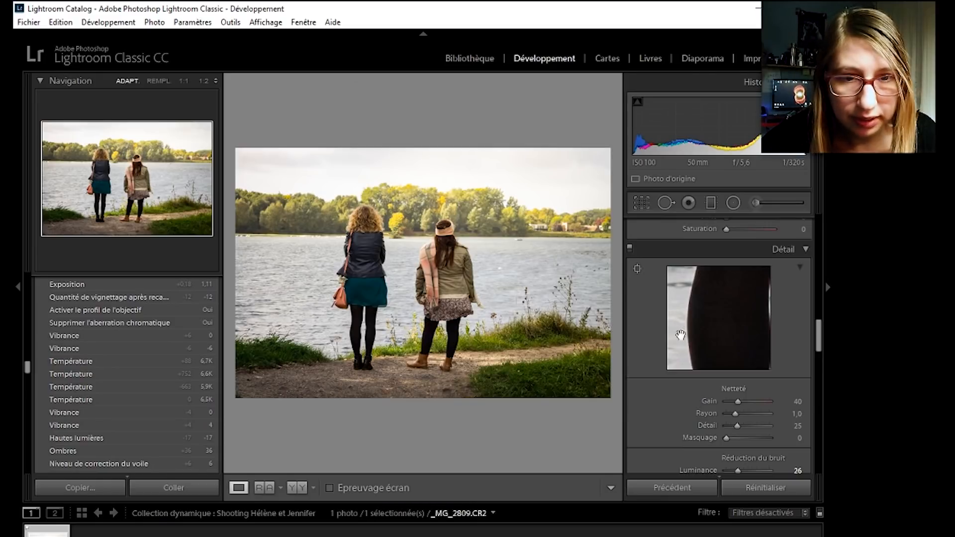
scroll(649, 354, "up", 5)
scroll(649, 366, "down", 8)
- Export the noise-reduced lake photo again and display the shoot's smart collection in "4. Exportées 2*"
right_click(76, 503)
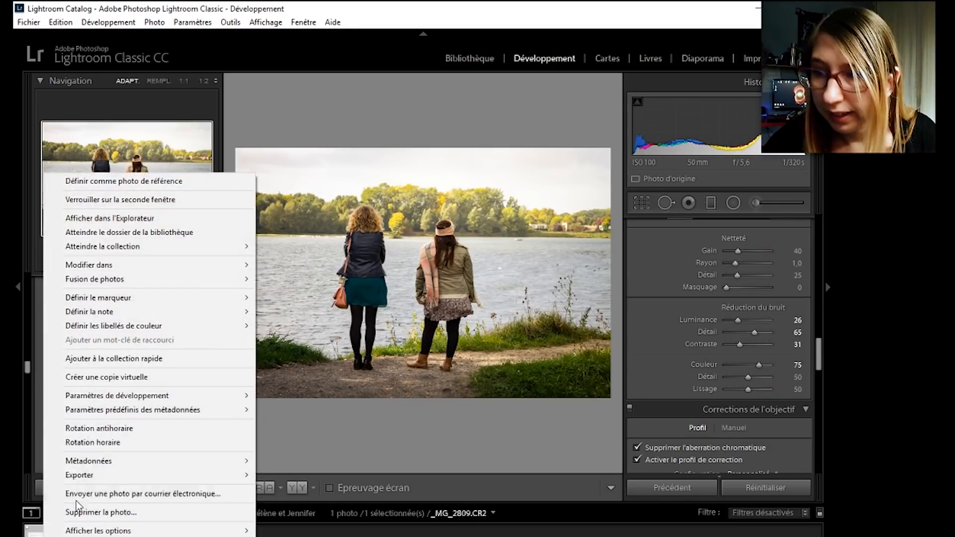
mouse_move(80, 475)
left_click(277, 300)
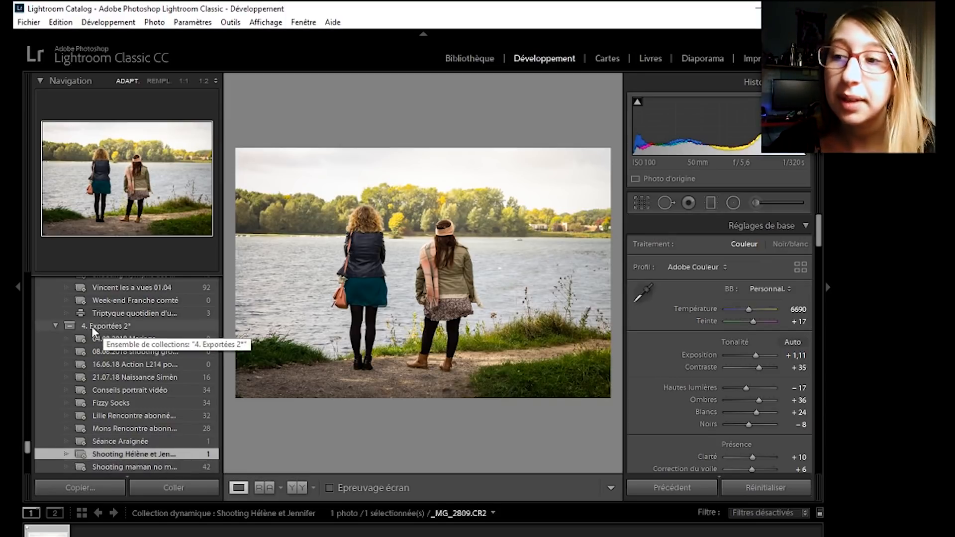
- Rate the exported lake photo three stars and display the shoot's smart collection in "5. Page FB 3*"
scroll(151, 392, "down", 2)
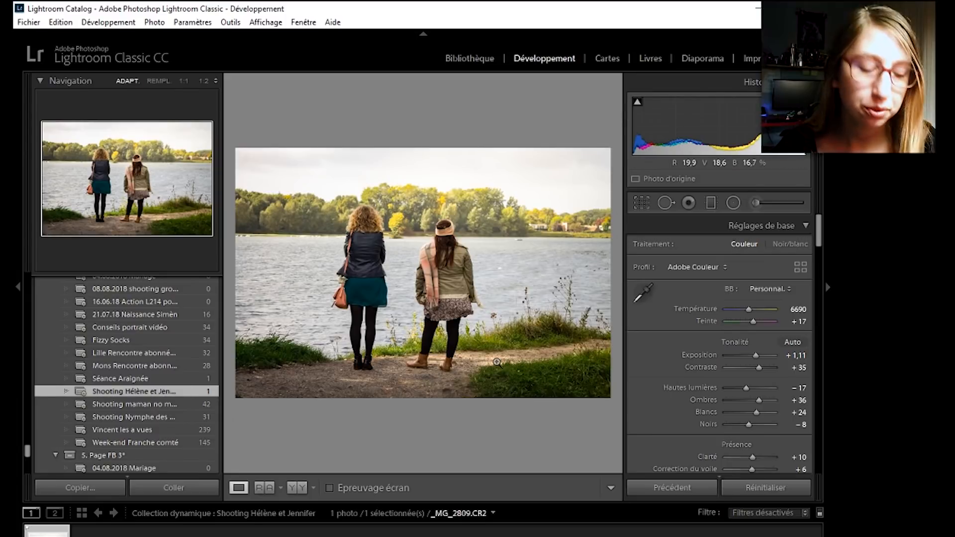
key("3")
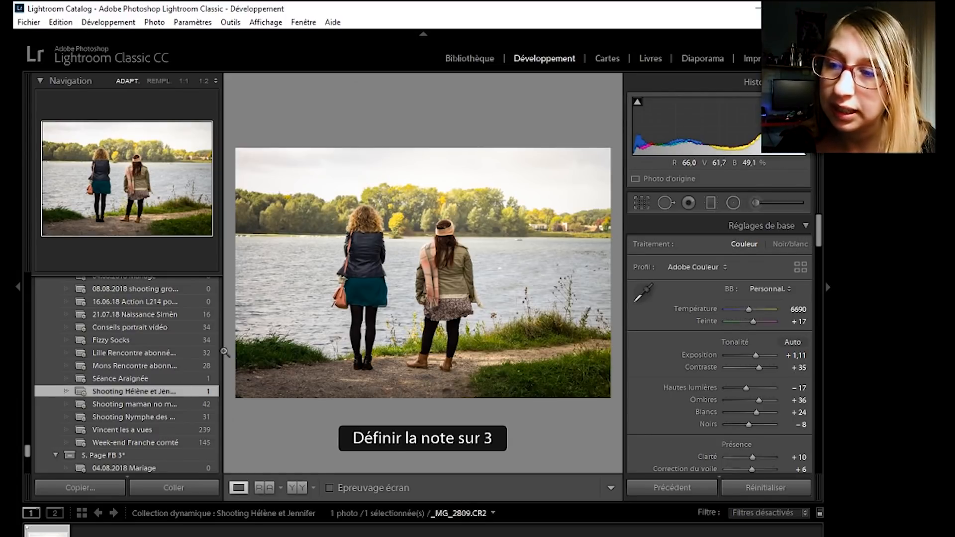
scroll(128, 372, "up", 2)
scroll(132, 379, "down", 2)
scroll(119, 428, "down", 4)
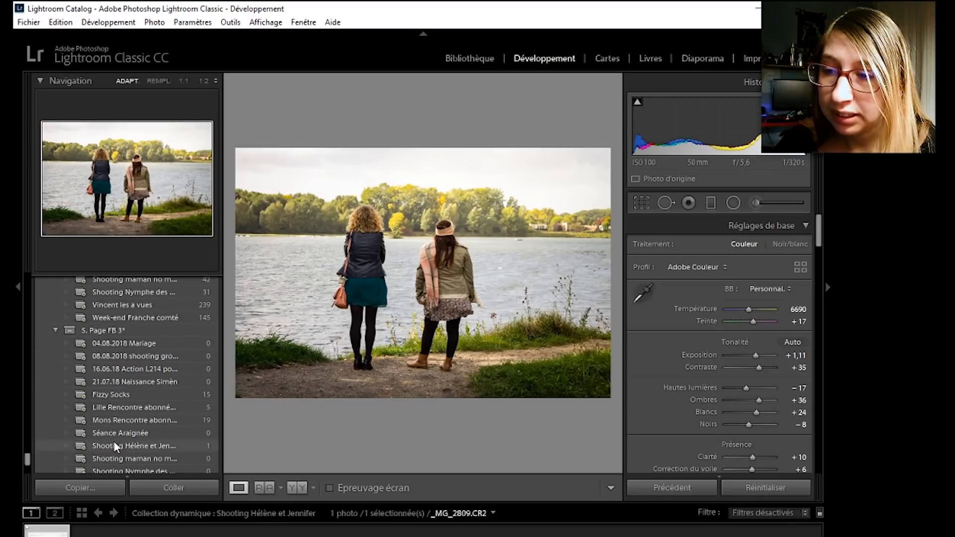
left_click(115, 446)
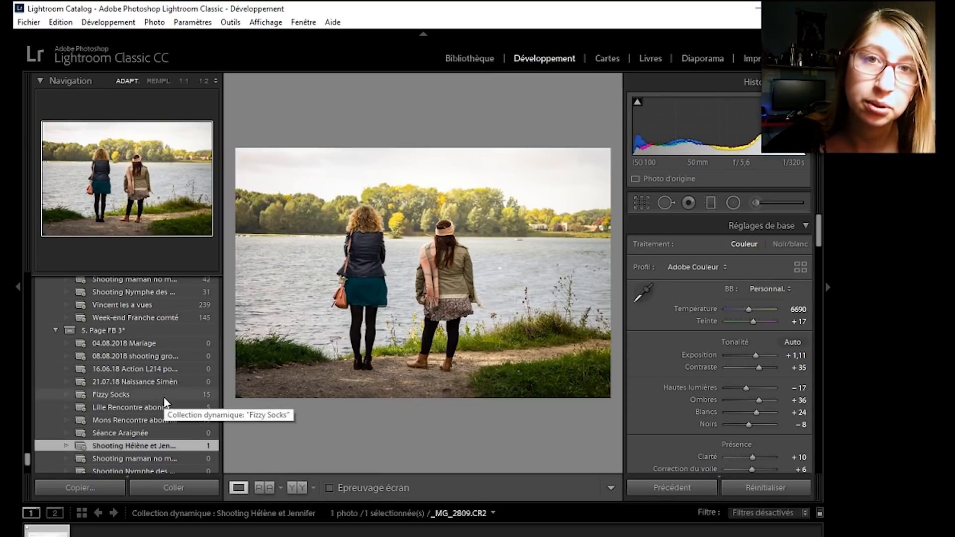
scroll(150, 401, "up", 1)
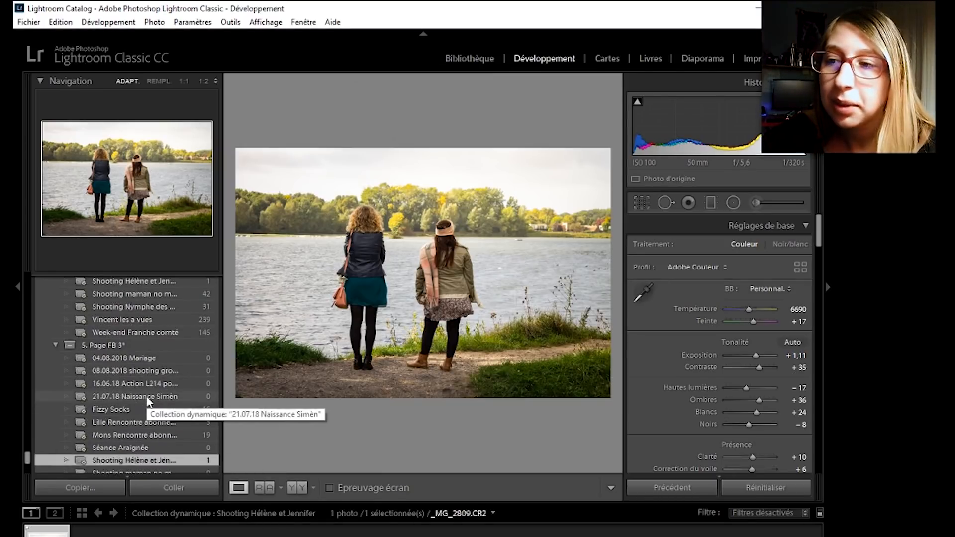